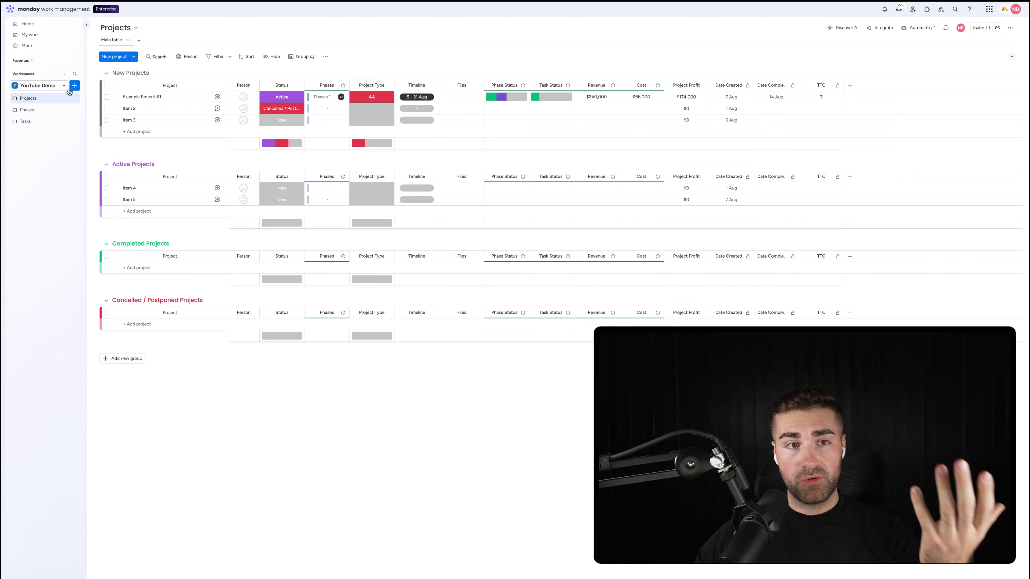
# Create a new dashboard named Project Management Dashboard with Main privacy in the YouTube Demo workspace.
pyautogui.click(76, 87)
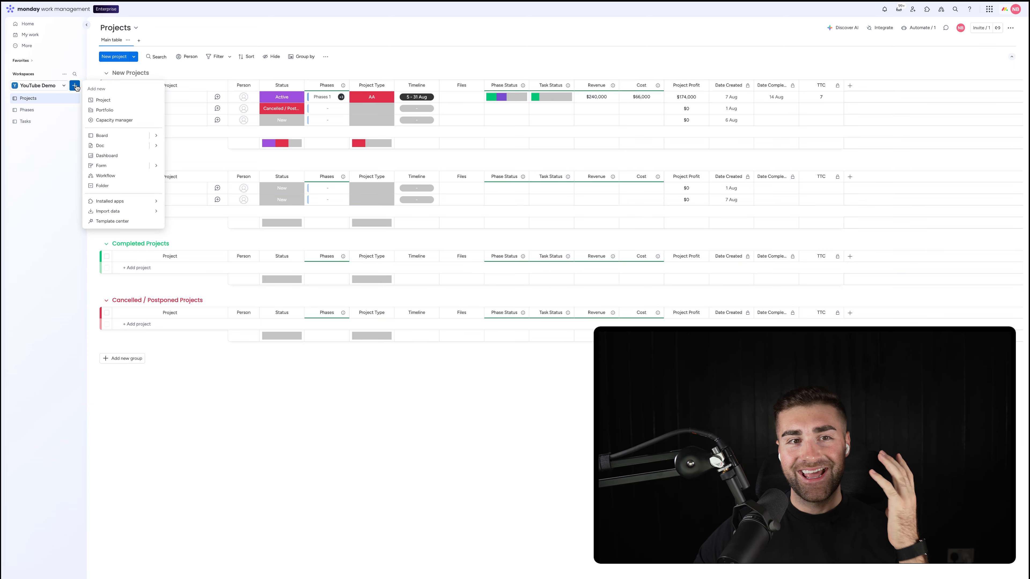
pyautogui.click(107, 156)
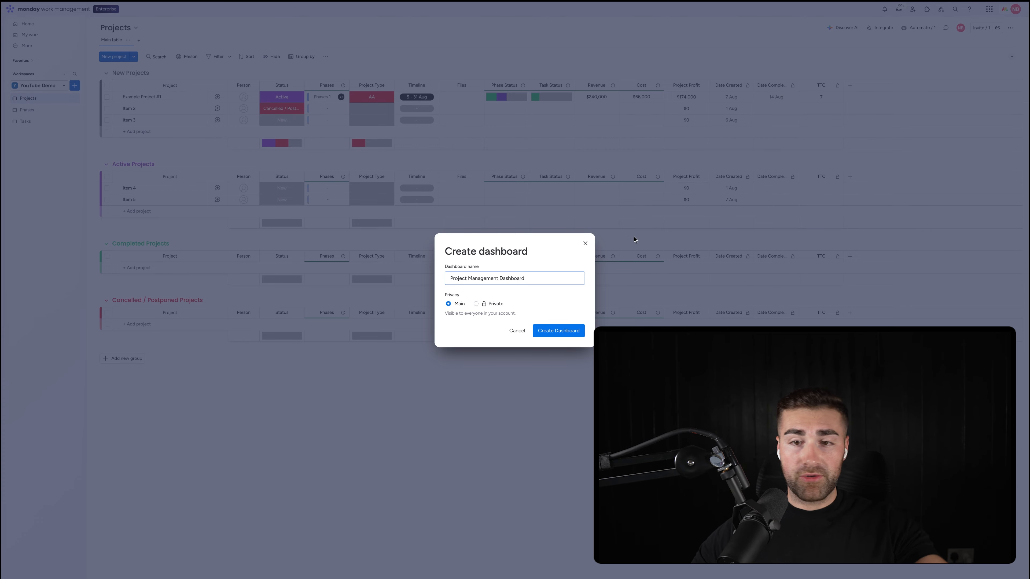
pyautogui.click(546, 300)
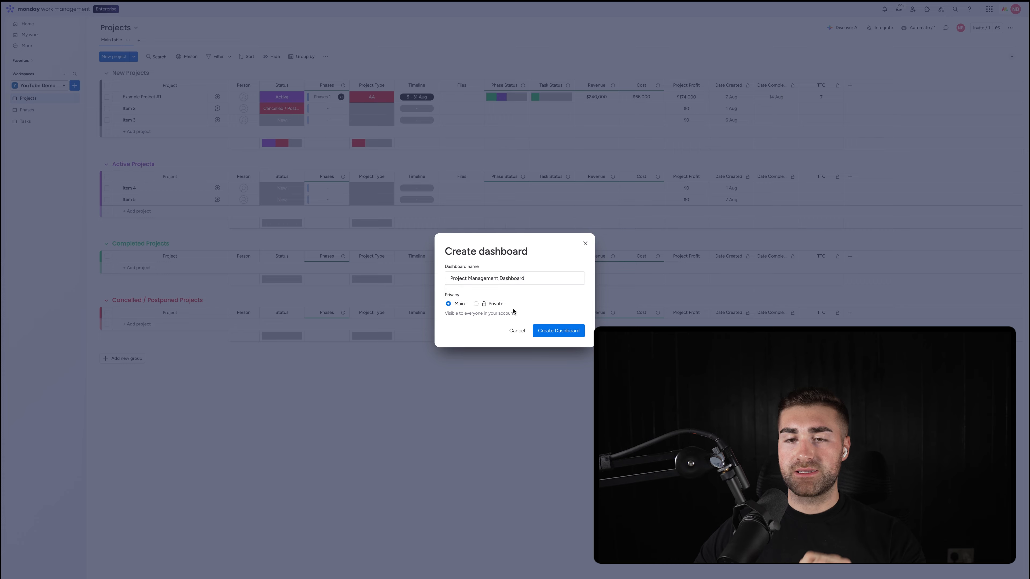
pyautogui.click(552, 332)
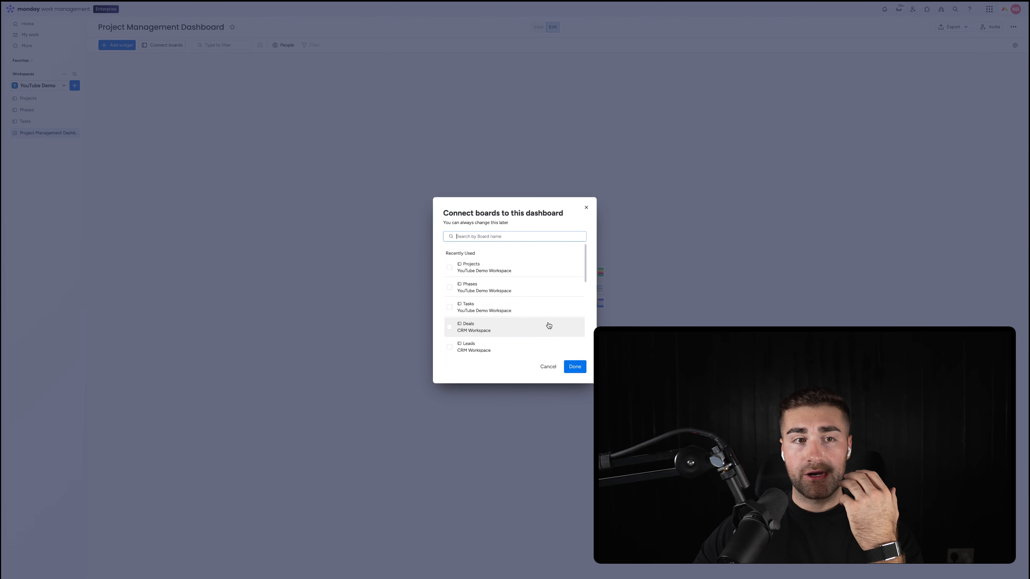
# Connect the Projects, Phases and Tasks boards of the YouTube Demo workspace to the new dashboard.
pyautogui.click(509, 269)
pyautogui.click(495, 298)
pyautogui.click(492, 324)
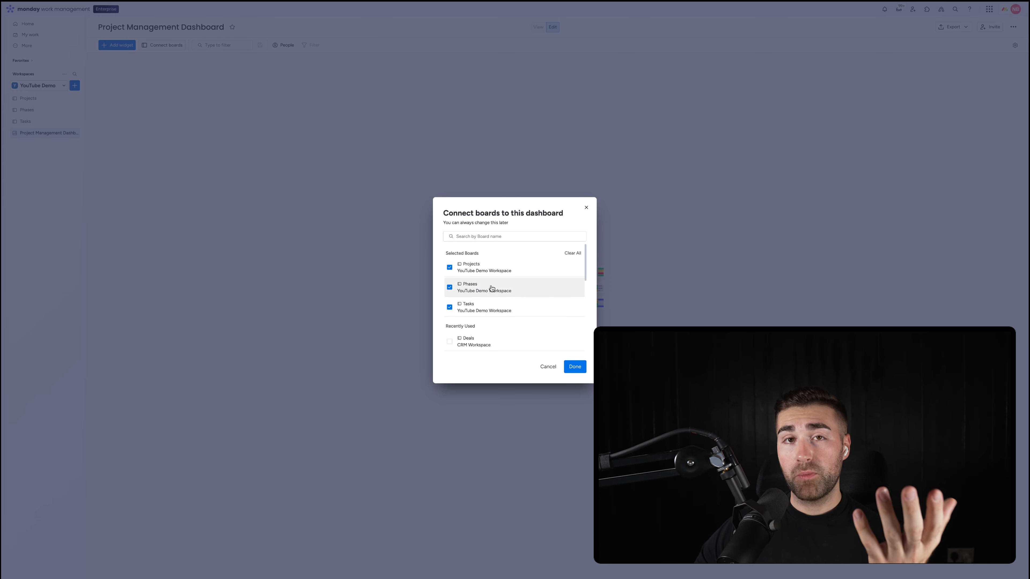
pyautogui.click(569, 365)
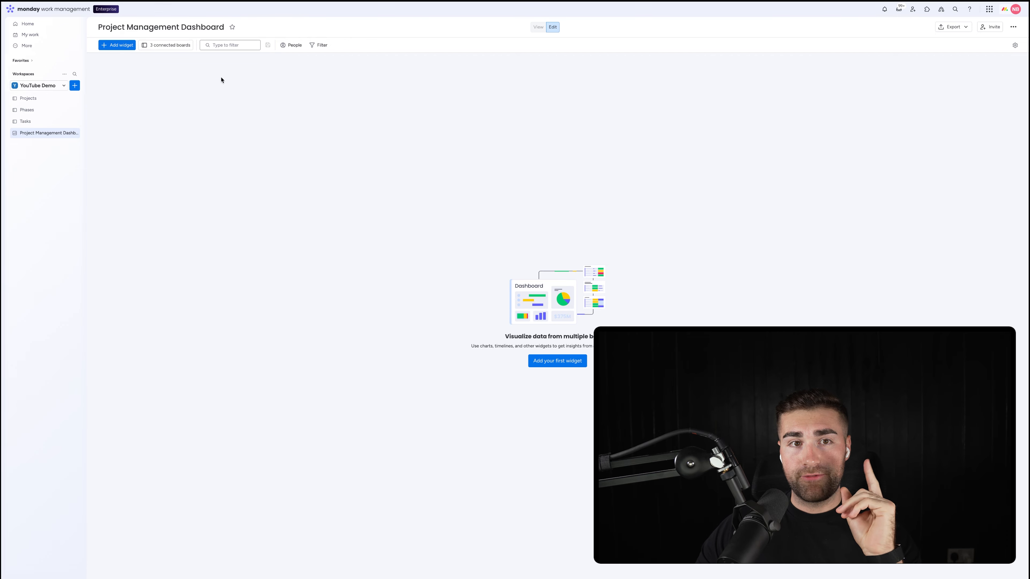
# Open the Tasks board and examine the Date Created and Date Completed cells of Item 1.
pyautogui.click(26, 121)
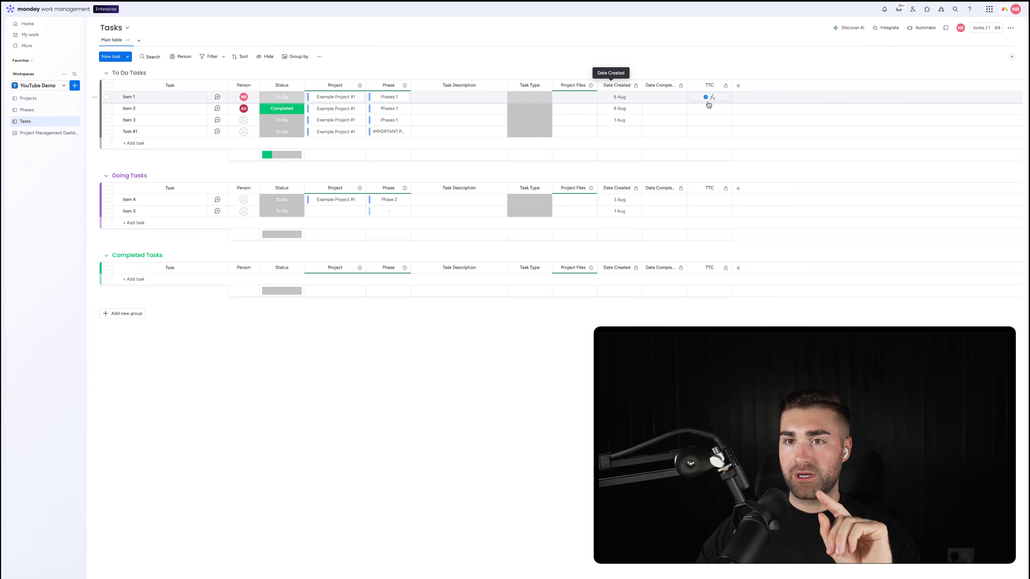
pyautogui.click(619, 96)
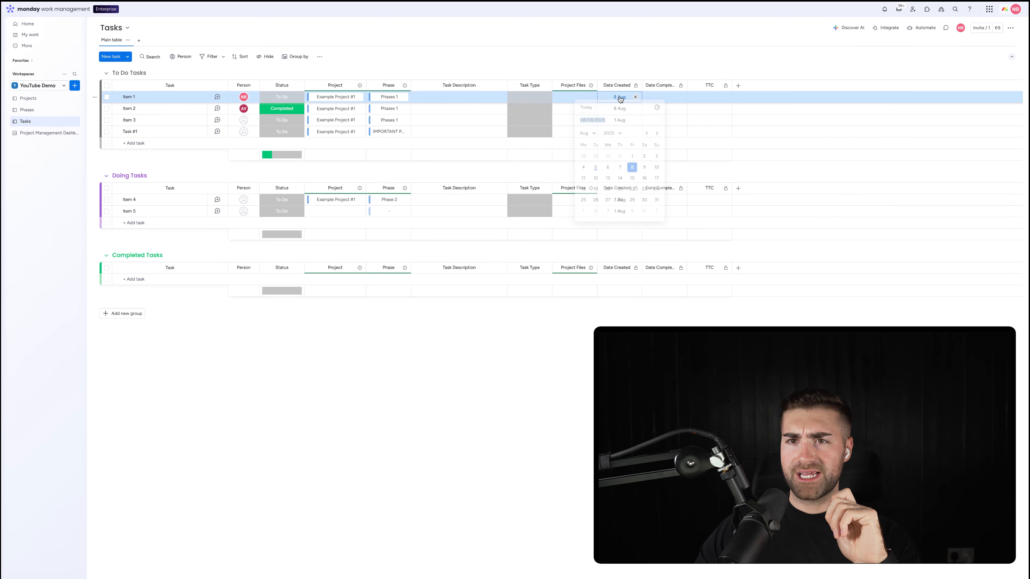
pyautogui.click(665, 97)
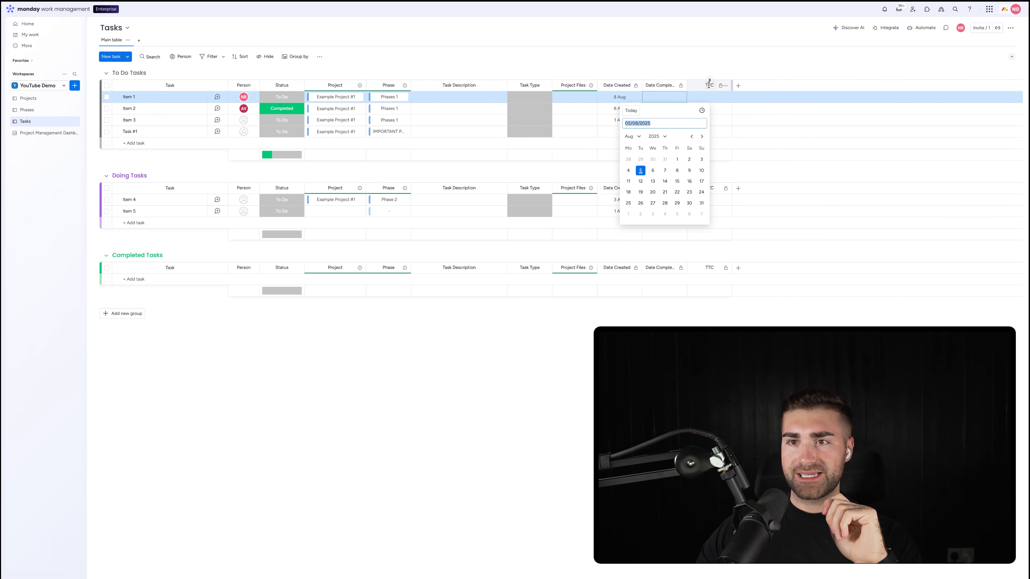
pyautogui.click(705, 72)
pyautogui.click(700, 68)
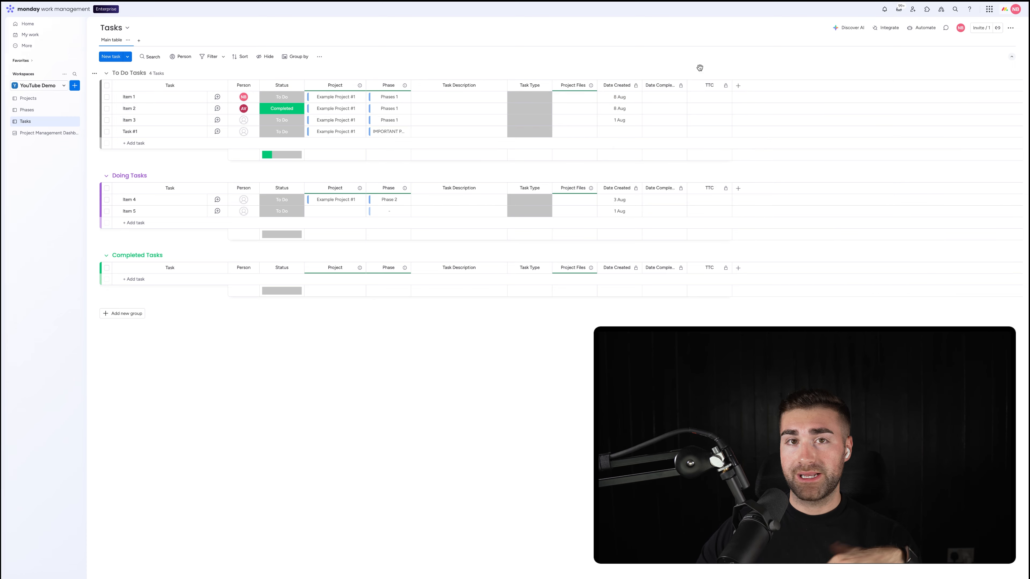
pyautogui.click(624, 97)
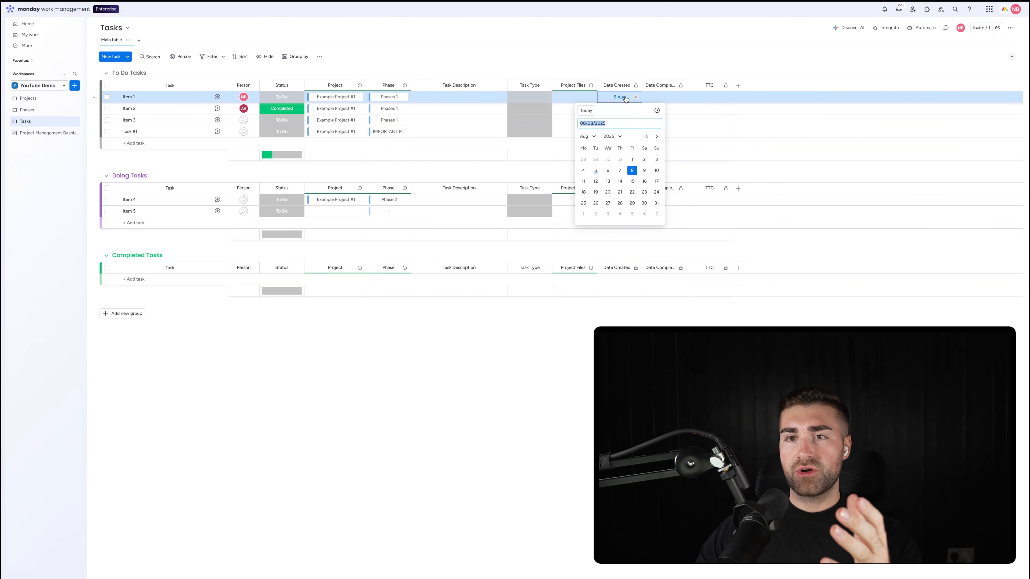
pyautogui.click(631, 73)
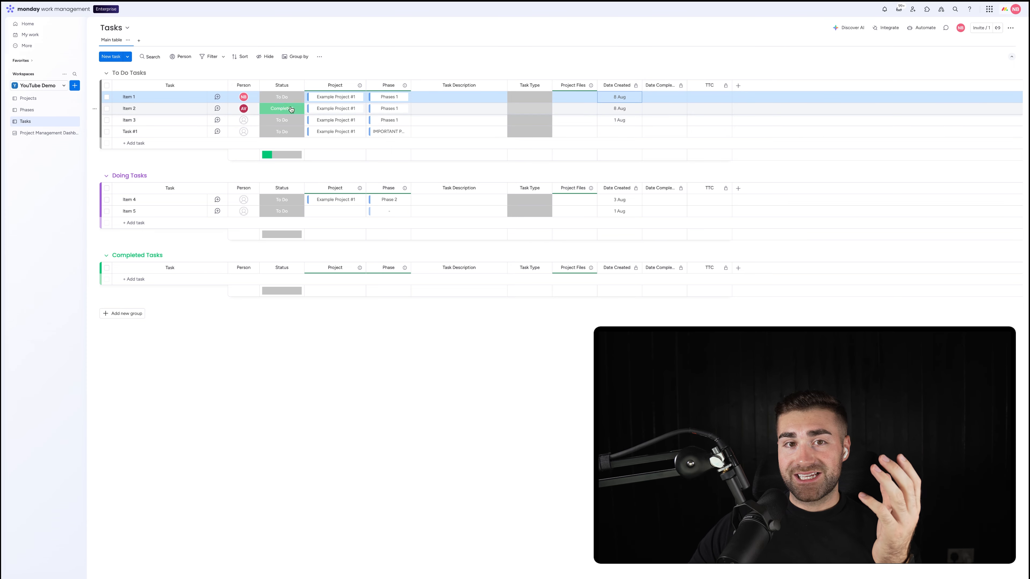
# Check the status options of Item 2 on the Tasks board and set its Date Completed to 14 August 2025.
pyautogui.click(279, 108)
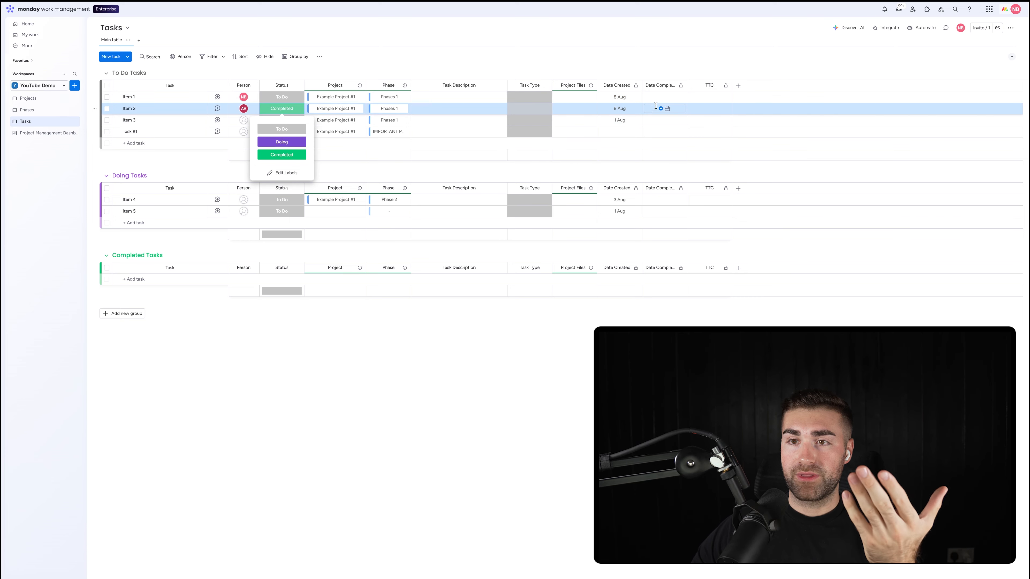
pyautogui.click(695, 70)
pyautogui.click(660, 108)
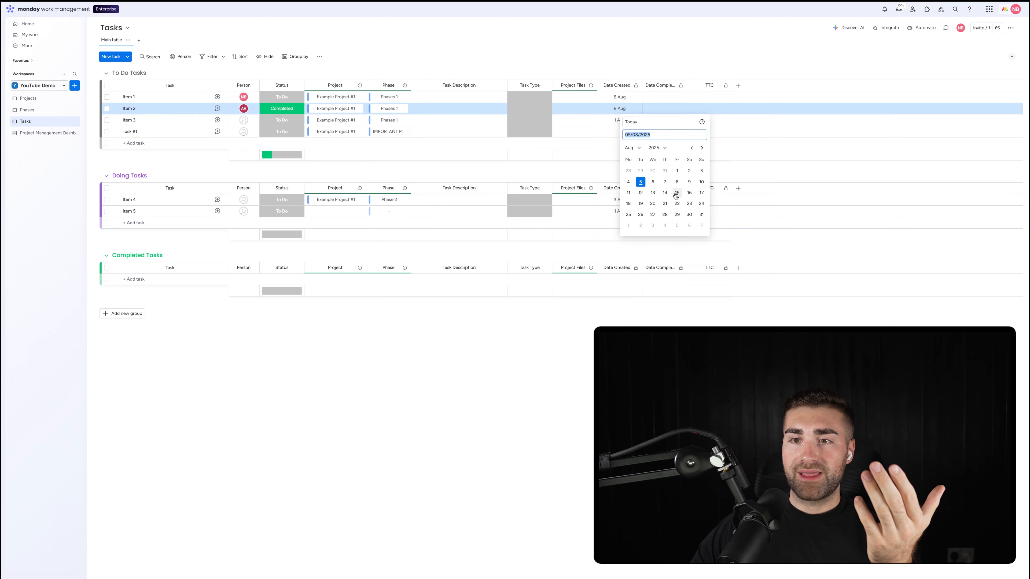
pyautogui.click(665, 192)
# Review the TTC column's formula and the AI assistant prompt that was used to build it.
pyautogui.click(705, 111)
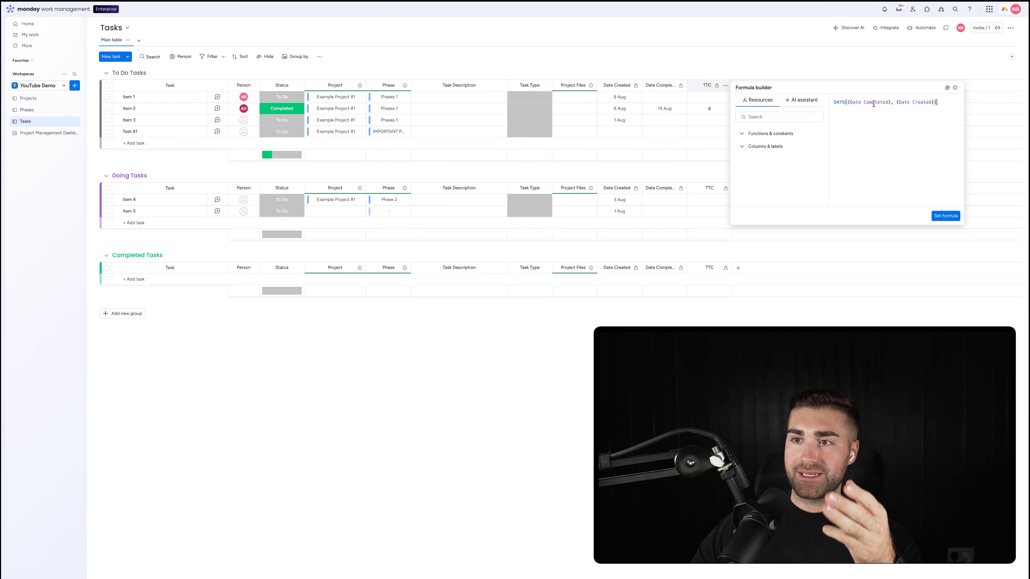
pyautogui.click(805, 100)
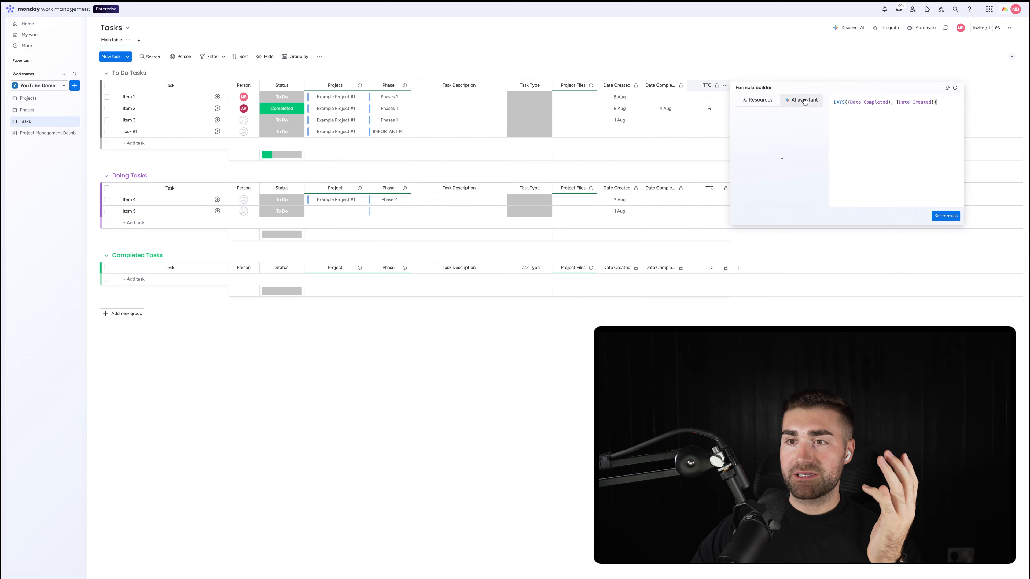
pyautogui.scroll(3, 795, 138)
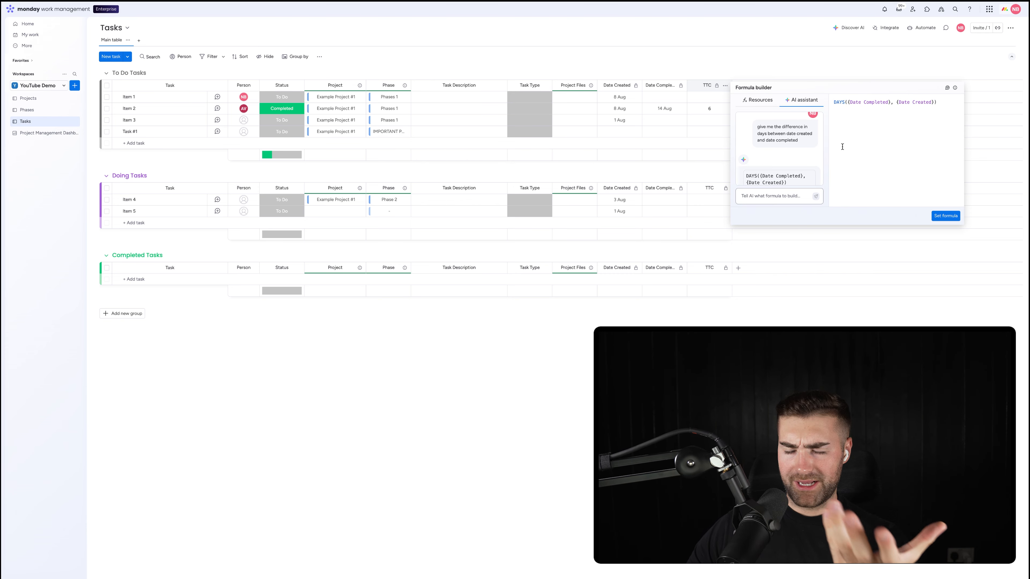
pyautogui.click(767, 44)
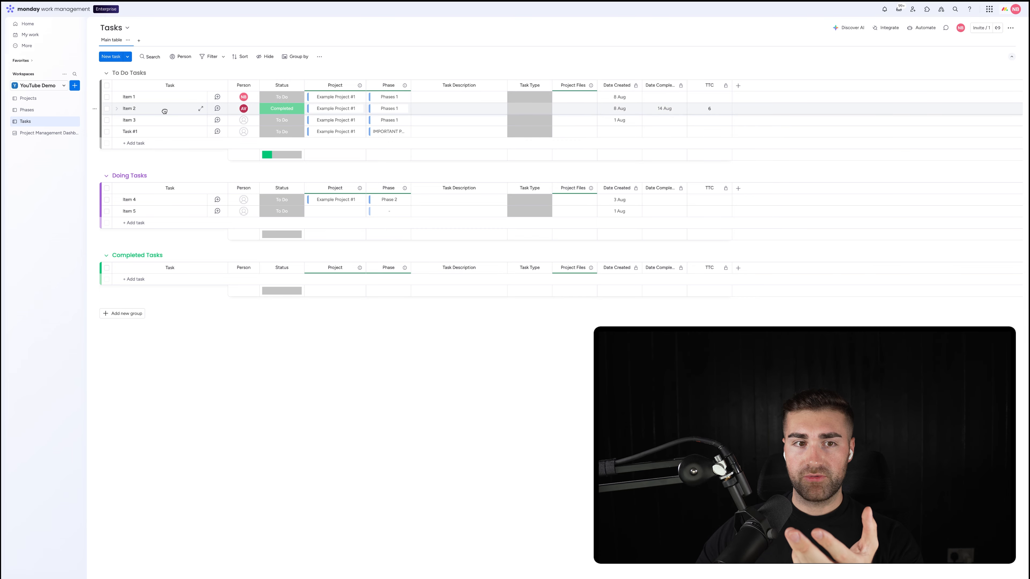
# Move Item 2 to the Completed Tasks group and set the Date Completed of Item 5 to 30 August.
pyautogui.moveTo(164, 111); pyautogui.dragTo(154, 266)
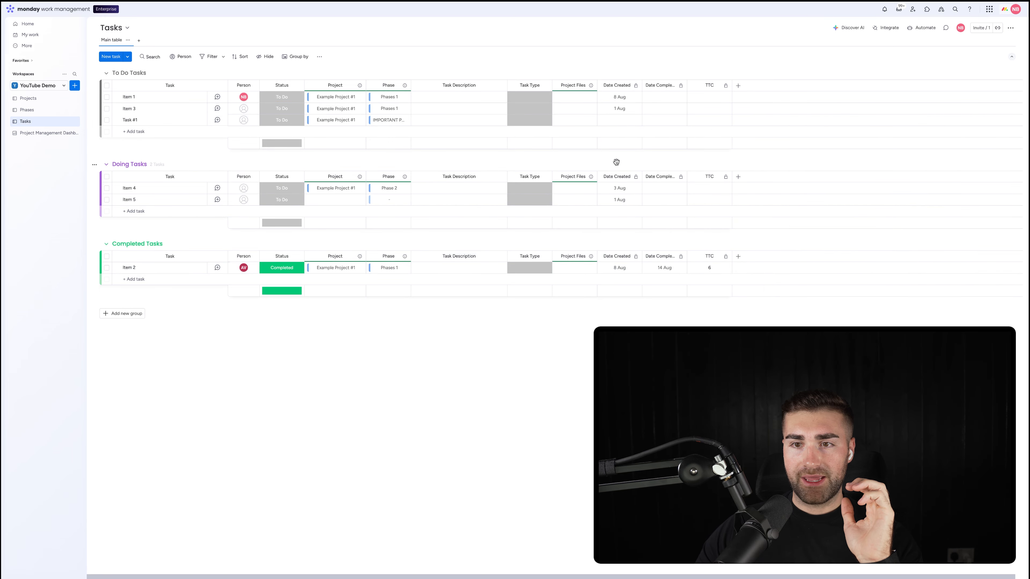
pyautogui.click(665, 199)
pyautogui.click(700, 320)
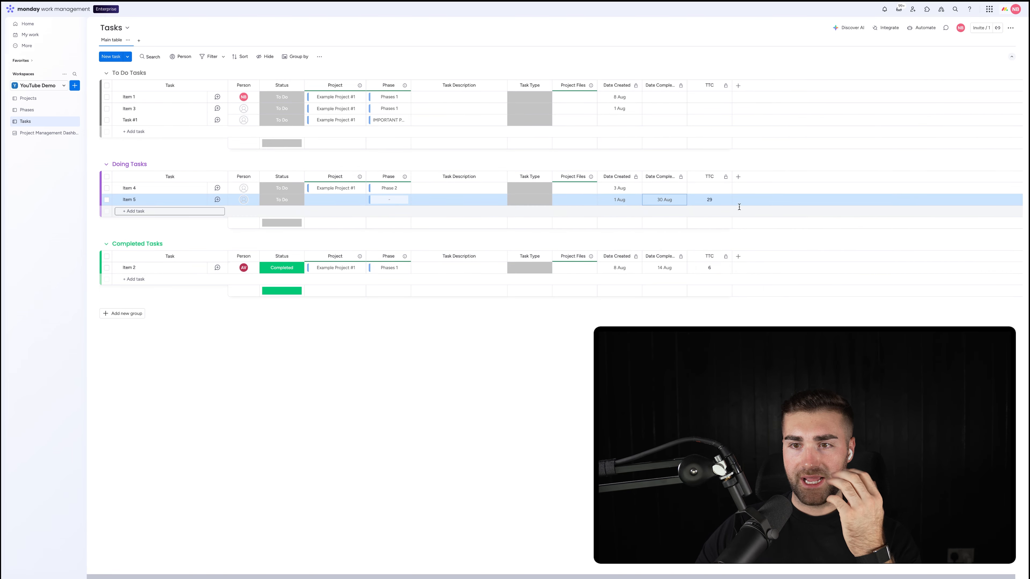
pyautogui.click(660, 203)
pyautogui.click(691, 309)
pyautogui.click(465, 228)
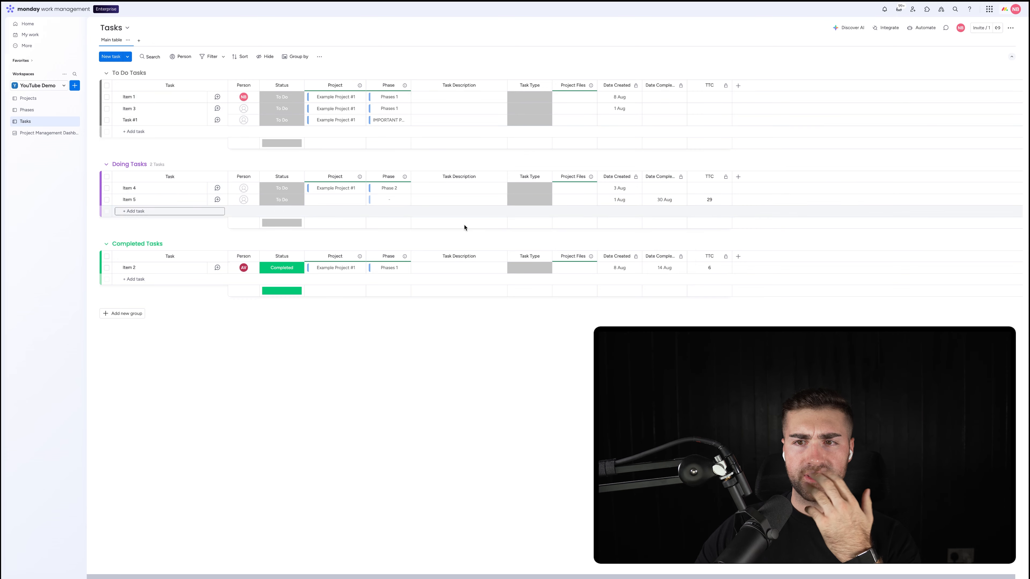
# Move Item 5 into the Completed Tasks group and set its status to Completed.
pyautogui.moveTo(153, 200); pyautogui.dragTo(159, 269)
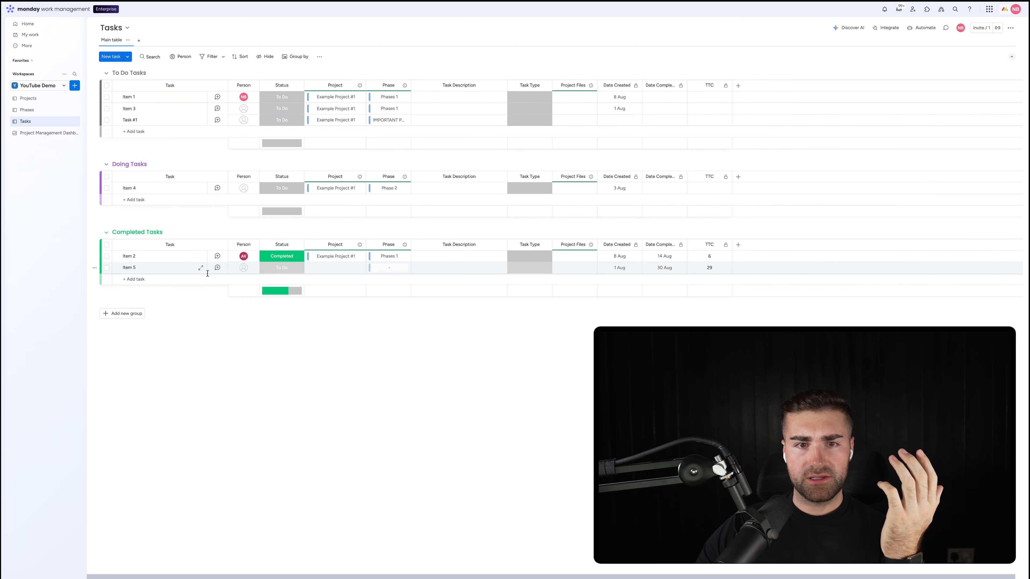
pyautogui.click(282, 267)
pyautogui.click(282, 281)
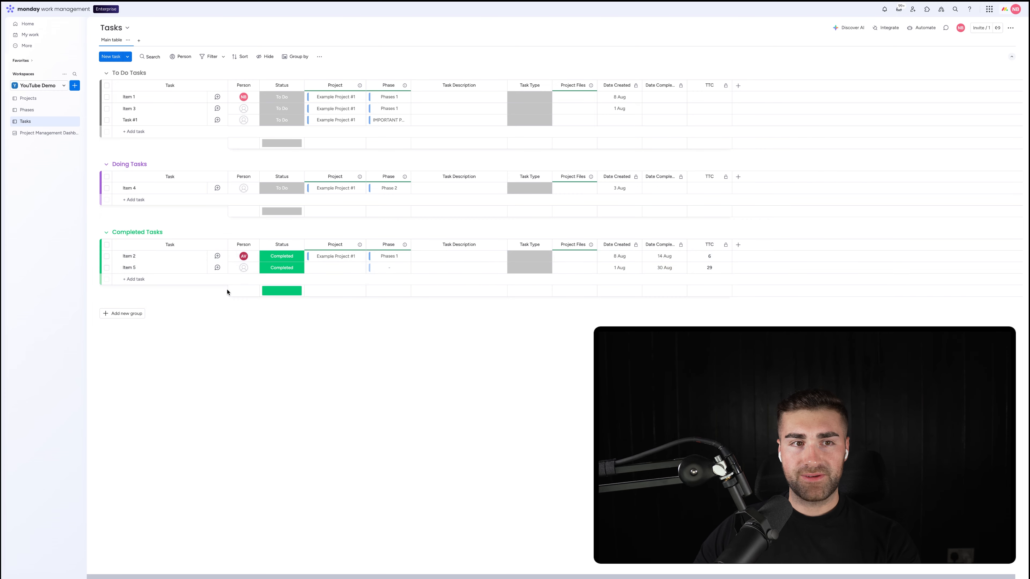
# Add a Numbers widget to the Project Management Dashboard and rename it Avg. Days To Complete A Task.
pyautogui.click(57, 133)
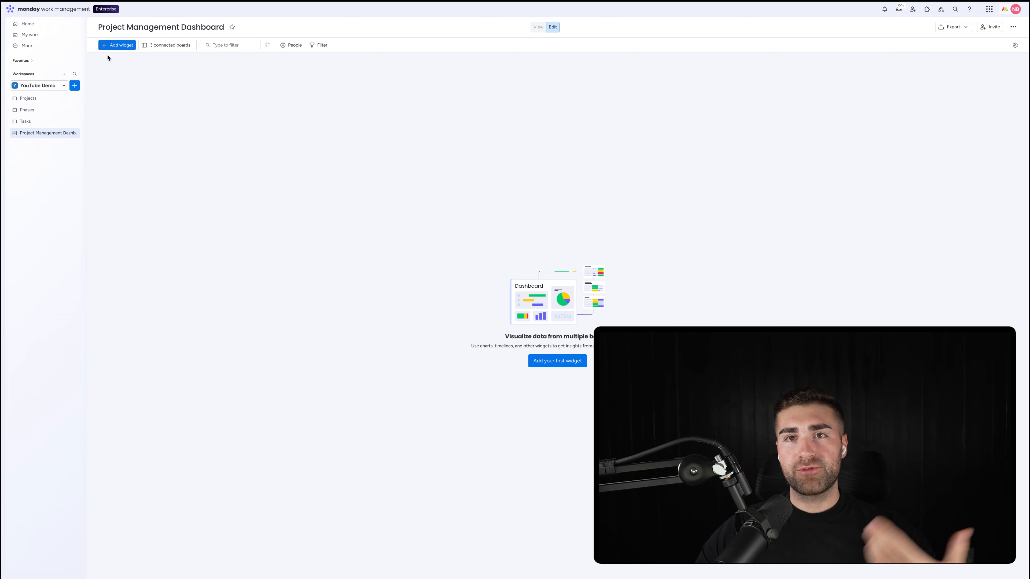
pyautogui.click(119, 46)
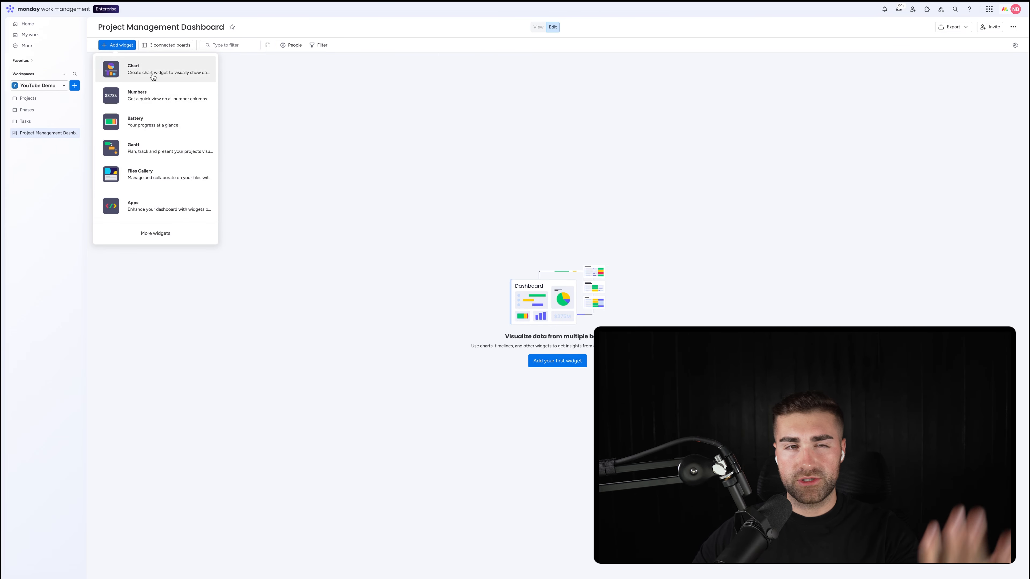
pyautogui.click(148, 98)
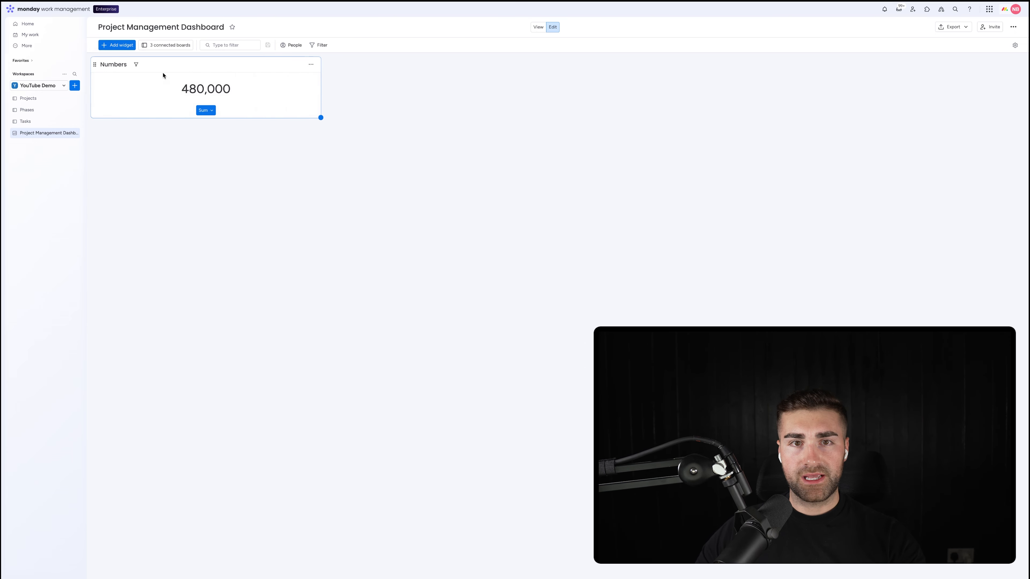
pyautogui.click(109, 63)
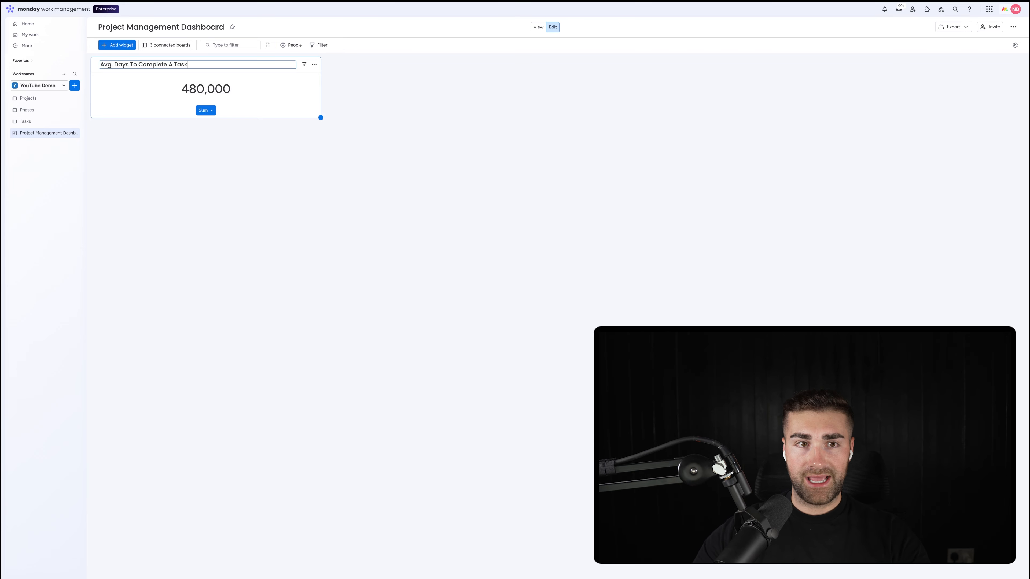
pyautogui.press('Return')
pyautogui.click(552, 89)
# In the Avg. Days To Complete A Task widget's settings, exclude the Projects and Phases boards, keeping only Tasks.
pyautogui.click(311, 64)
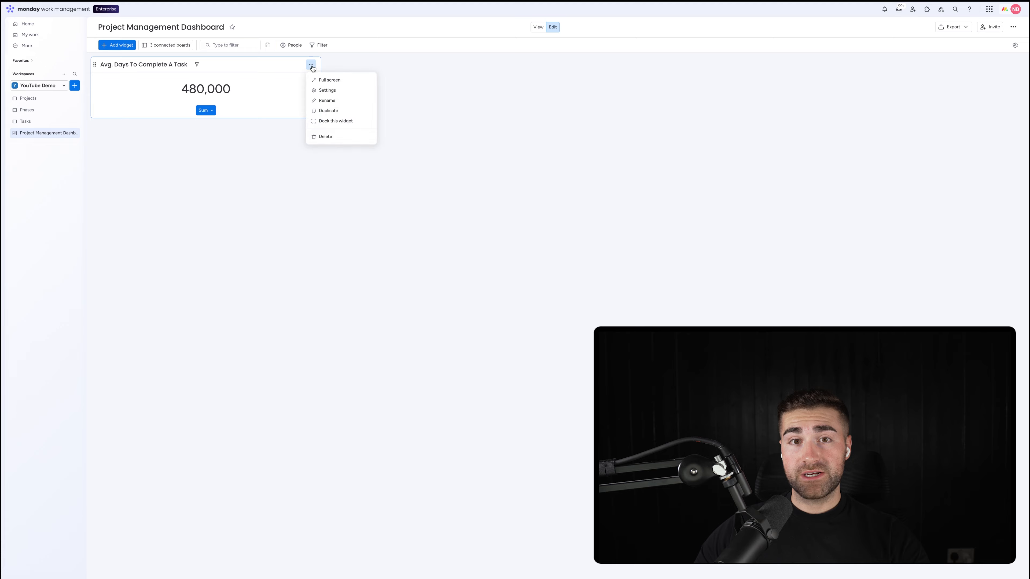
pyautogui.click(320, 93)
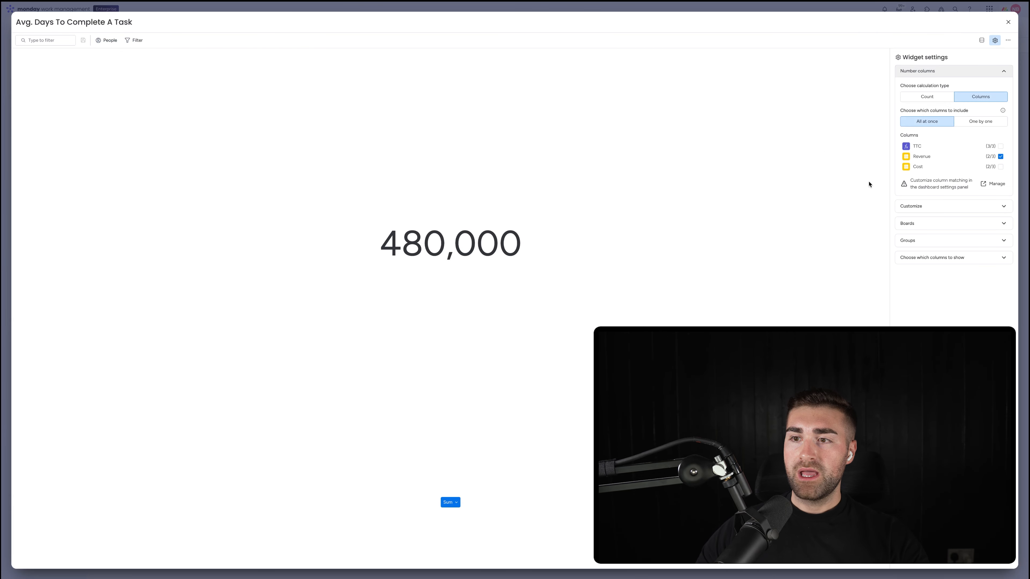
pyautogui.click(919, 224)
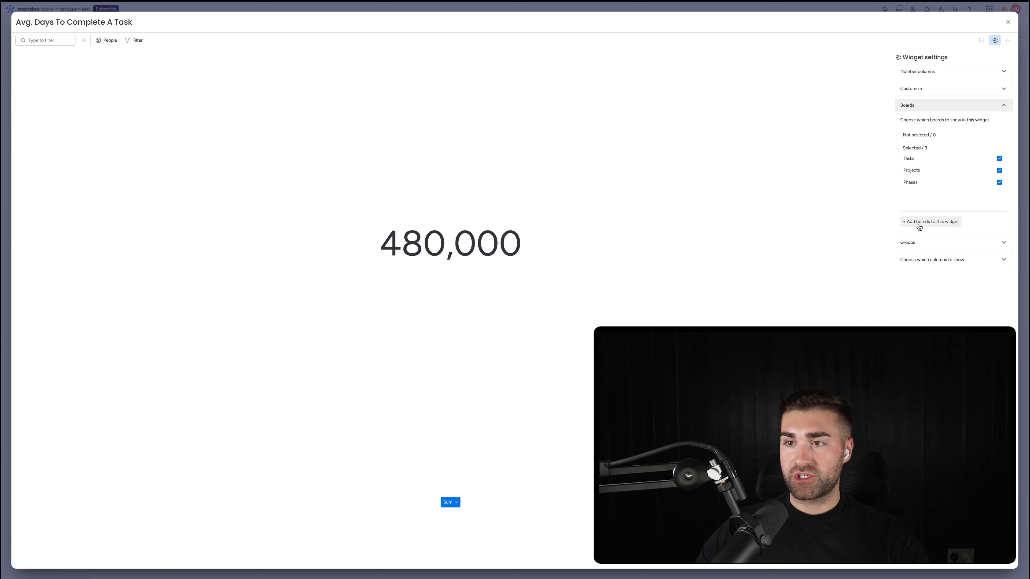
pyautogui.click(912, 182)
pyautogui.click(912, 182)
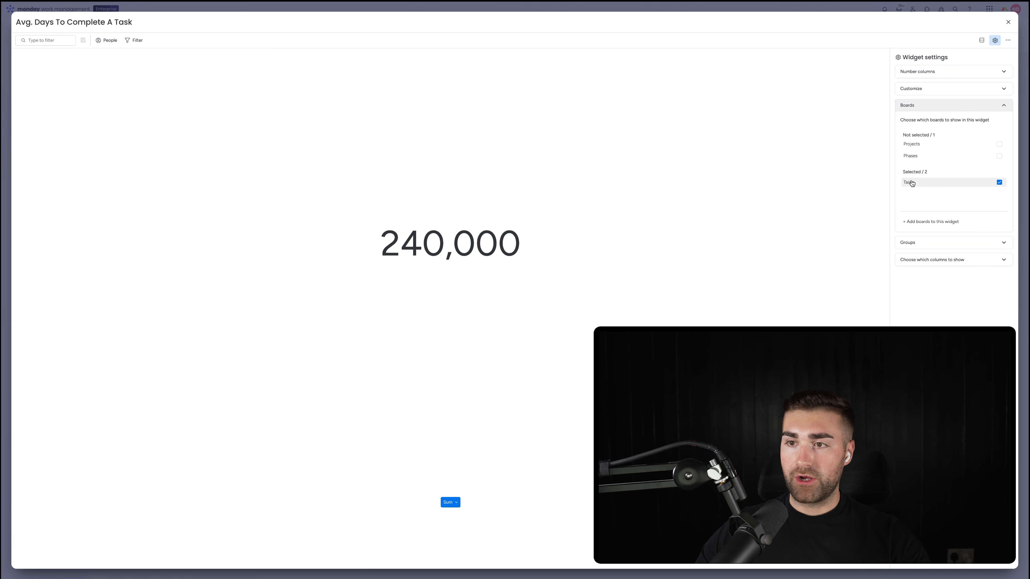
# Limit the widget's groups to Completed Tasks by excluding To Do Tasks and Doing Tasks.
pyautogui.click(916, 240)
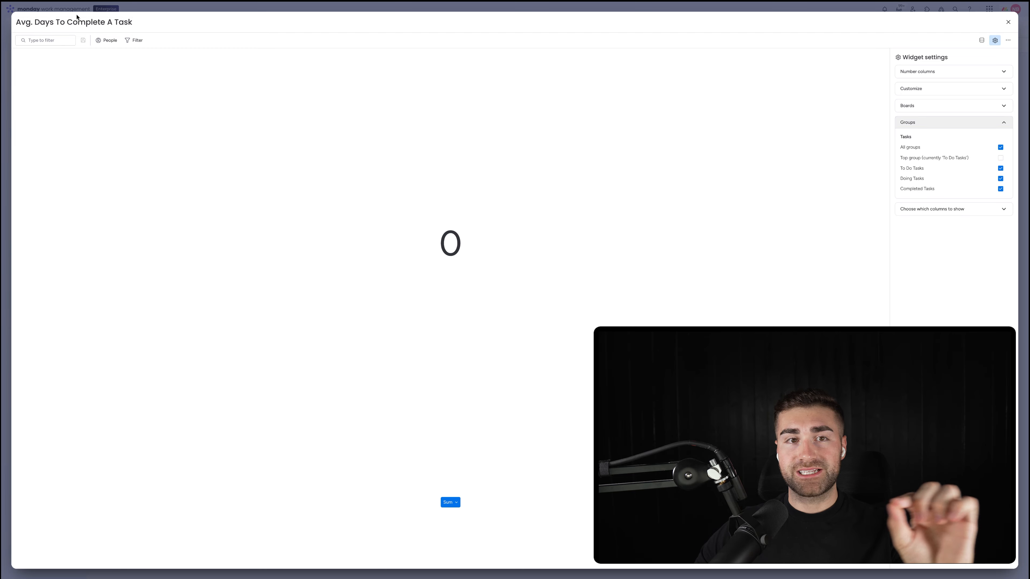
pyautogui.click(920, 168)
pyautogui.click(920, 179)
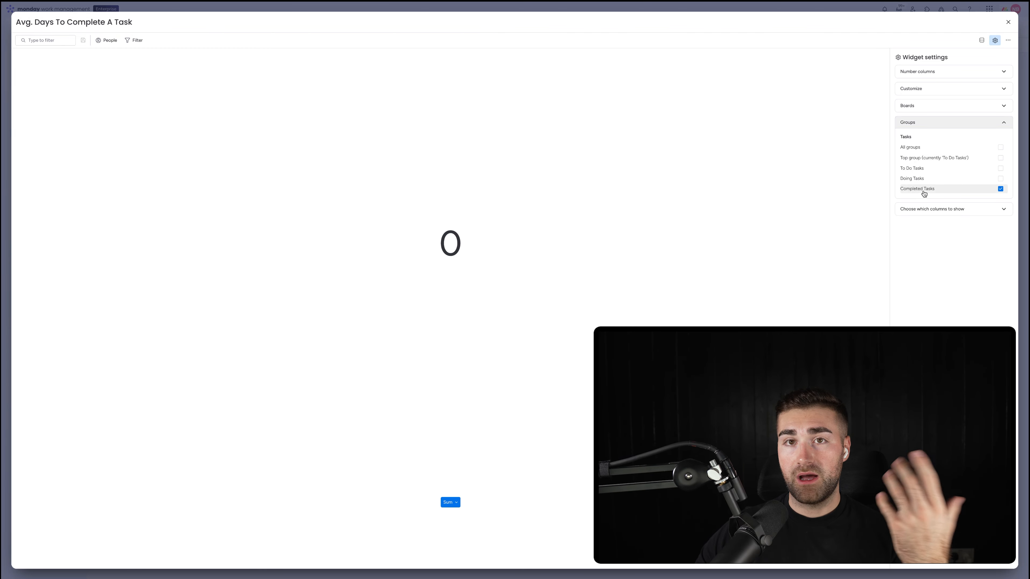
# Set the widget's number columns to be chosen one by one and select the Tasks board's TTC column.
pyautogui.click(930, 71)
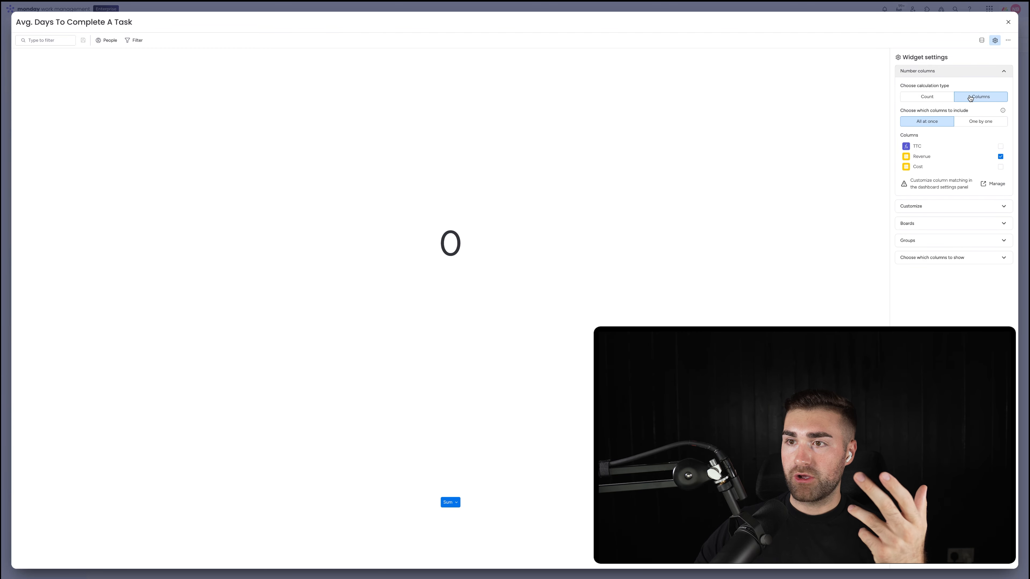
pyautogui.click(978, 122)
pyautogui.click(930, 154)
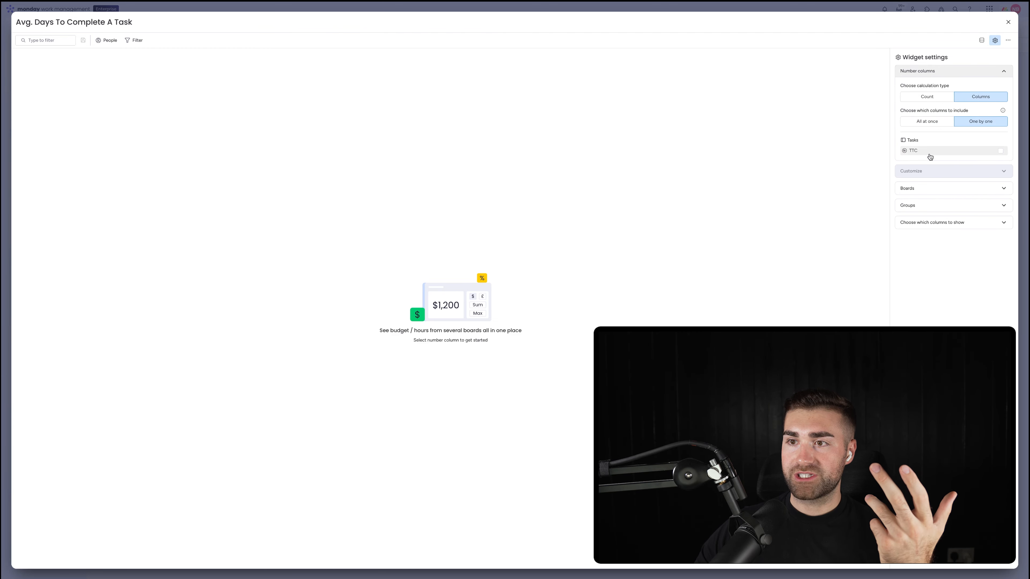
# Set the Avg. Days To Complete A Task widget's calculation to Average, with manual decimal places reduced to whole numbers.
pyautogui.click(924, 171)
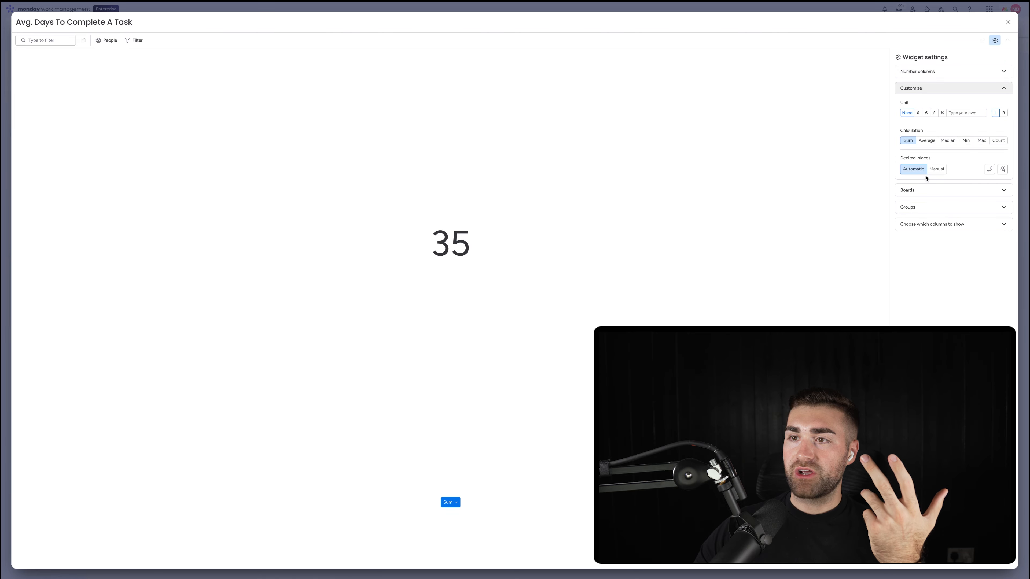
pyautogui.click(928, 140)
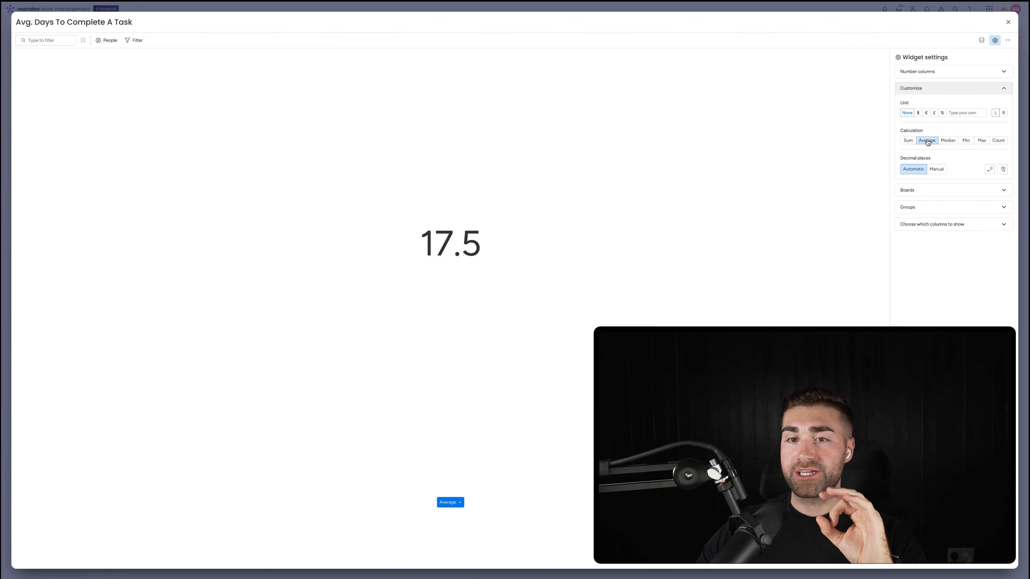
pyautogui.click(936, 169)
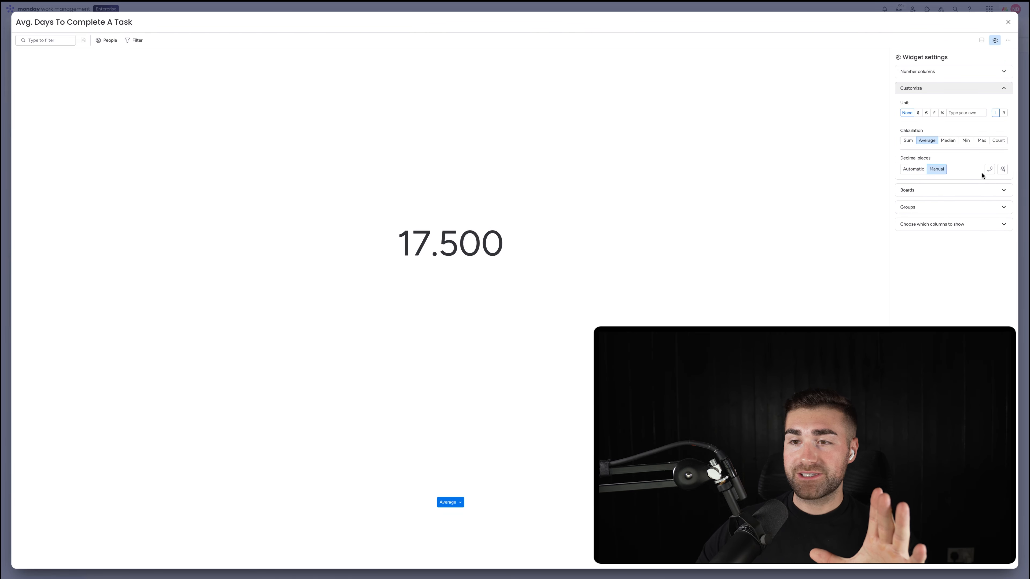
pyautogui.click(990, 169)
pyautogui.click(990, 170)
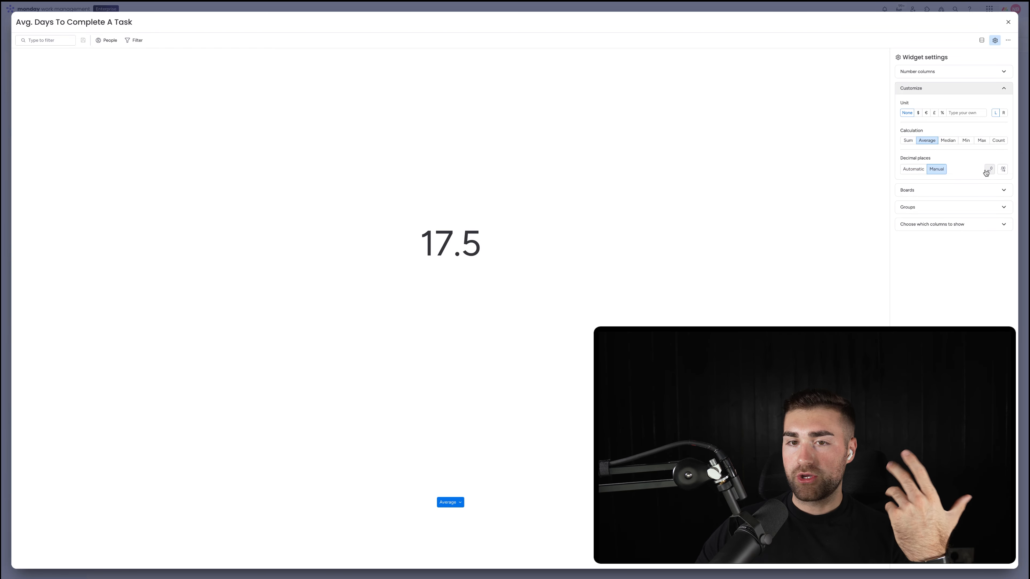
pyautogui.click(988, 171)
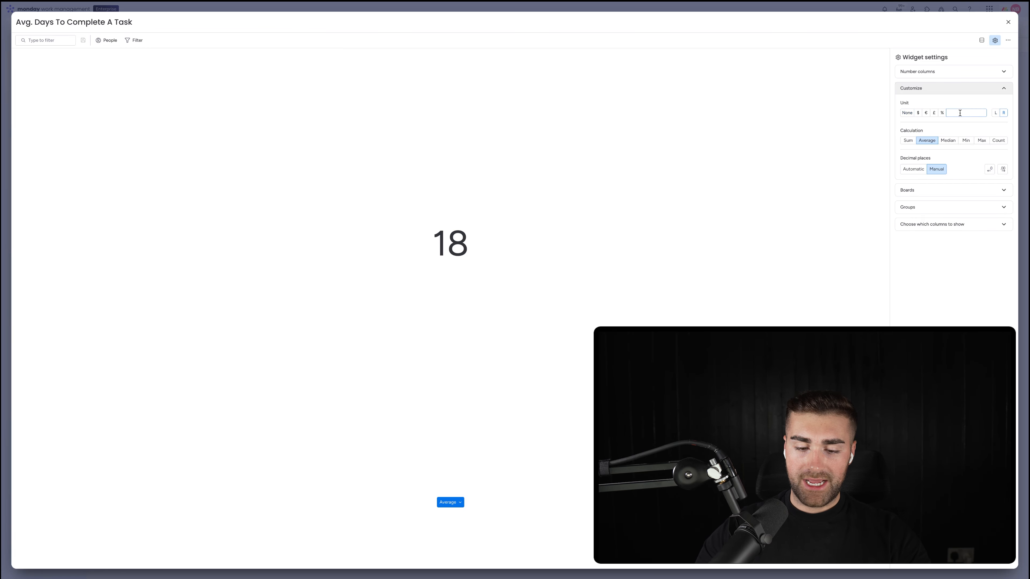
# Set the widget's unit to Days with one decimal place, and return to the dashboard.
pyautogui.write('Days')
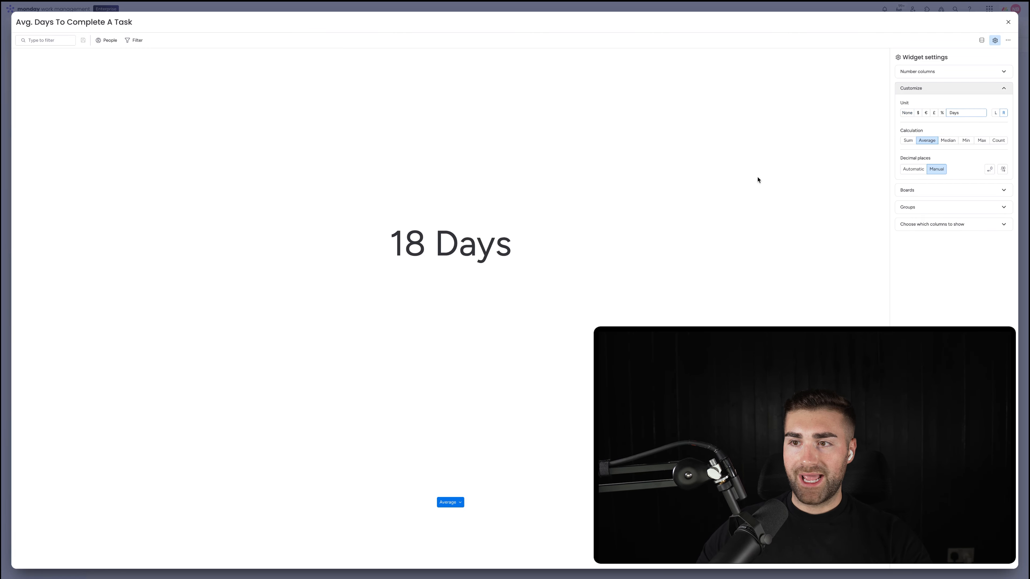
pyautogui.click(1004, 170)
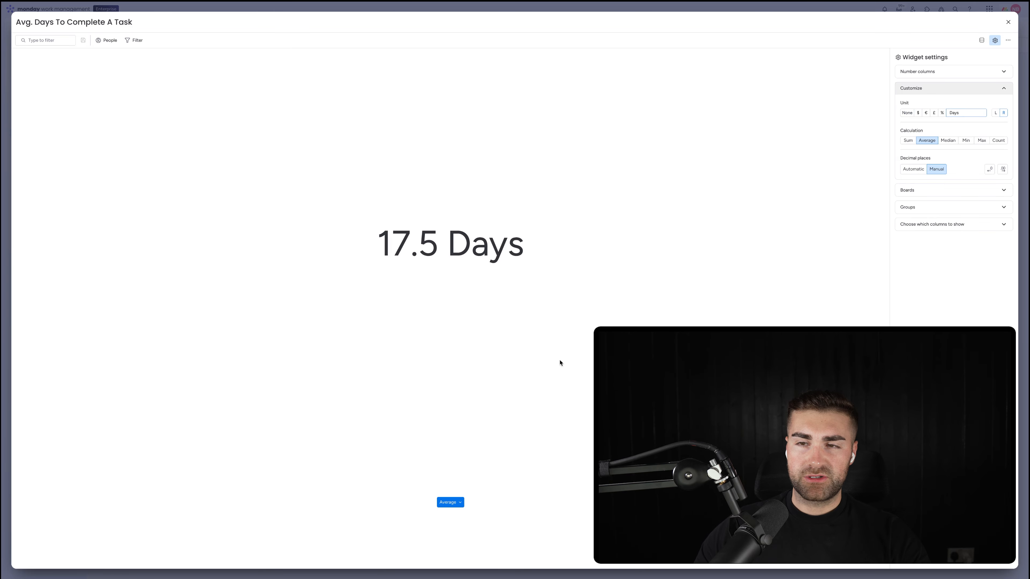
pyautogui.click(1007, 23)
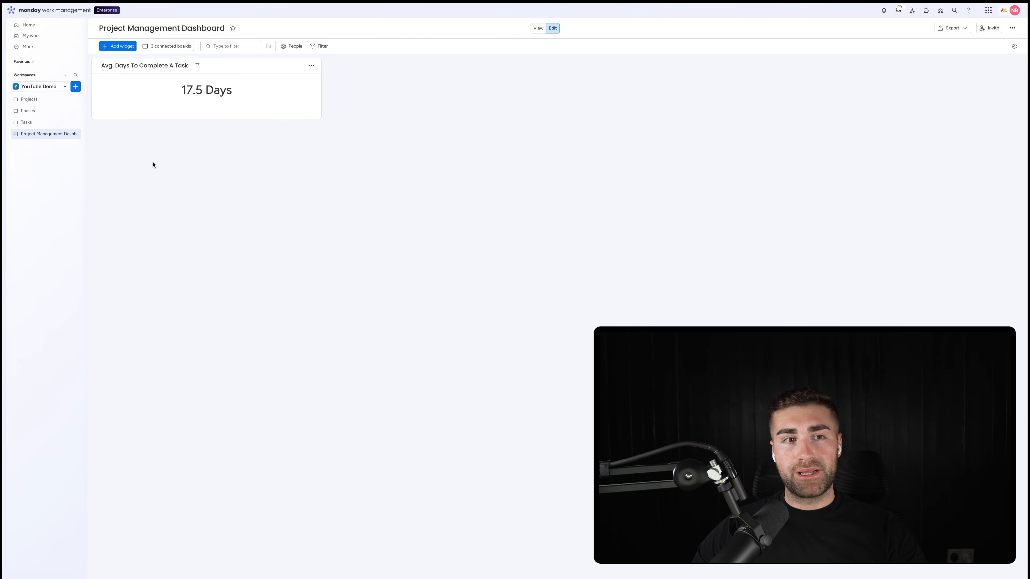
# On the Projects board, set Item 2's Date Completed to 29 Aug and move it and Example Project #1 into Completed Projects.
pyautogui.click(68, 105)
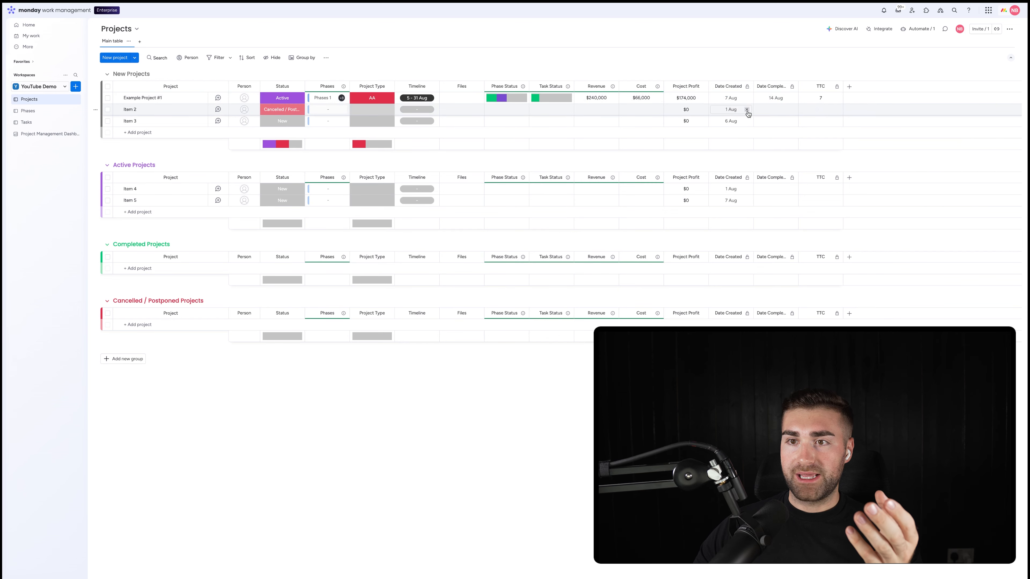
pyautogui.click(770, 109)
pyautogui.click(788, 217)
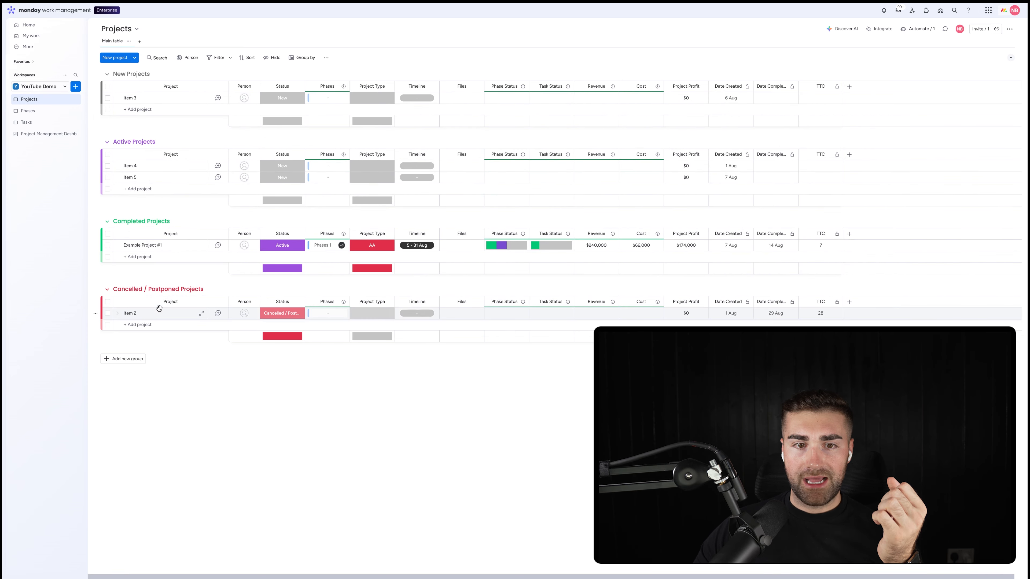
pyautogui.moveTo(152, 319); pyautogui.dragTo(148, 256)
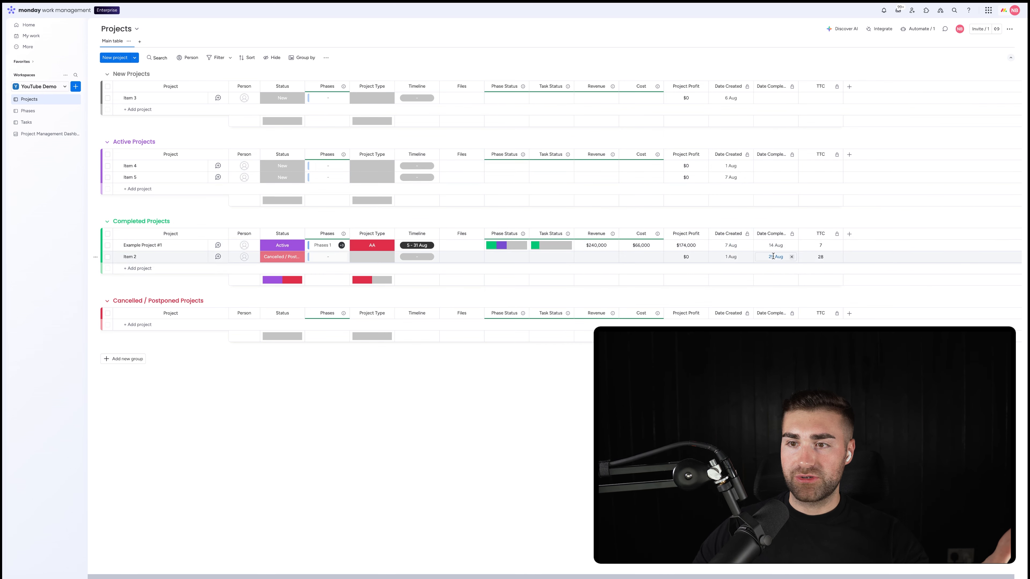
# Examine the TTC column's formula and the AI assistant prompt behind it, leaving the formula builder without changes.
pyautogui.click(821, 256)
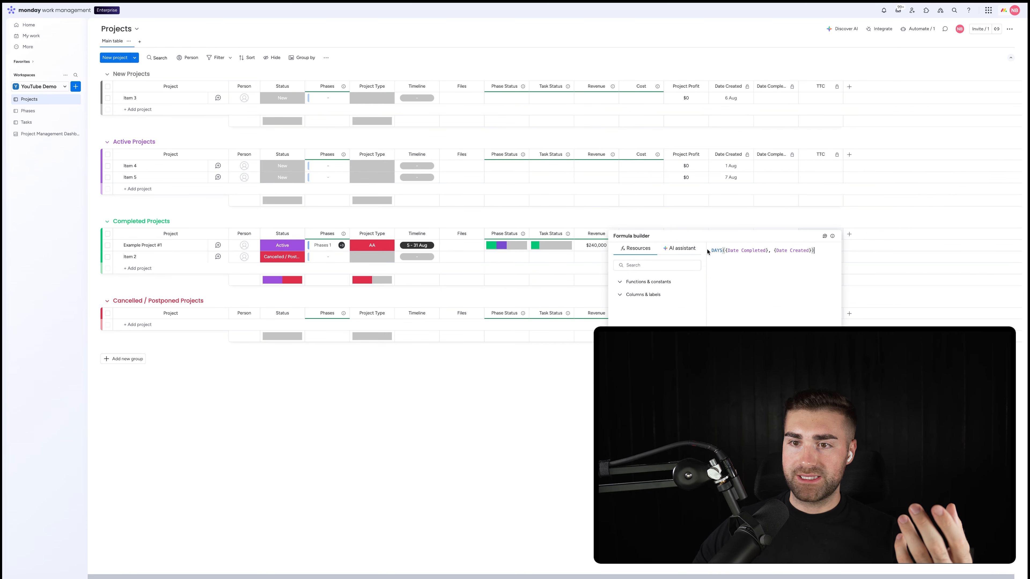
pyautogui.click(679, 248)
pyautogui.scroll(3, 645, 291)
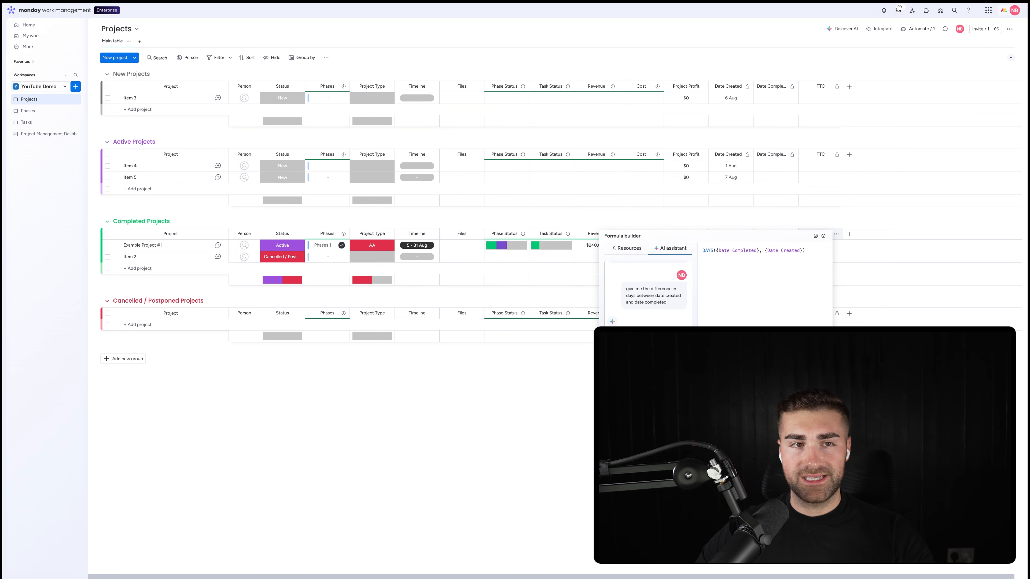
pyautogui.press('Escape')
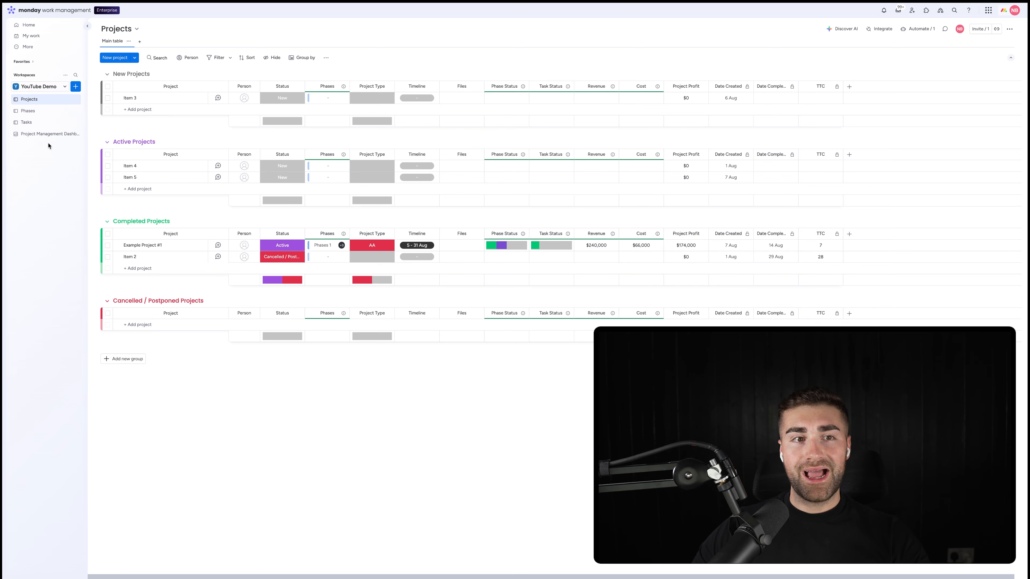
# Add a second Numbers widget to the Project Management Dashboard and rename it Avg. Days To Complete A Project.
pyautogui.click(46, 134)
pyautogui.click(117, 46)
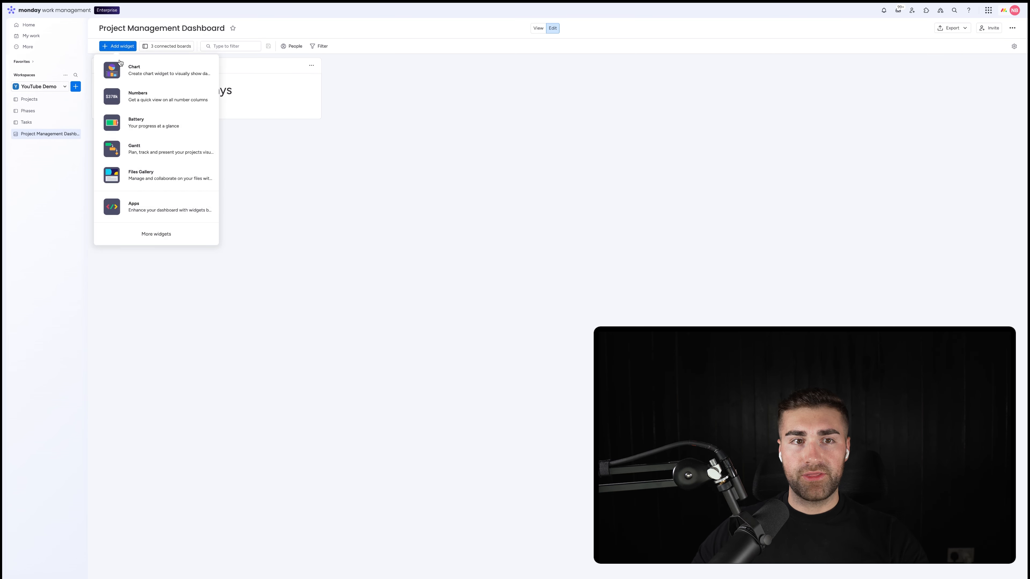
pyautogui.click(138, 97)
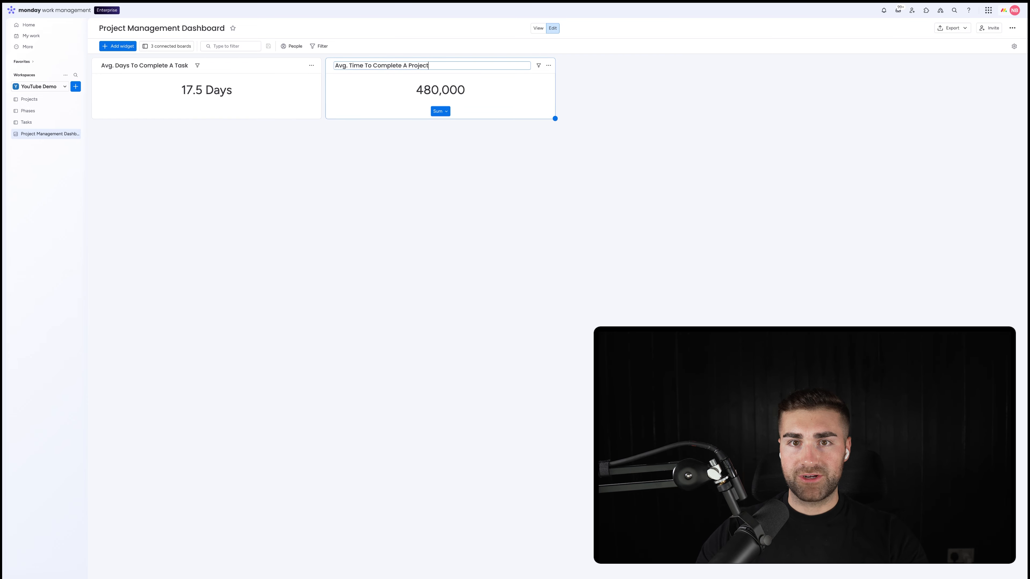
pyautogui.press('BackSpace')
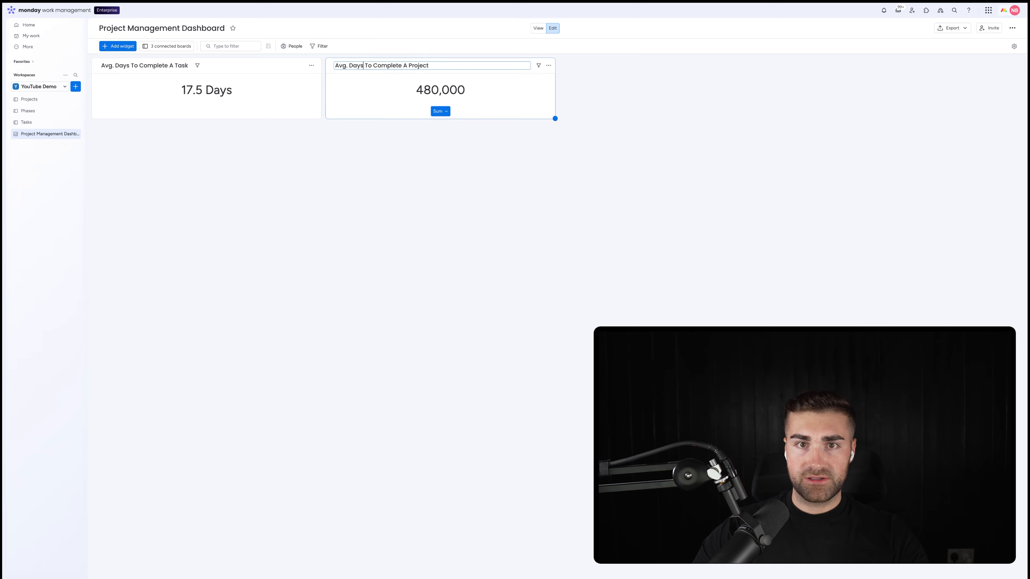
pyautogui.press('Return')
pyautogui.click(490, 190)
# In the Avg. Days To Complete A Project widget's settings, exclude the Phases and Projects boards, keeping only Tasks.
pyautogui.click(545, 65)
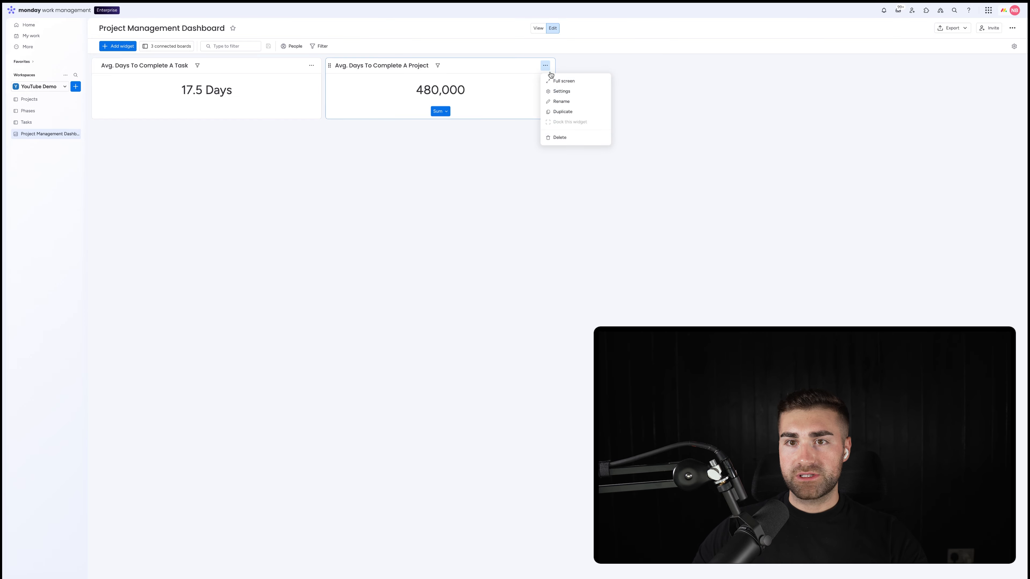
pyautogui.click(568, 92)
pyautogui.click(938, 243)
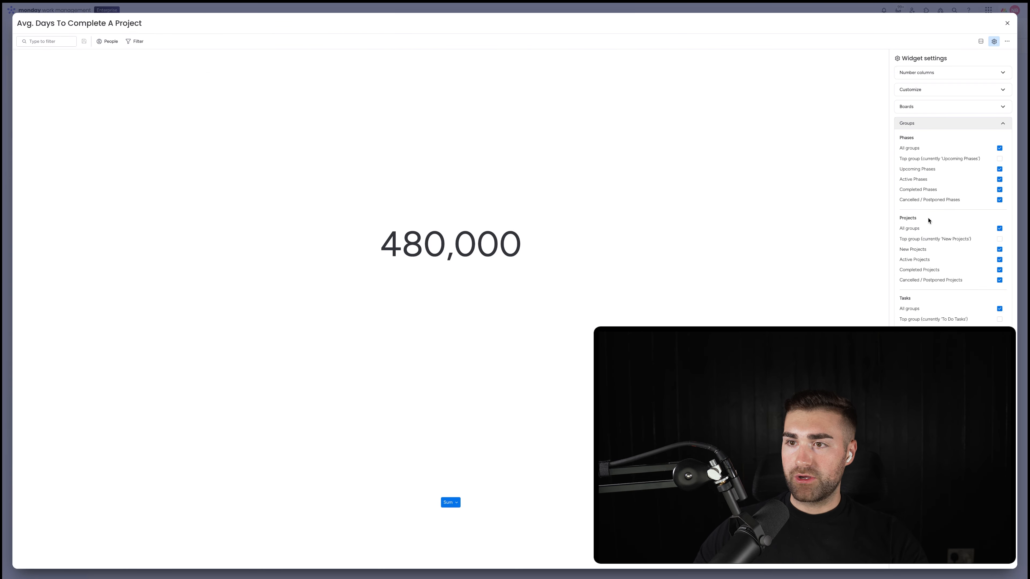
pyautogui.click(899, 124)
pyautogui.click(923, 108)
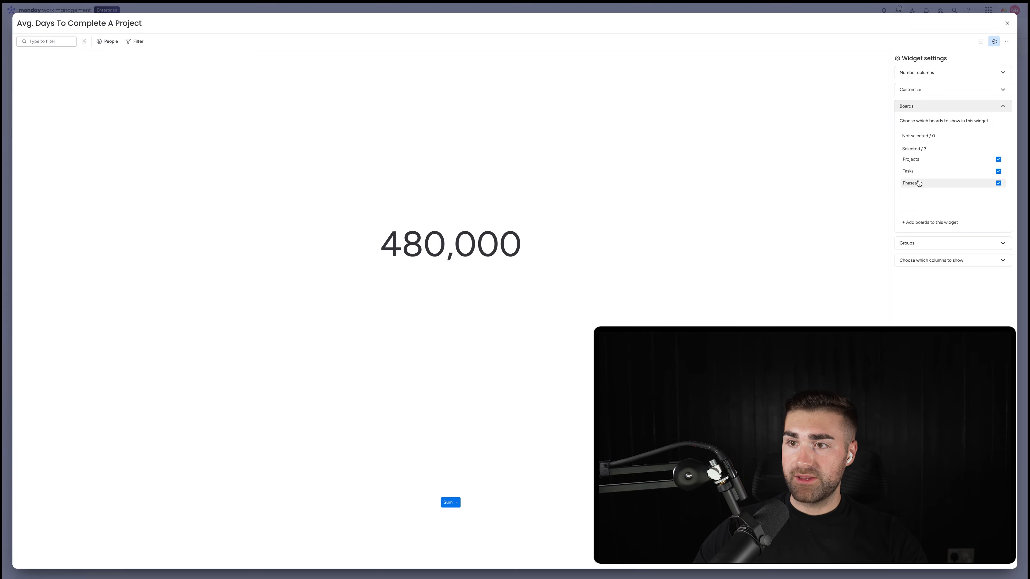
pyautogui.click(915, 183)
pyautogui.click(913, 170)
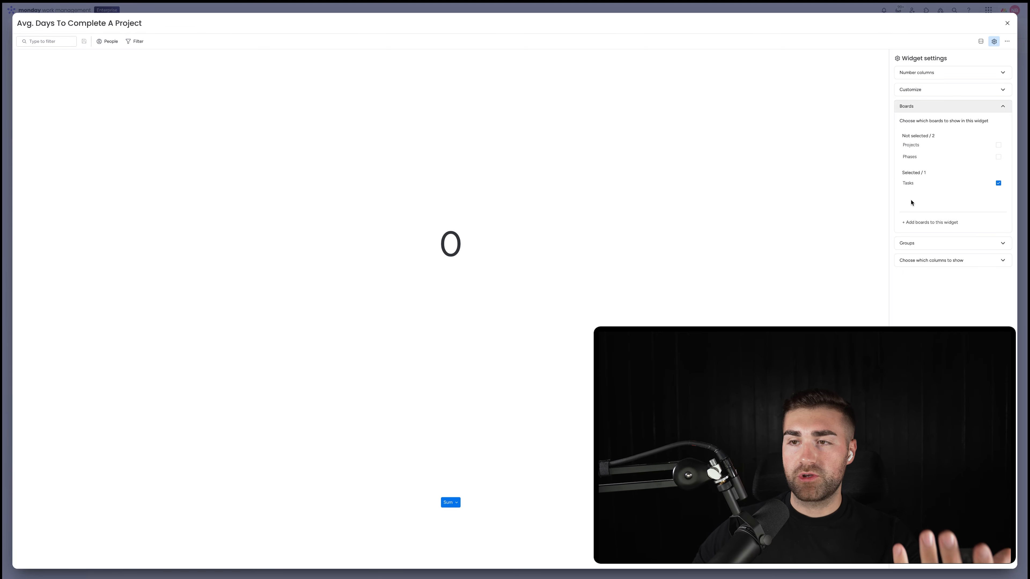
# Restrict the project widget's groups to Completed Tasks by excluding Doing Tasks and To Do Tasks.
pyautogui.click(926, 246)
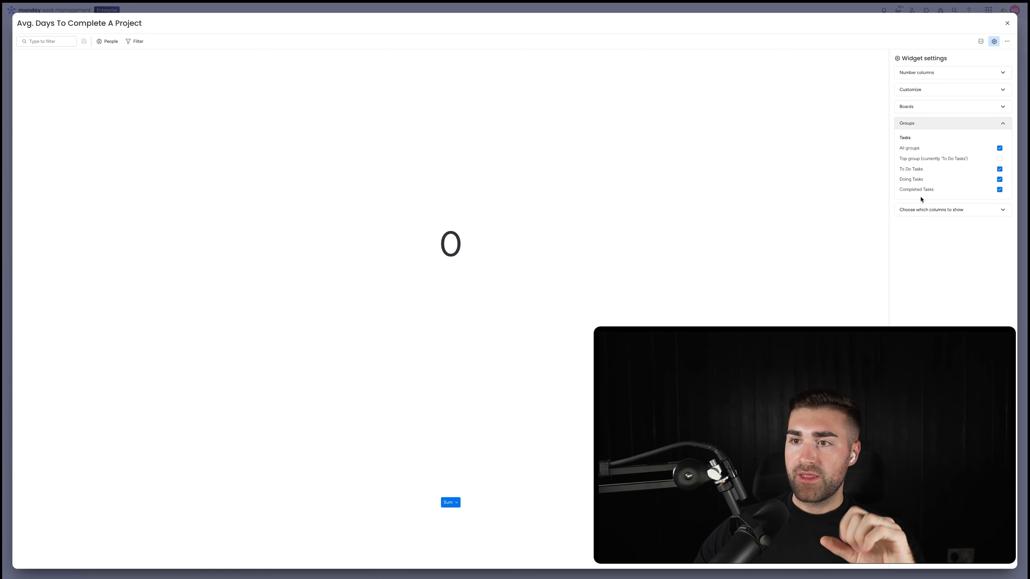
pyautogui.click(916, 179)
pyautogui.click(915, 169)
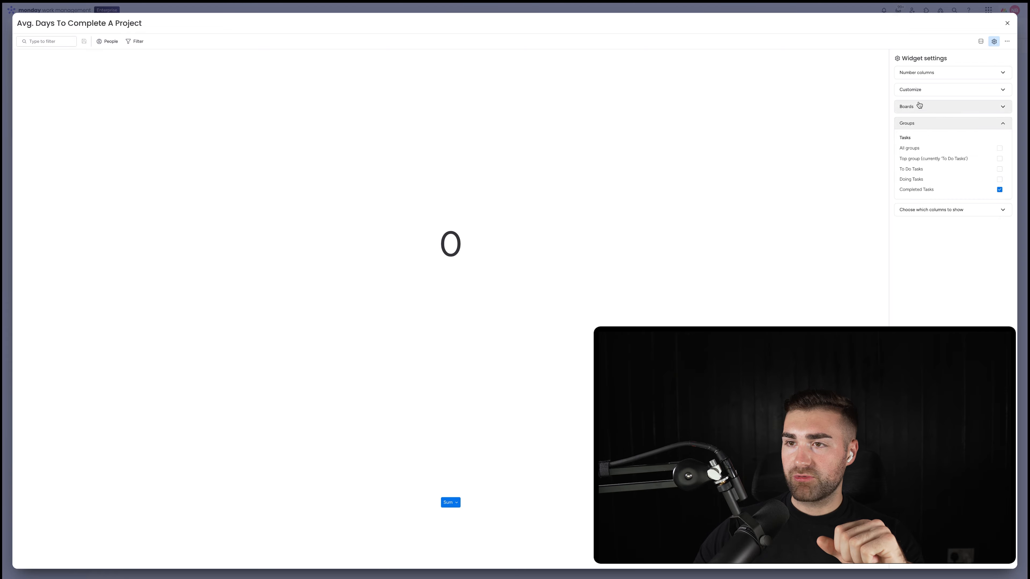
pyautogui.click(917, 123)
# Set the project widget's number columns to be chosen one by one and select the Tasks board's TTC column.
pyautogui.click(921, 90)
pyautogui.click(921, 73)
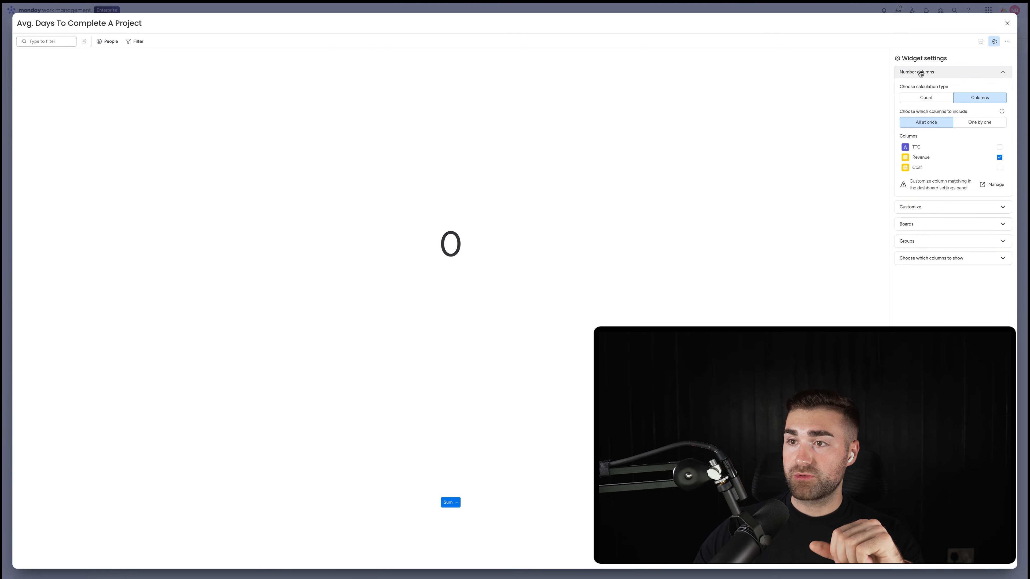
pyautogui.click(982, 122)
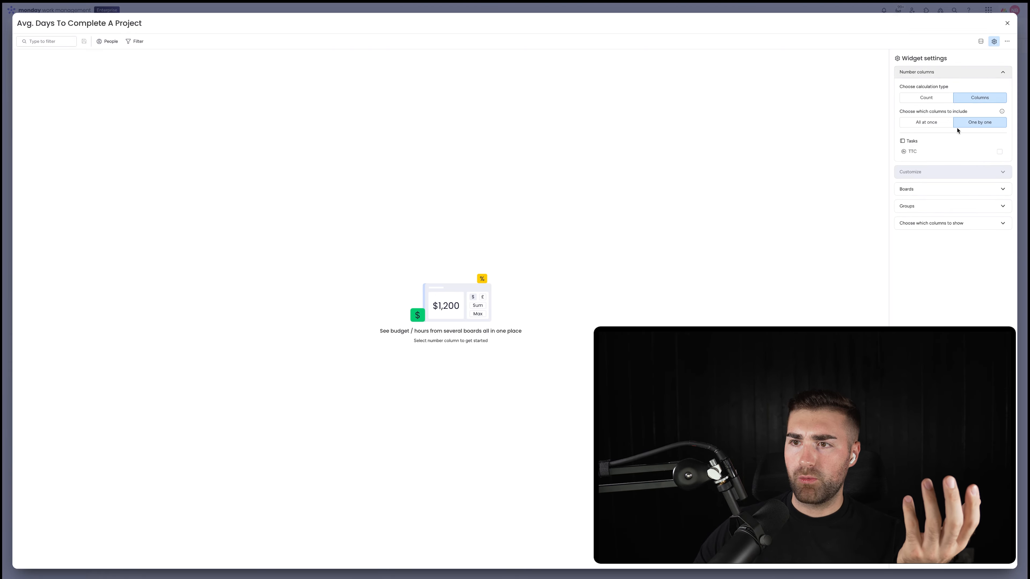
pyautogui.click(920, 155)
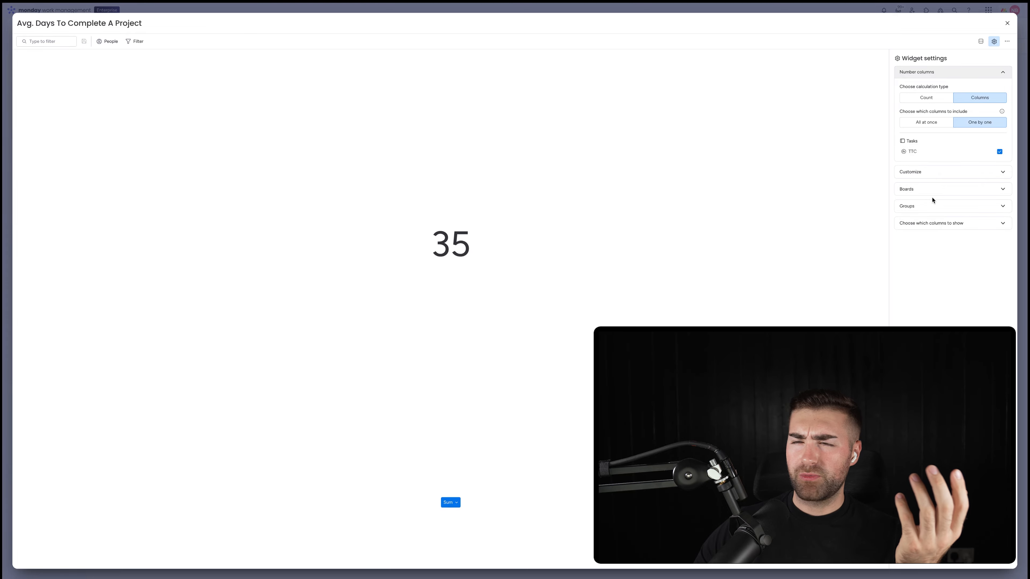
# Replace the Tasks board with the Projects board in the widget and select the Projects TTC column.
pyautogui.click(924, 195)
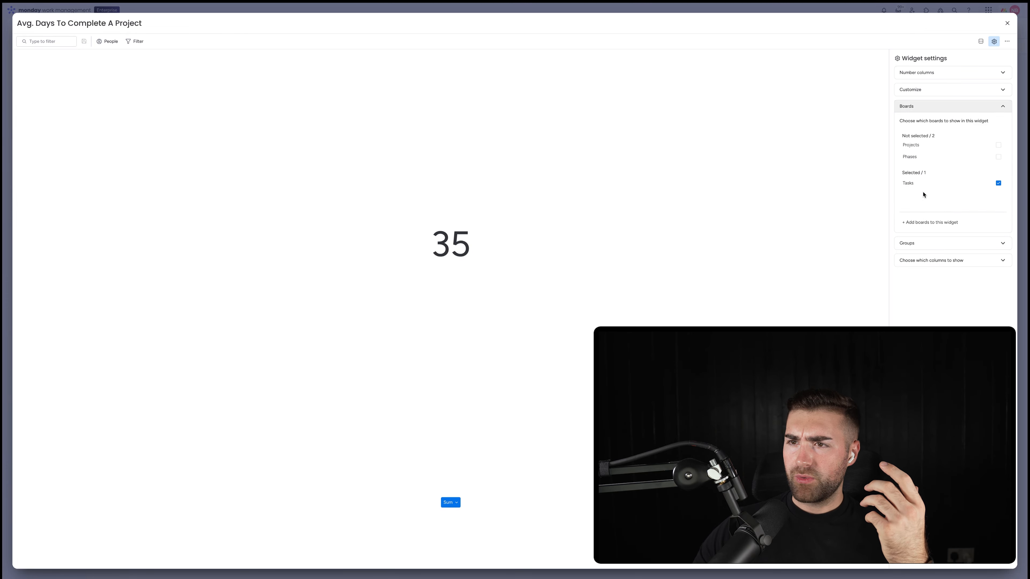
pyautogui.click(920, 184)
pyautogui.click(918, 148)
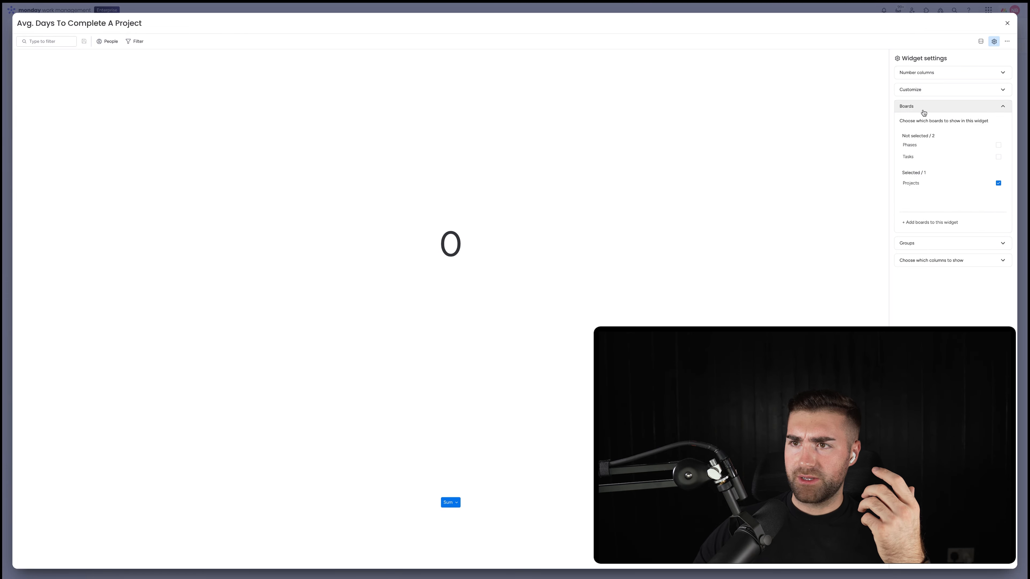
pyautogui.click(921, 73)
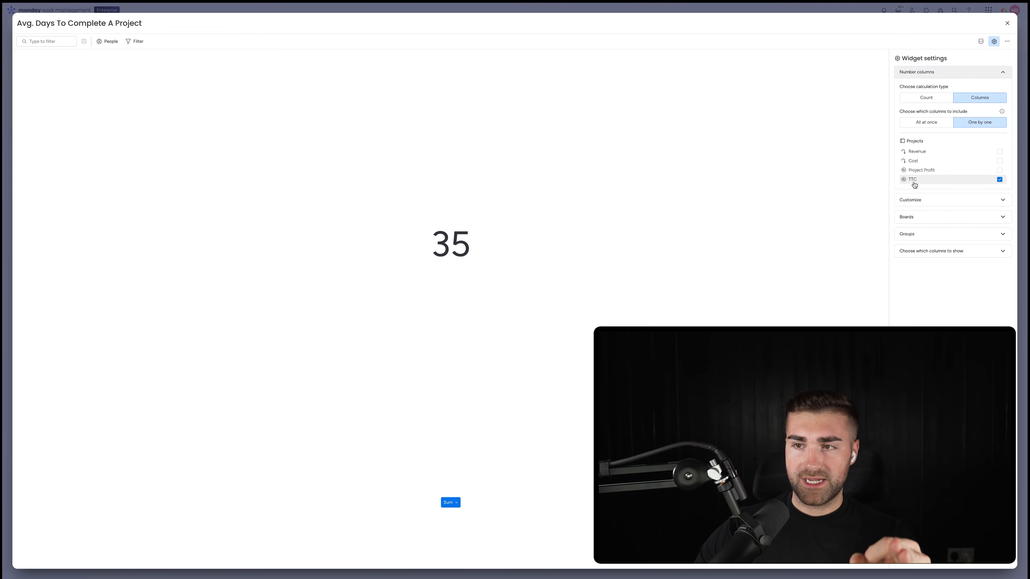
# Set the project widget's calculation to Average, its unit to Days and its manual decimal places to one.
pyautogui.click(919, 201)
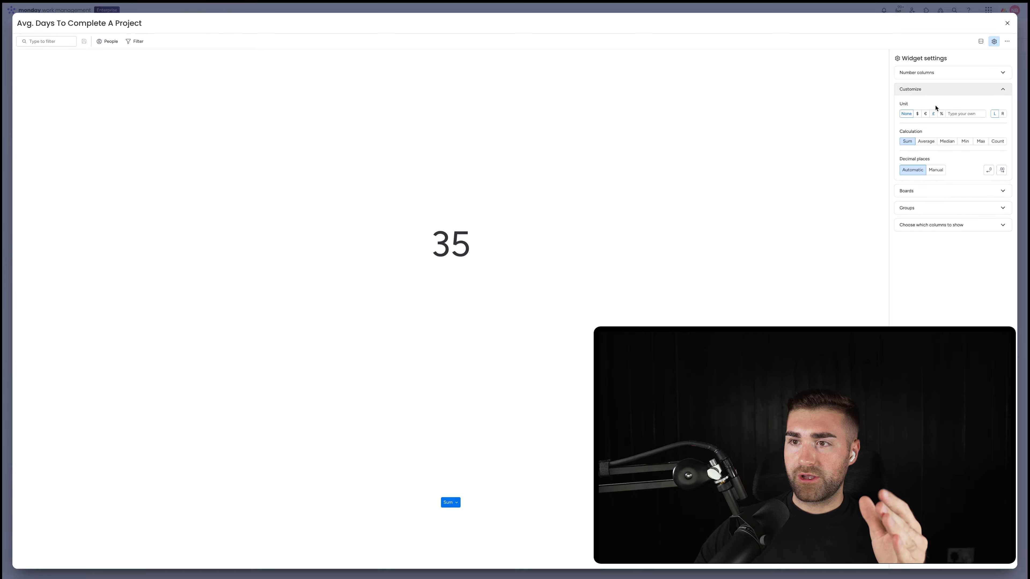
pyautogui.click(926, 142)
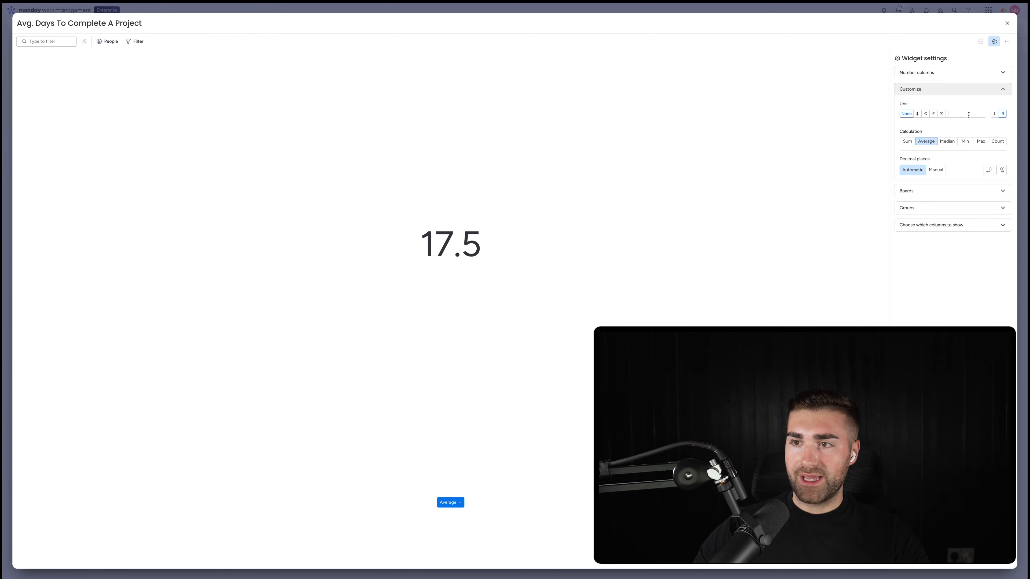
pyautogui.write('Days')
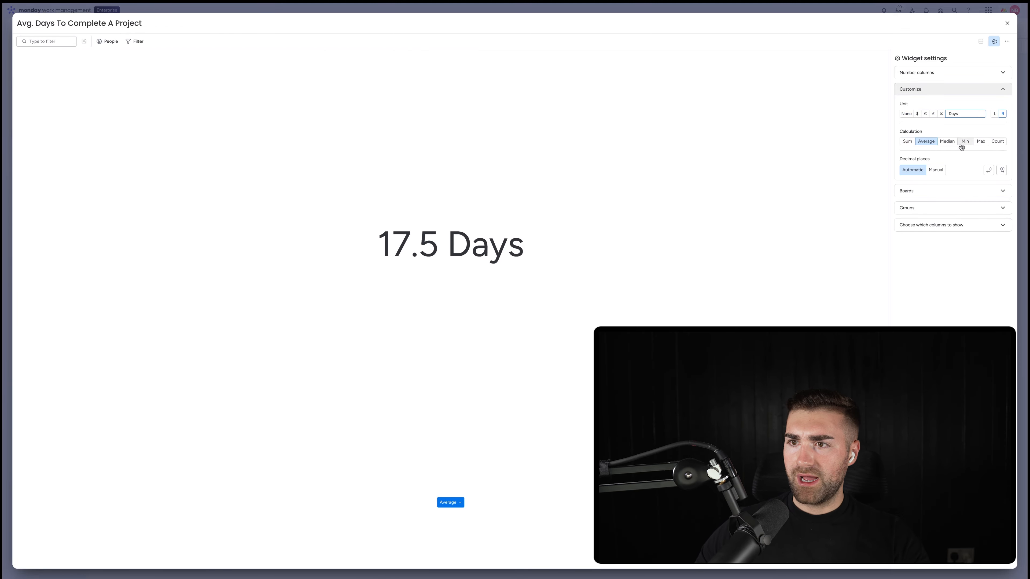
pyautogui.click(937, 170)
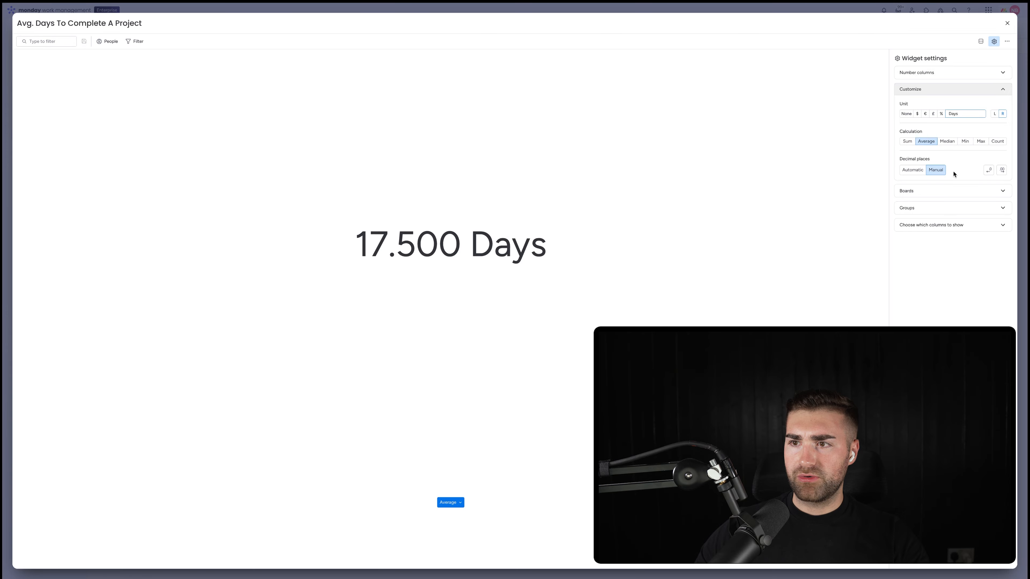
pyautogui.click(990, 171)
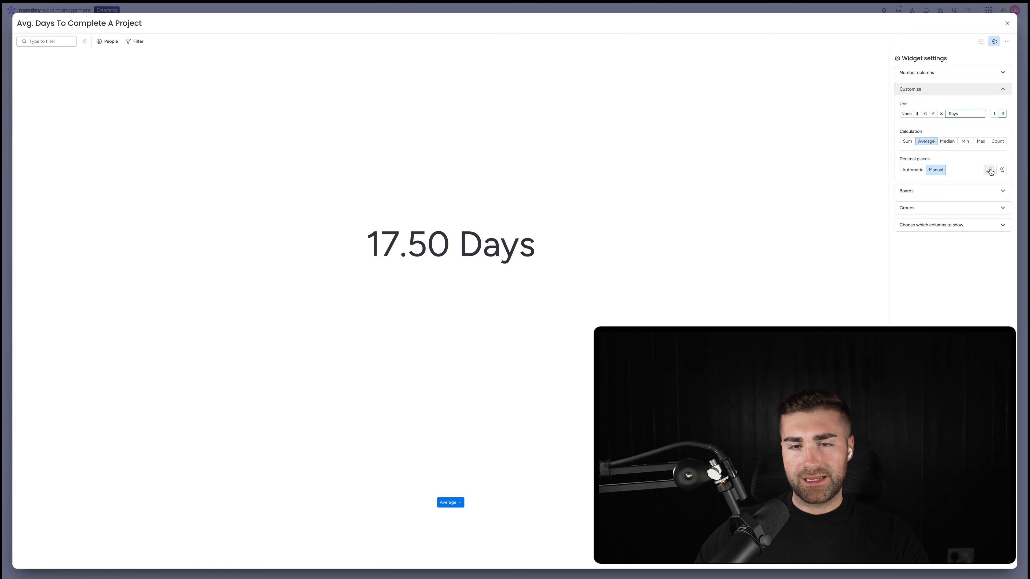
pyautogui.click(990, 170)
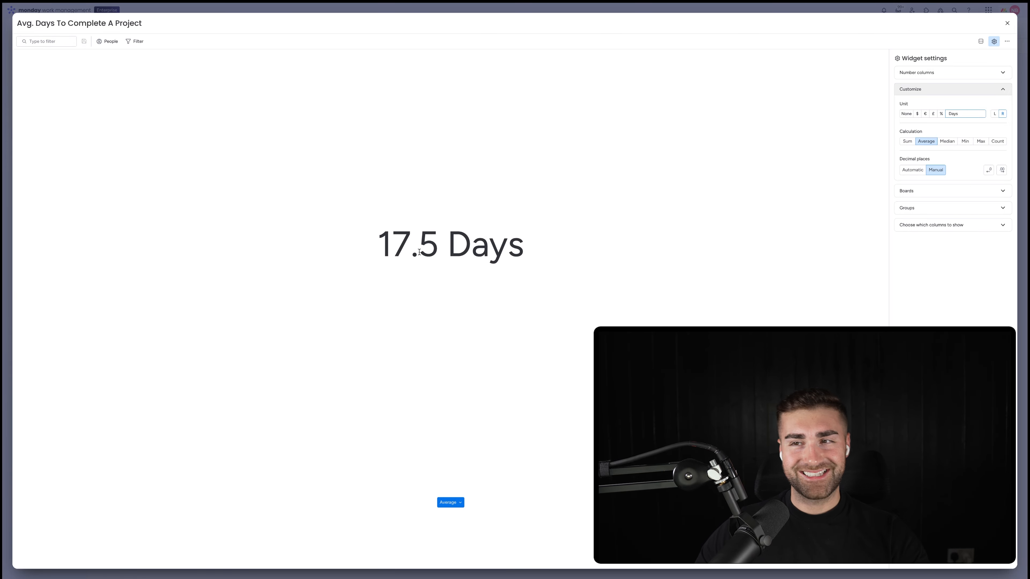
# Restrict the project widget's groups to Completed Projects by excluding New, Active and Cancelled / Postponed Projects, and close its settings.
pyautogui.click(911, 192)
pyautogui.click(920, 242)
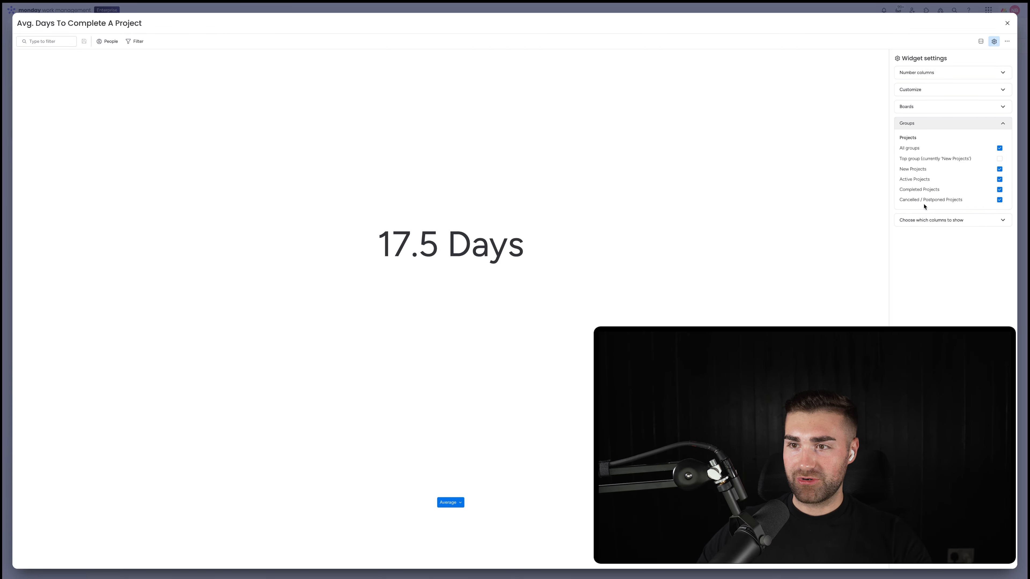
pyautogui.click(925, 179)
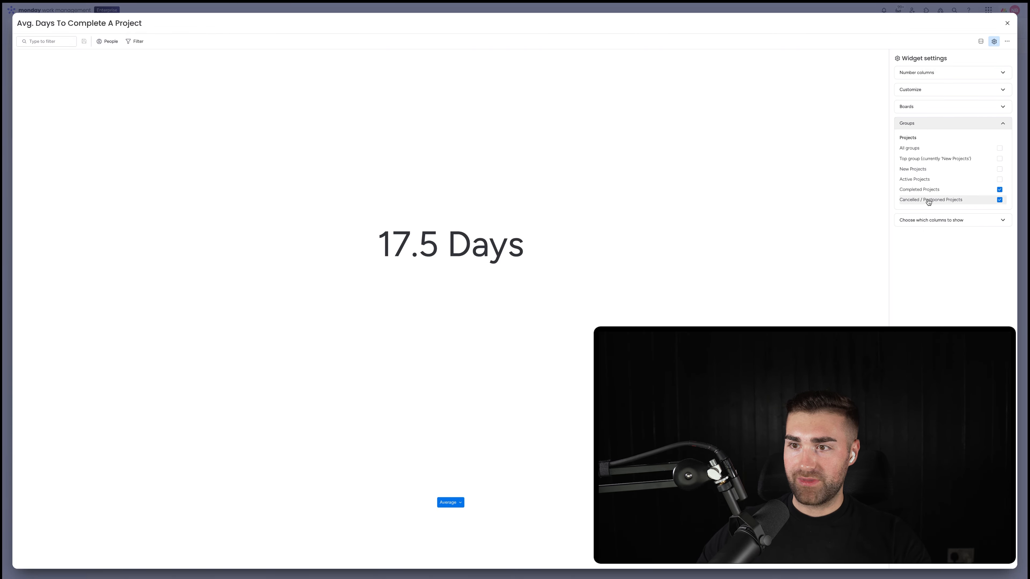
pyautogui.click(929, 200)
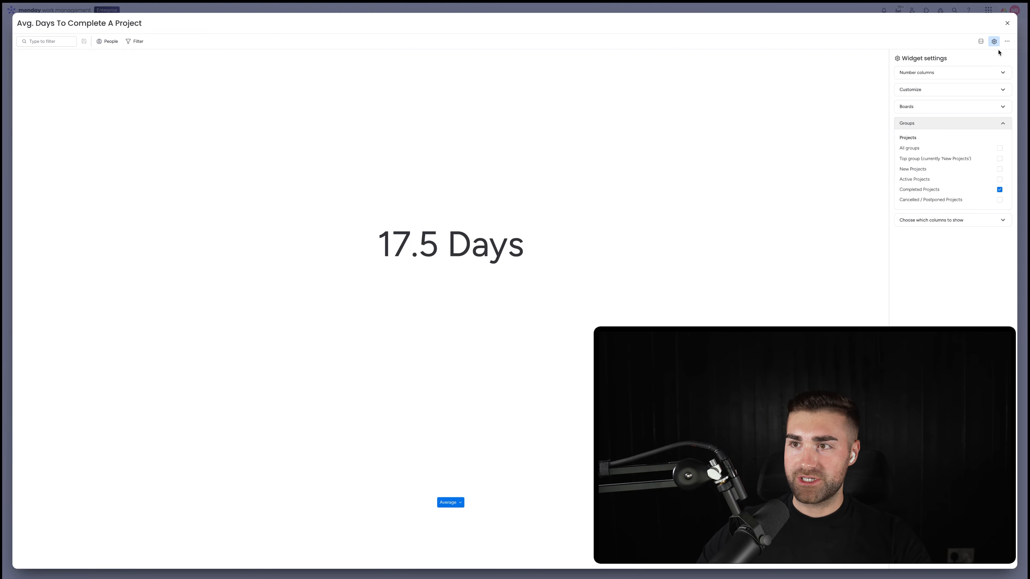
pyautogui.click(1007, 25)
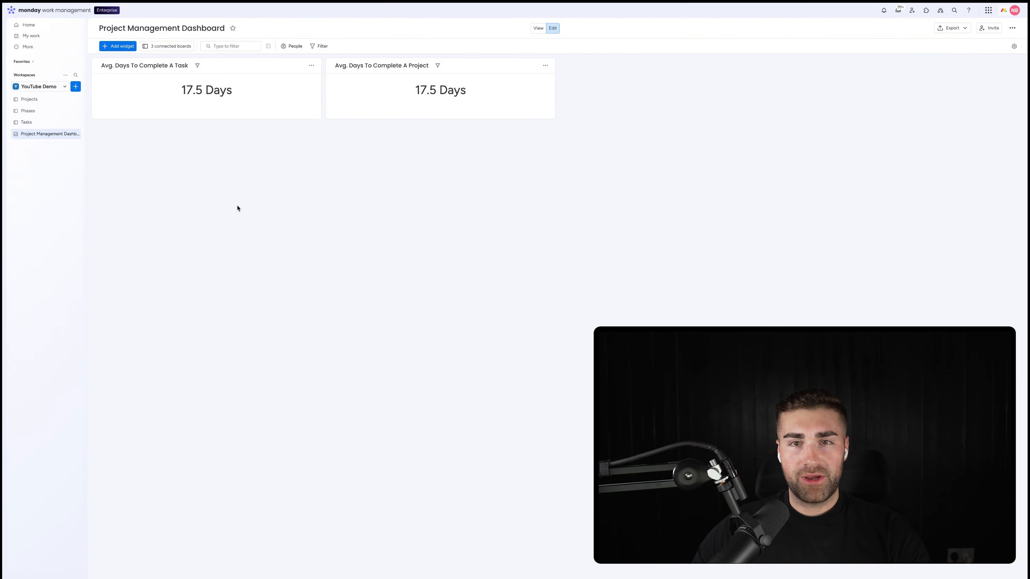
# Set the completion date of Item 2 on the Projects board to 25 Aug and return to the Project Management Dashboard.
pyautogui.click(29, 99)
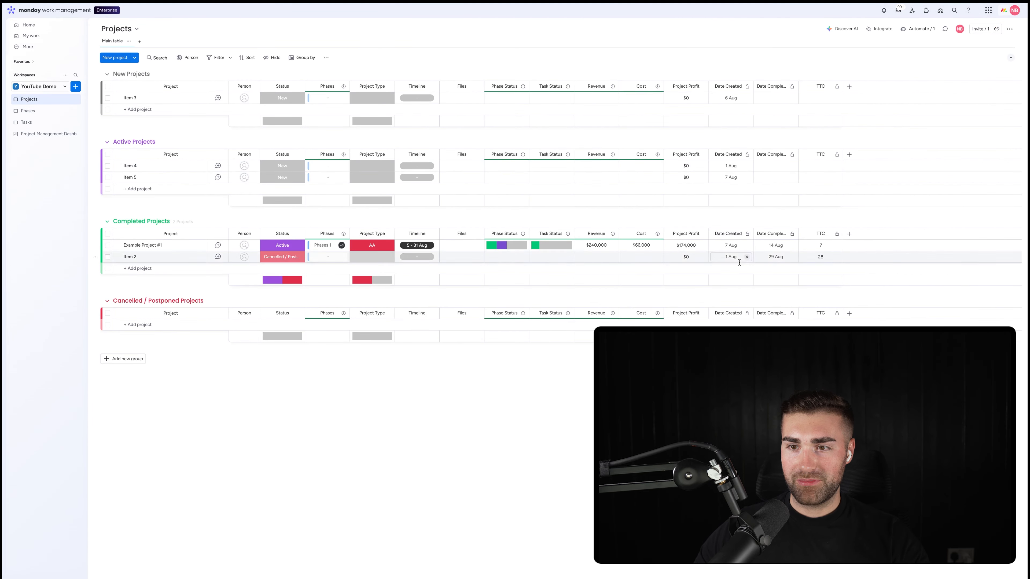
pyautogui.click(794, 261)
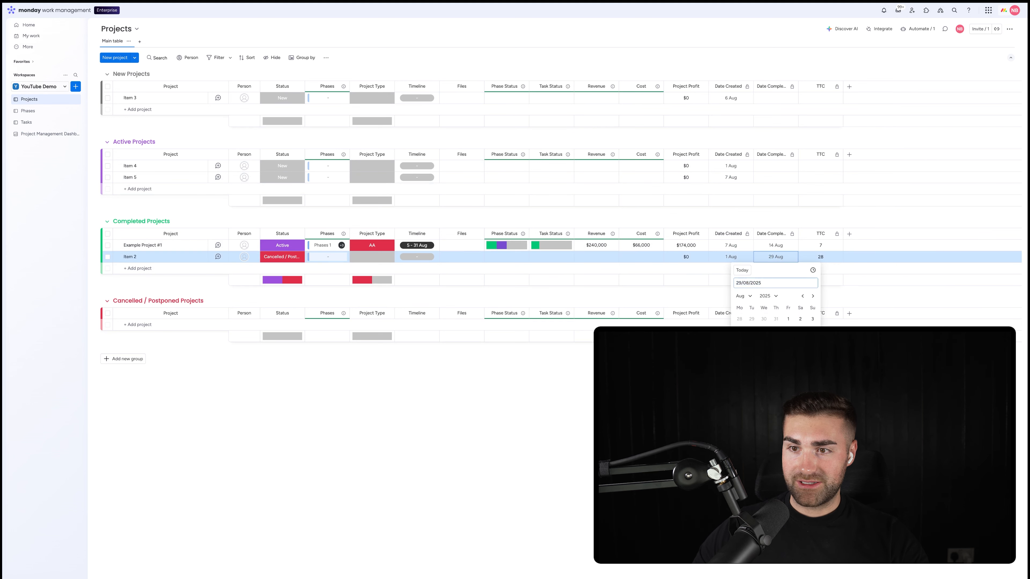
pyautogui.click(740, 364)
pyautogui.click(26, 132)
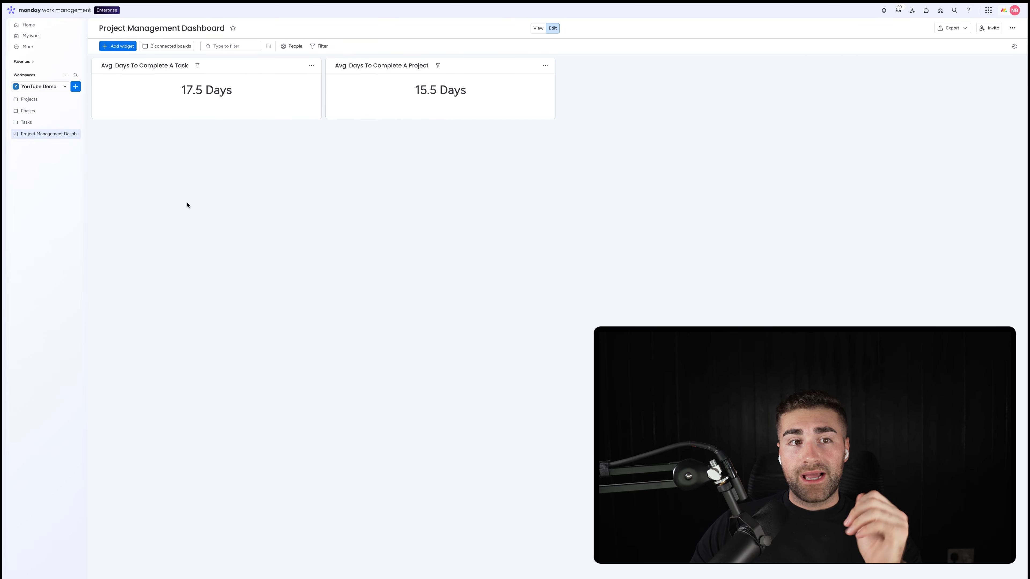
# Connect Item 4 and Item 5 in the Phases board's Active Phases group to the project Item 3.
pyautogui.click(40, 100)
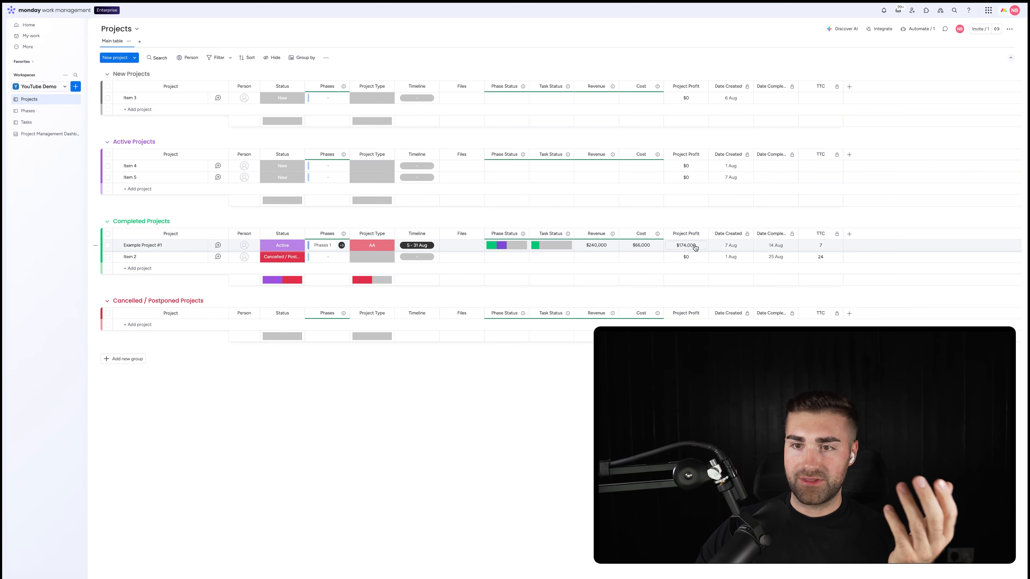
pyautogui.click(45, 114)
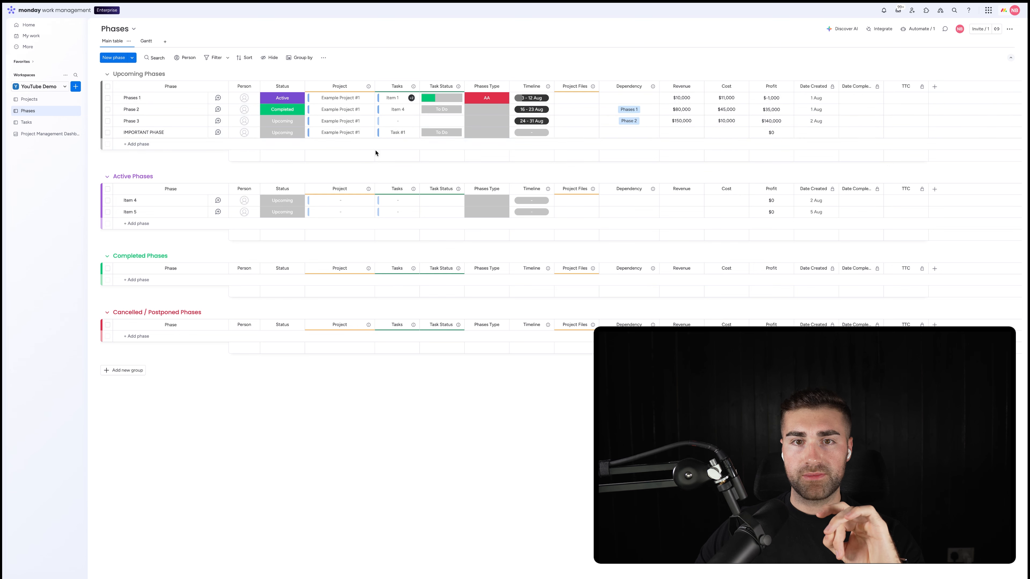
pyautogui.click(316, 200)
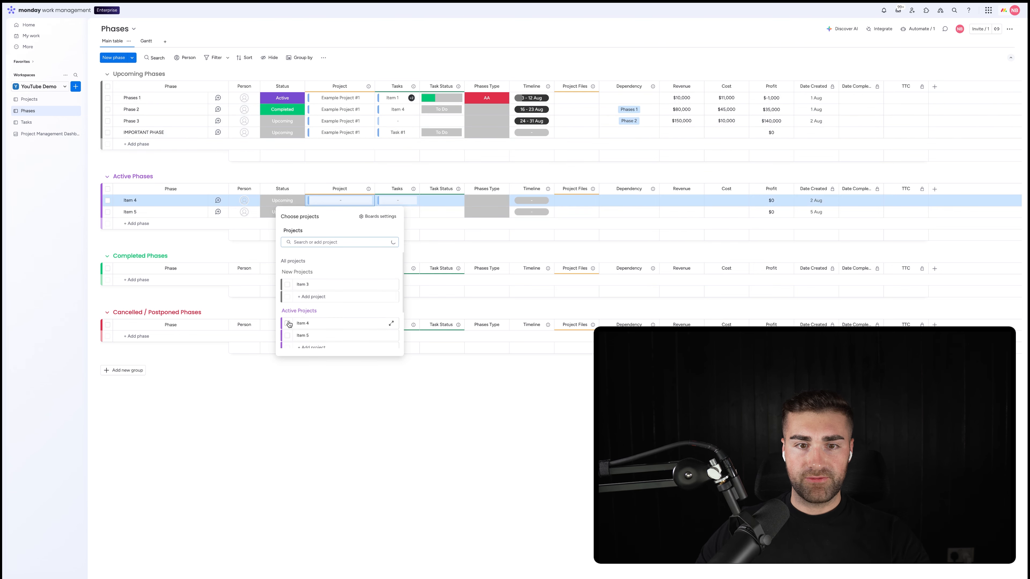
pyautogui.click(286, 286)
pyautogui.click(310, 211)
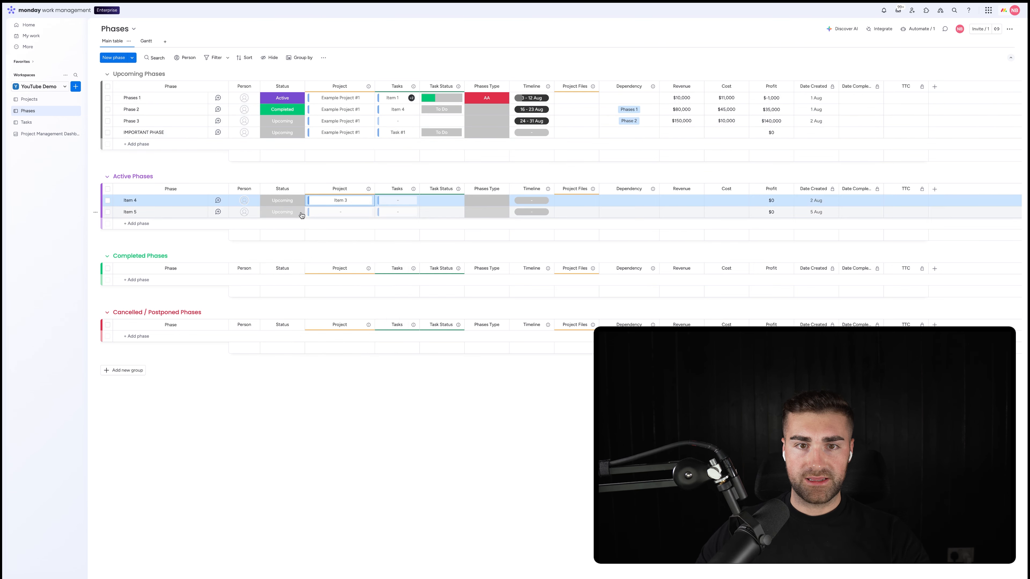
pyautogui.click(312, 212)
pyautogui.click(287, 296)
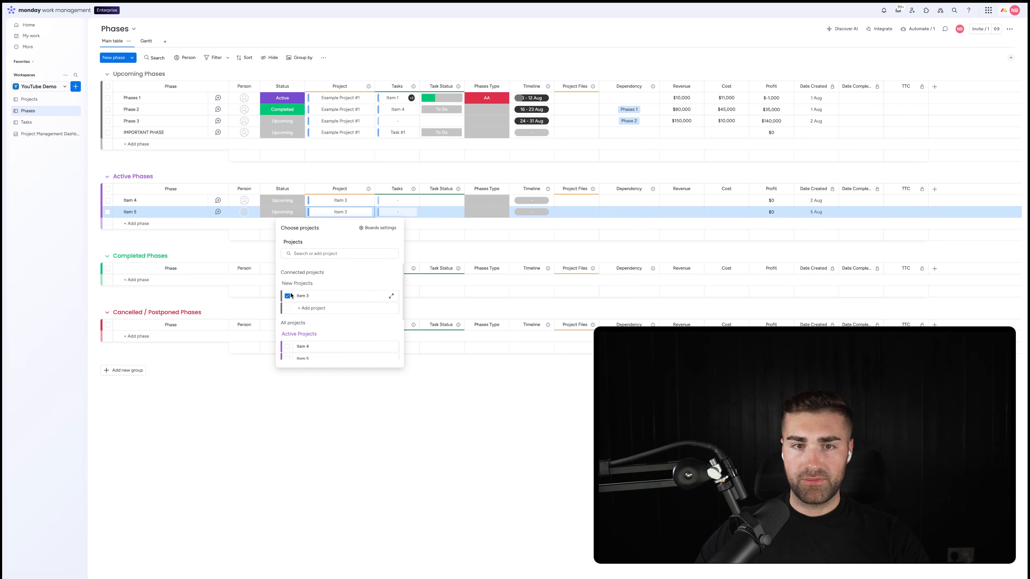
pyautogui.click(365, 172)
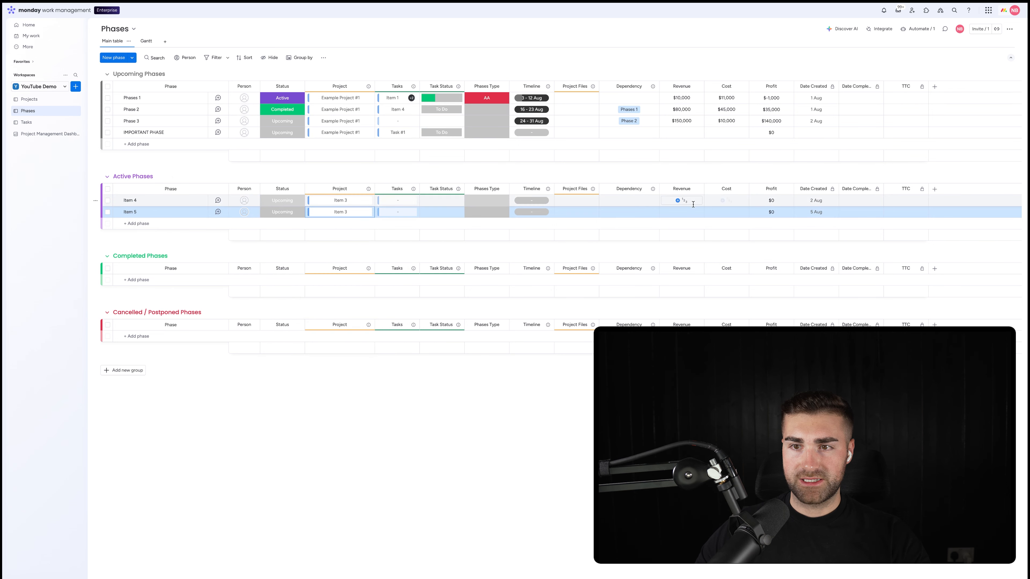
# Set the revenue of the active phases to $55,000 for Item 4 and $28,000 for Item 5.
pyautogui.click(686, 201)
pyautogui.write('550')
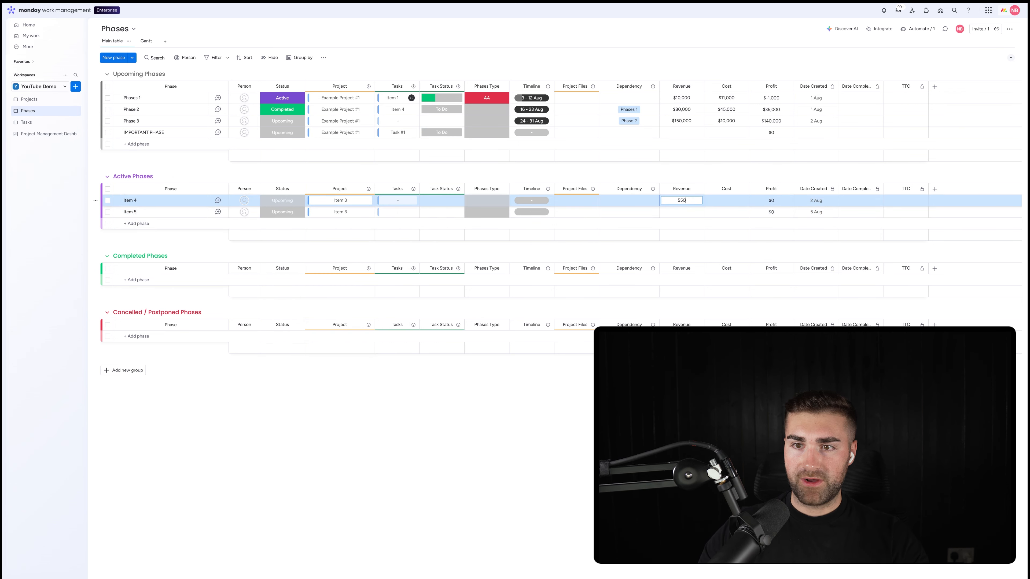
pyautogui.write('000')
pyautogui.click(682, 216)
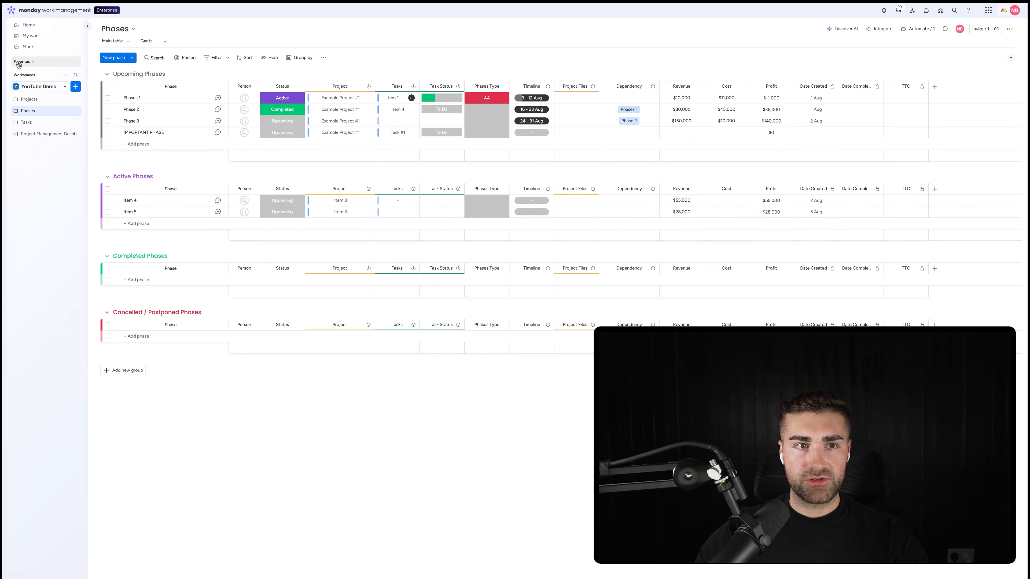
# Rename Item 3 in the Projects board's New Projects group as Example Project #2.
pyautogui.click(28, 99)
pyautogui.click(129, 98)
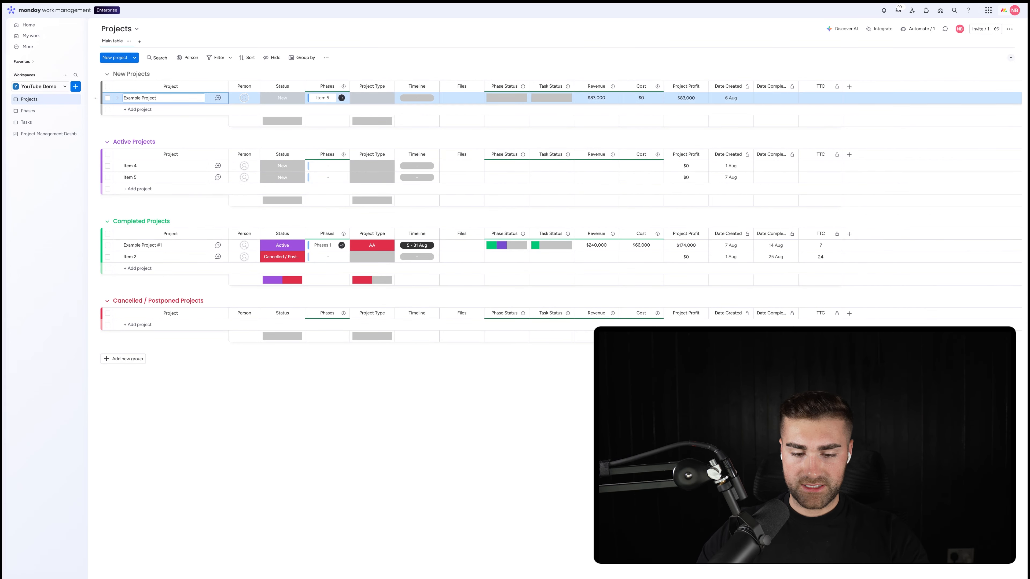
pyautogui.write('Example Project #2')
pyautogui.press('Return')
pyautogui.click(578, 70)
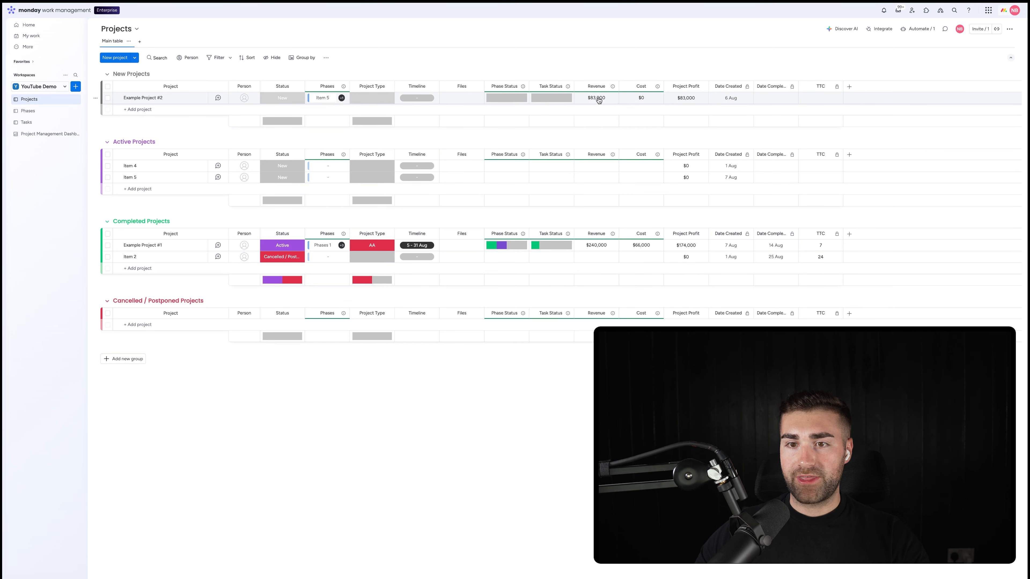
# Delete Item 2, Item 4 and Item 5 from the Projects board.
pyautogui.click(108, 256)
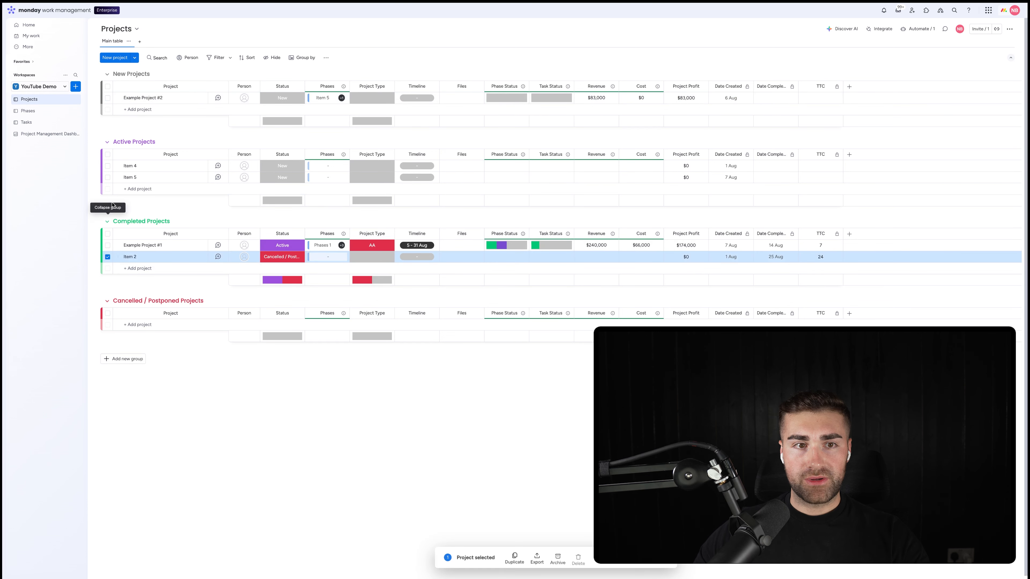
pyautogui.click(107, 166)
pyautogui.click(107, 177)
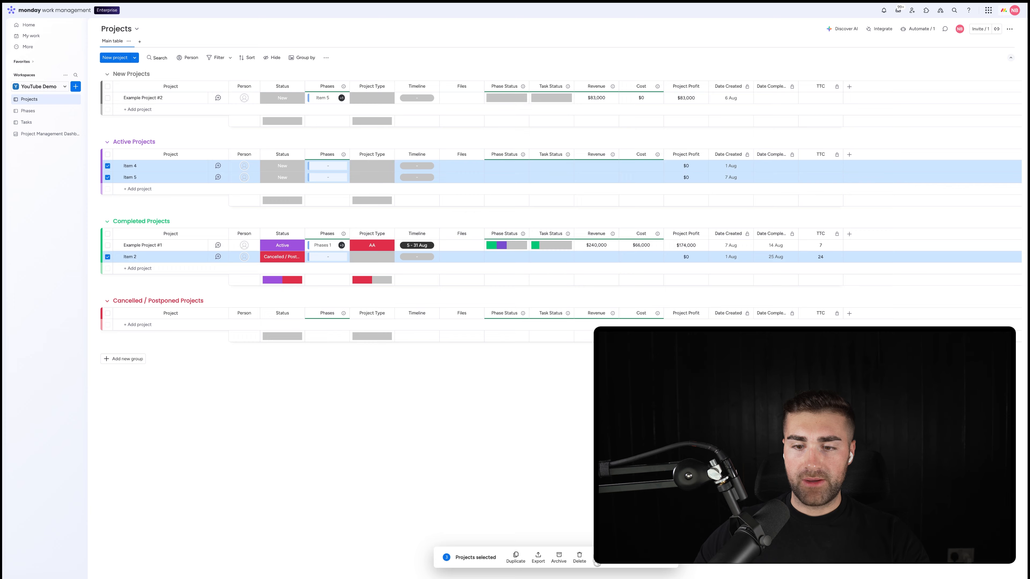
pyautogui.click(579, 558)
pyautogui.click(570, 316)
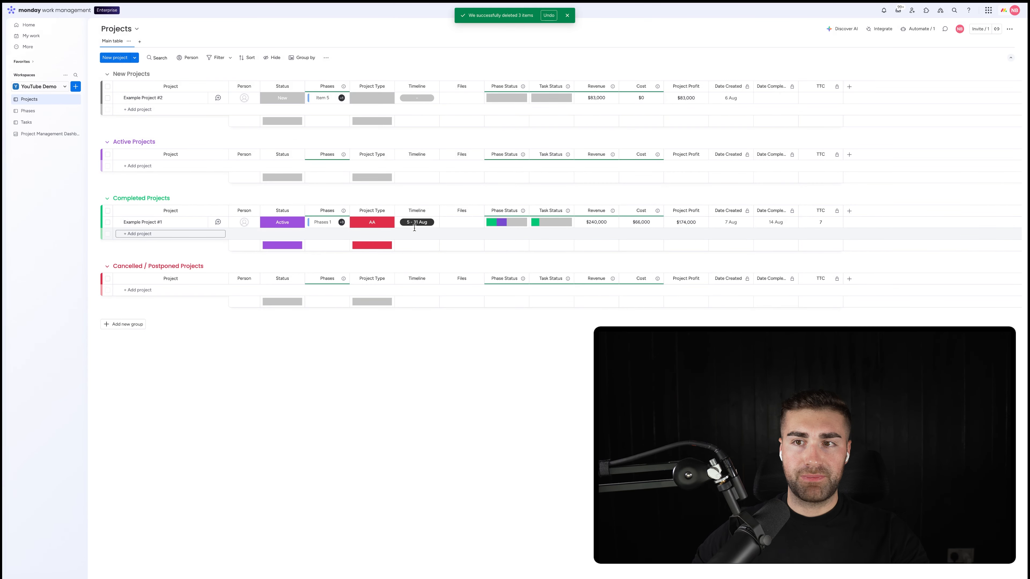
pyautogui.click(567, 15)
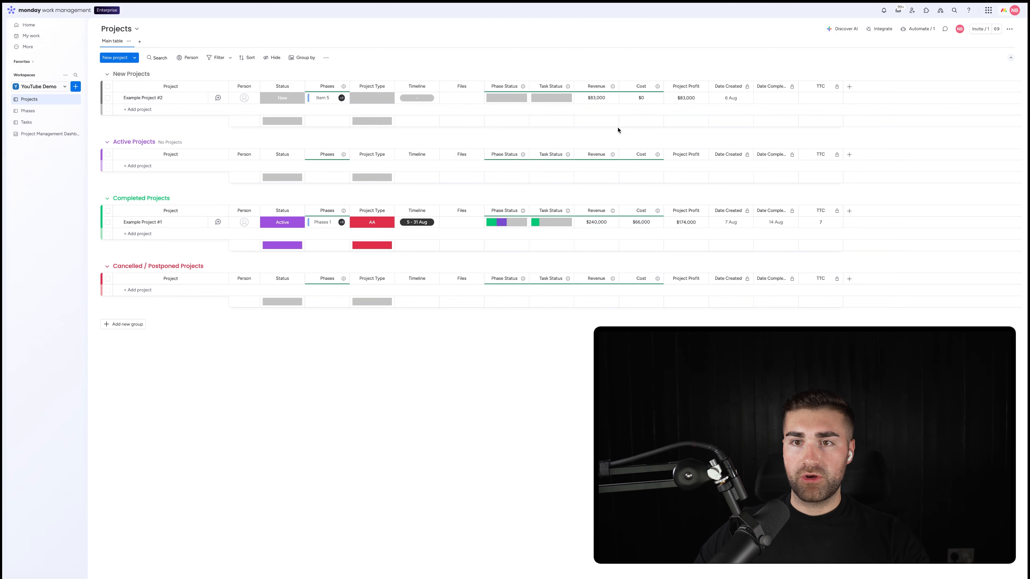
# Add a third Numbers widget to the Project Management Dashboard and name it Avg. Revenue Per Project.
pyautogui.click(64, 134)
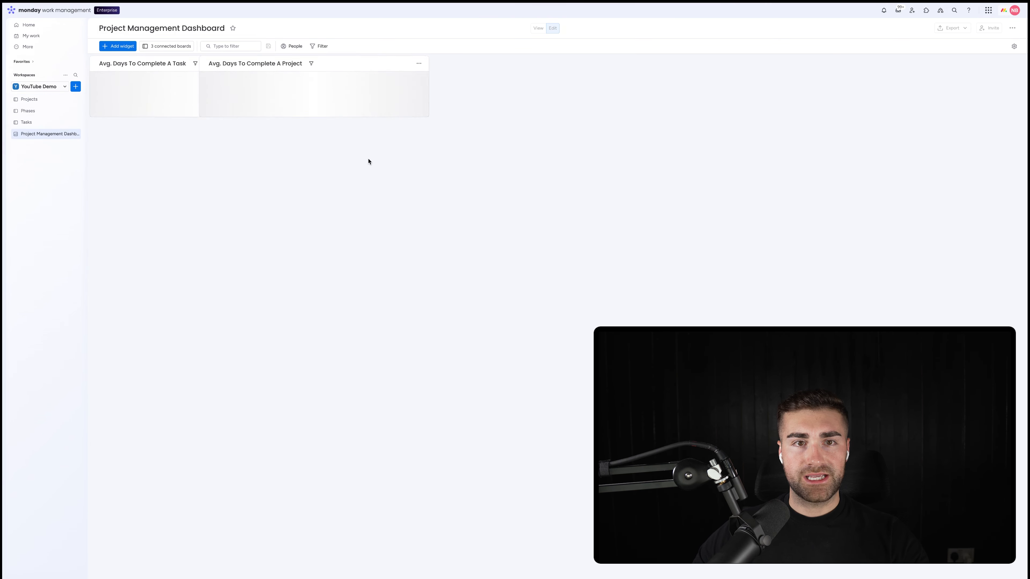
pyautogui.click(118, 46)
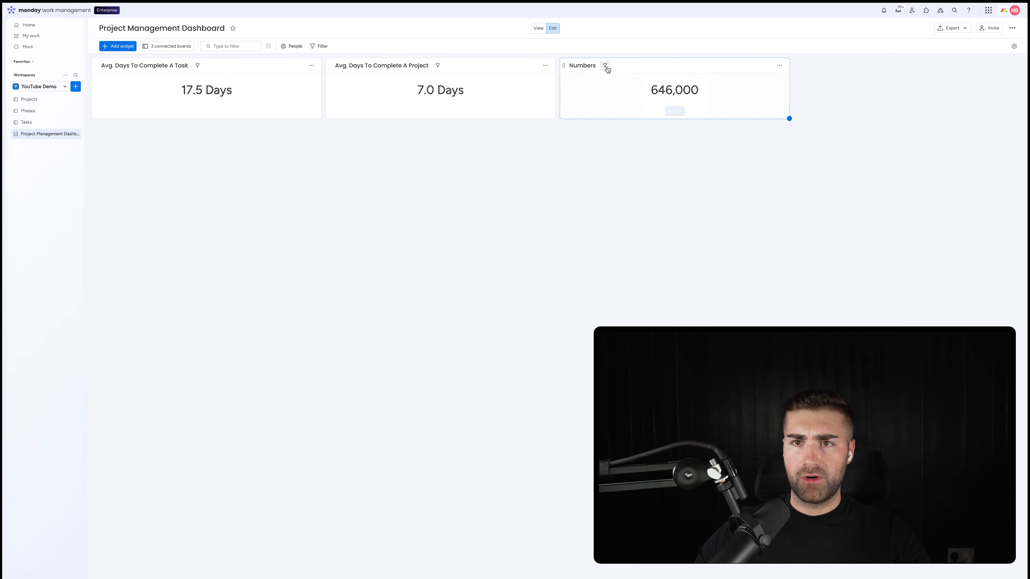
pyautogui.click(582, 66)
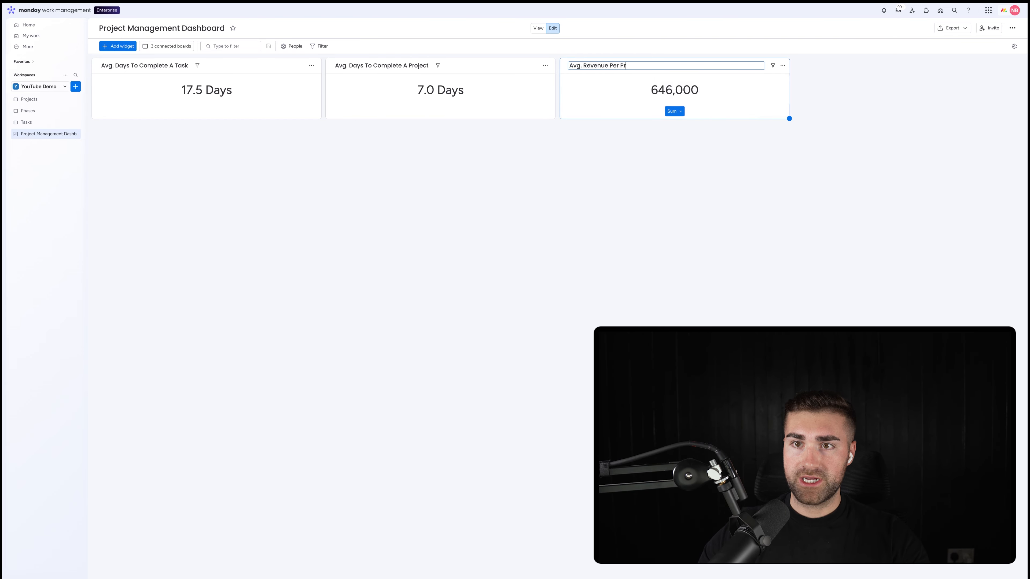
pyautogui.press('Return')
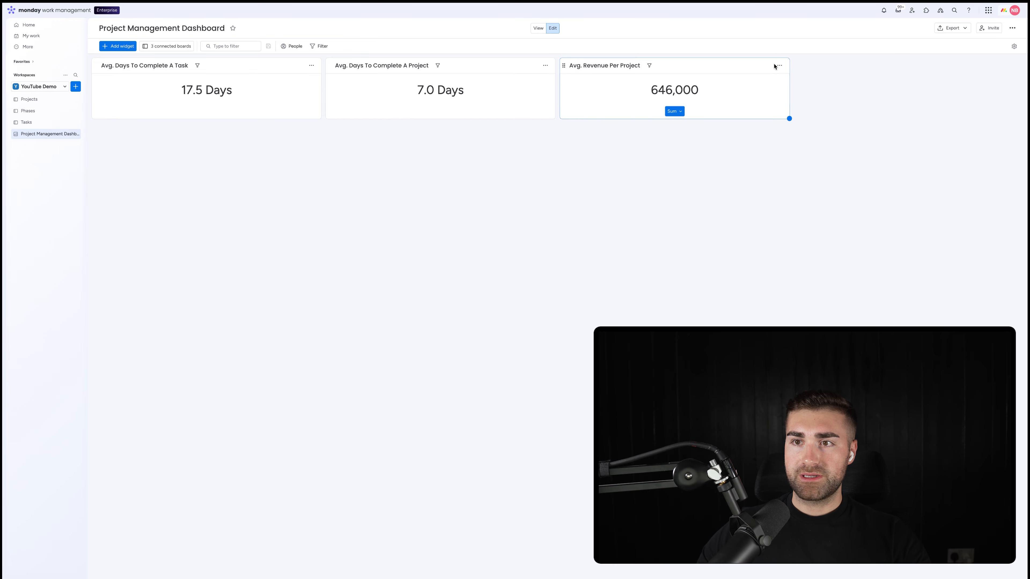
# Limit the revenue widget to the Projects board by excluding Phases and Tasks, keeping all project groups included.
pyautogui.click(779, 66)
pyautogui.click(785, 94)
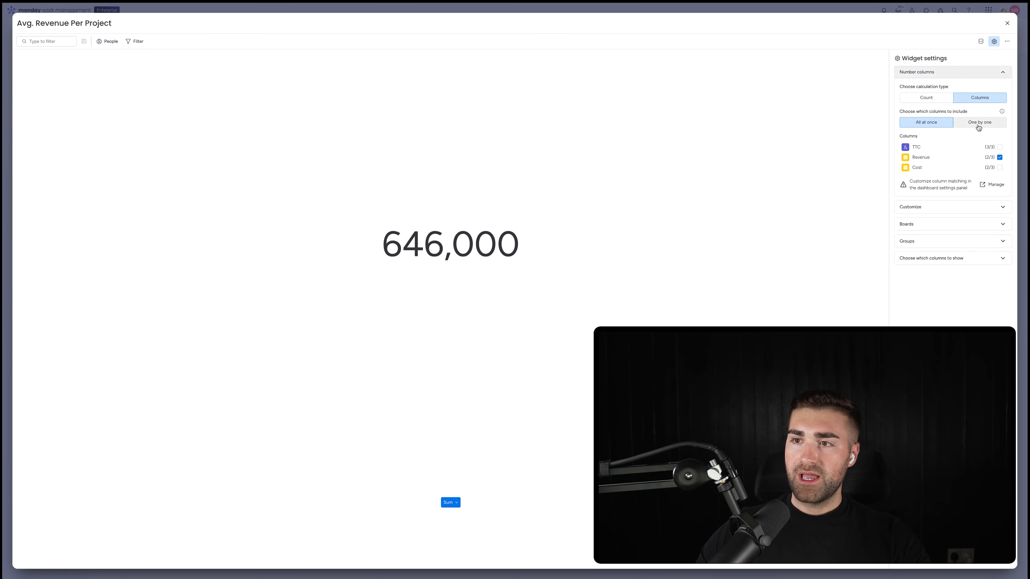
pyautogui.click(914, 226)
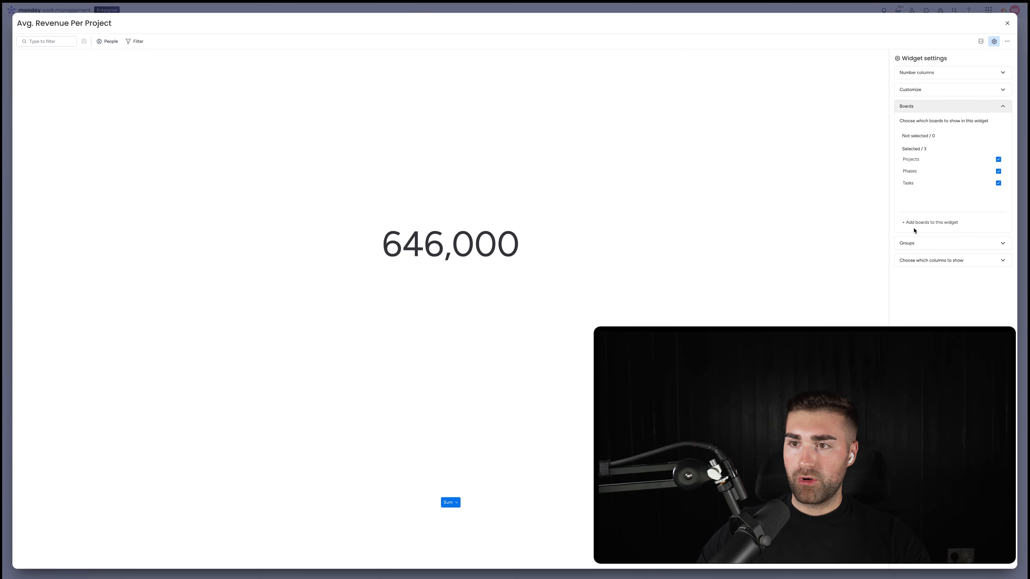
pyautogui.click(914, 173)
pyautogui.click(915, 184)
pyautogui.click(925, 244)
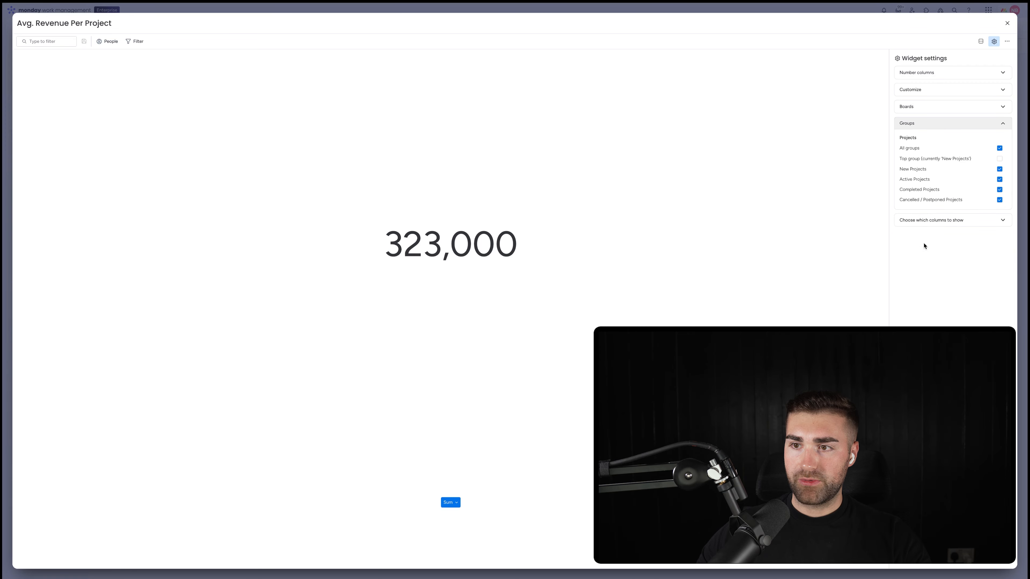
pyautogui.click(927, 123)
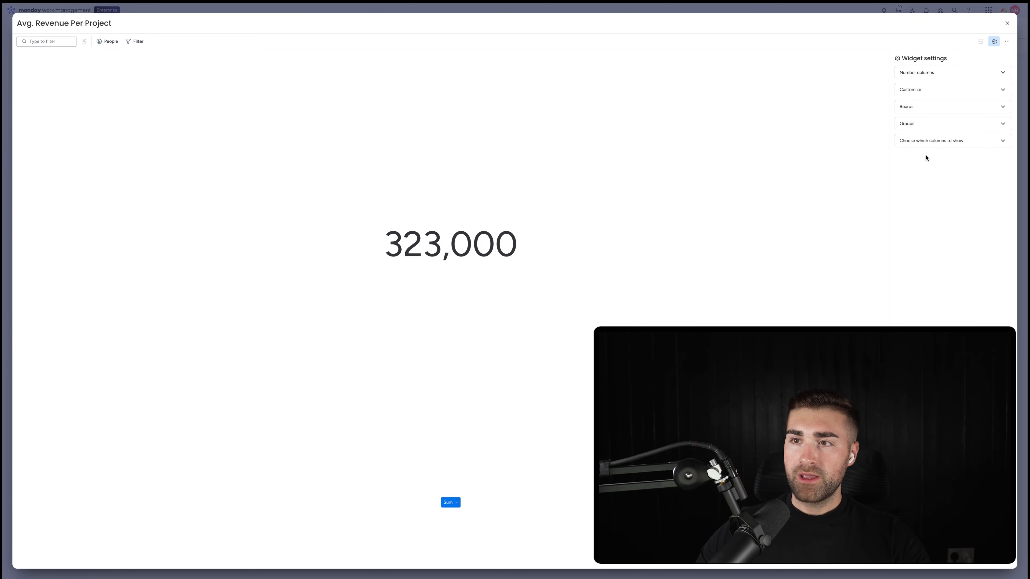
# Set the revenue widget's number columns to be chosen one by one and select the Projects Revenue column.
pyautogui.click(917, 75)
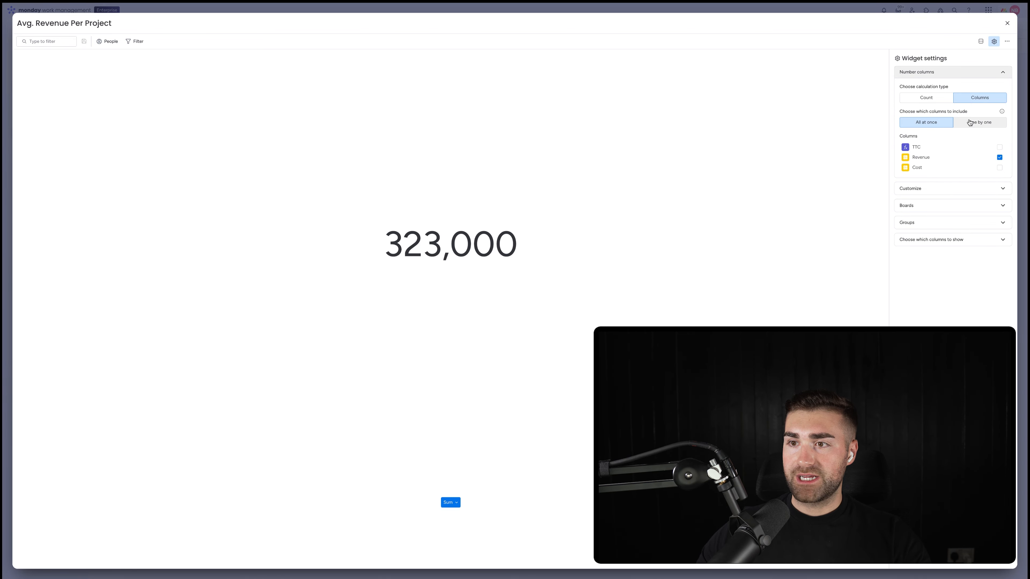
pyautogui.click(980, 122)
pyautogui.click(930, 154)
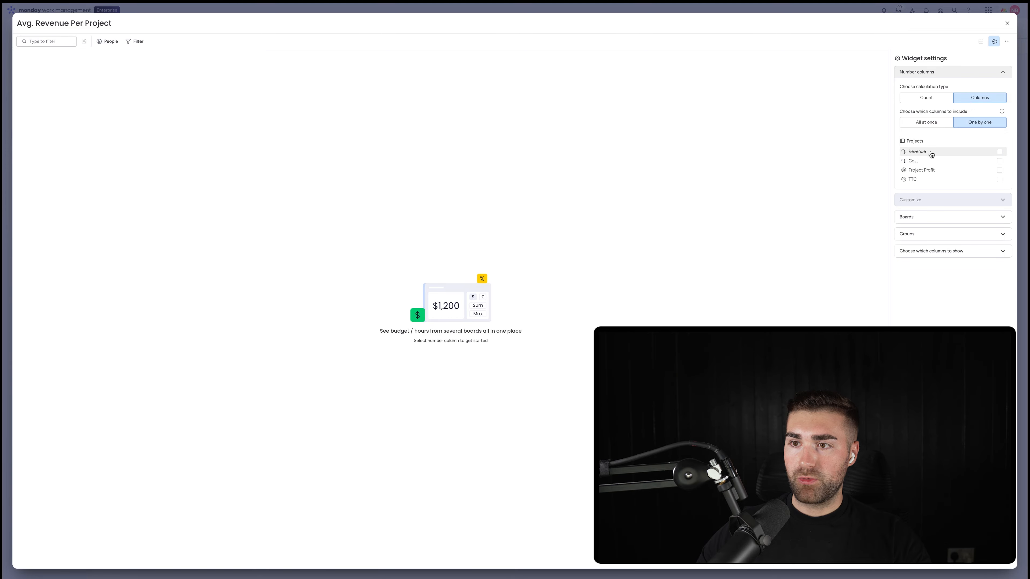
# Set the revenue widget's calculation to Average, its unit to $ and its manual decimal places to two, and close its settings.
pyautogui.click(917, 200)
pyautogui.click(926, 142)
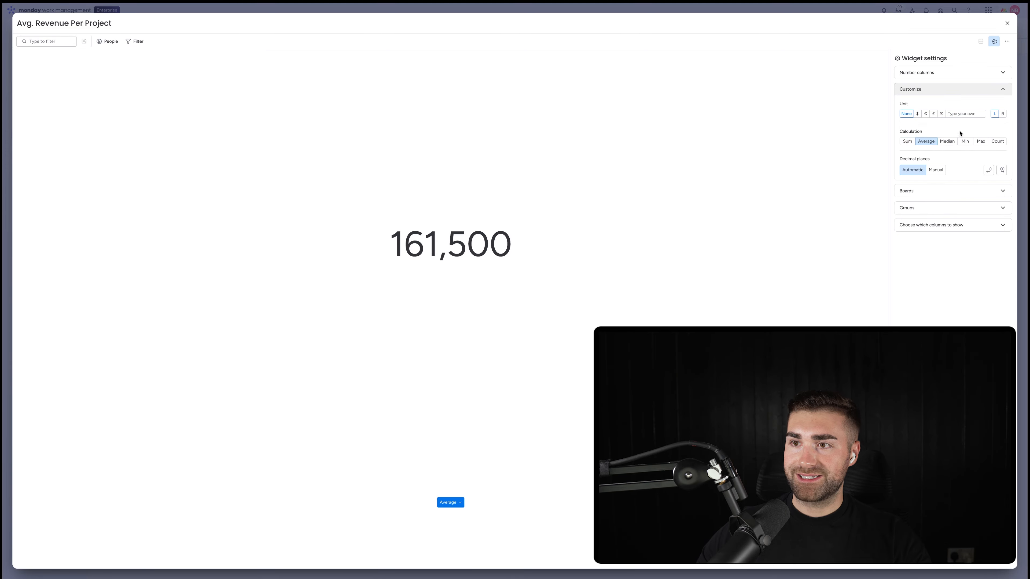
pyautogui.click(919, 114)
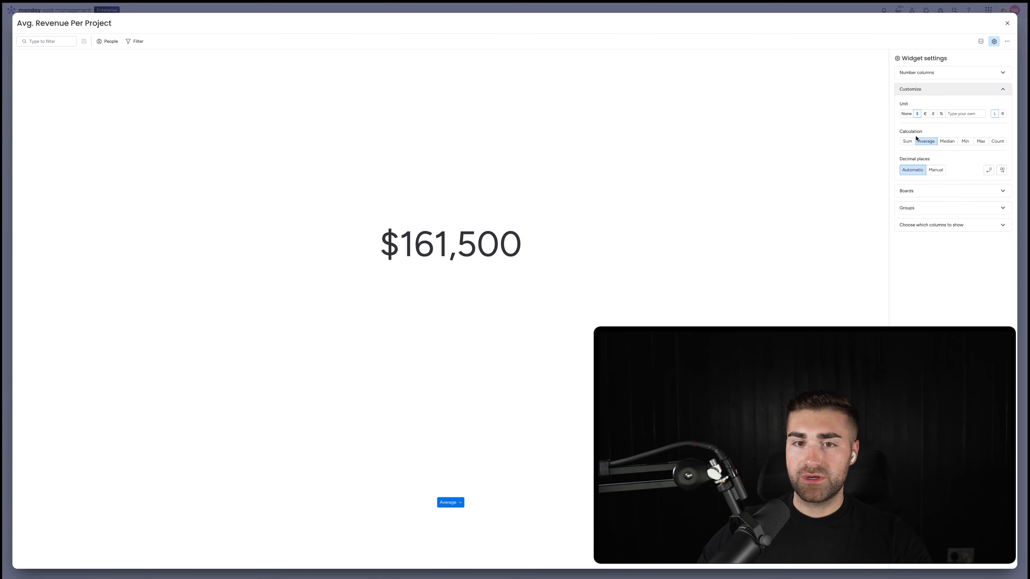
pyautogui.click(936, 170)
pyautogui.click(986, 169)
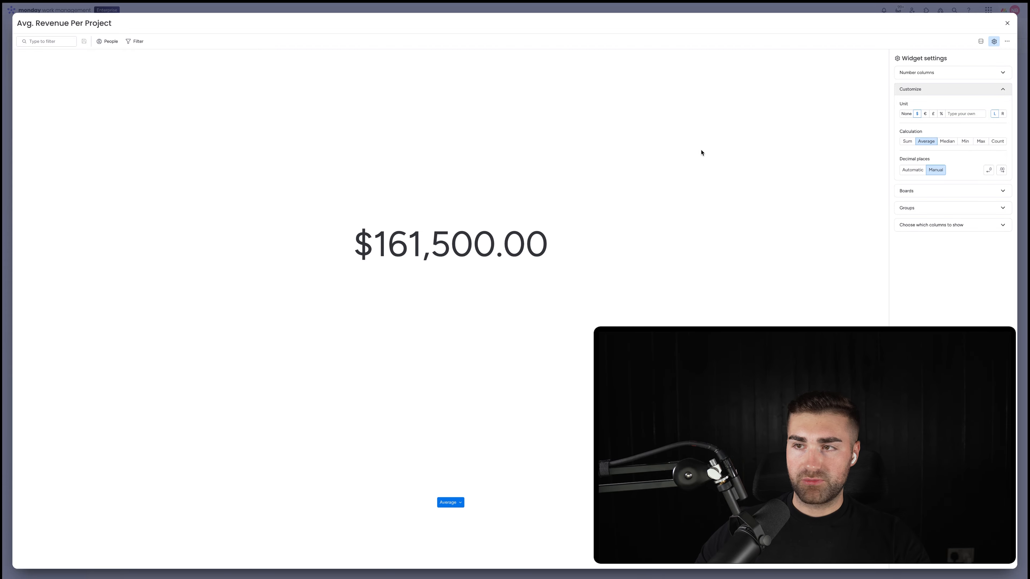
pyautogui.click(1007, 24)
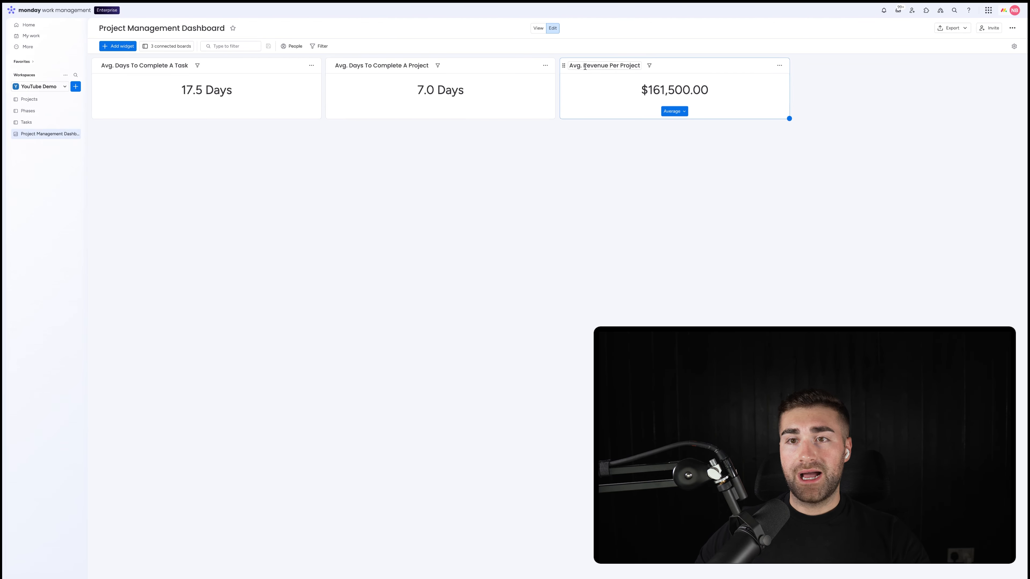
pyautogui.click(29, 99)
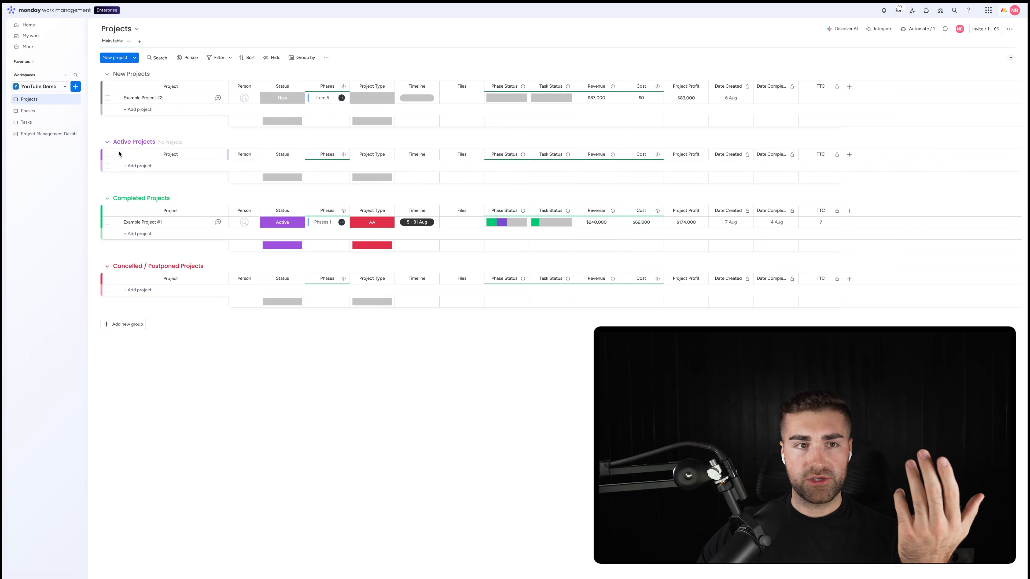
pyautogui.click(34, 133)
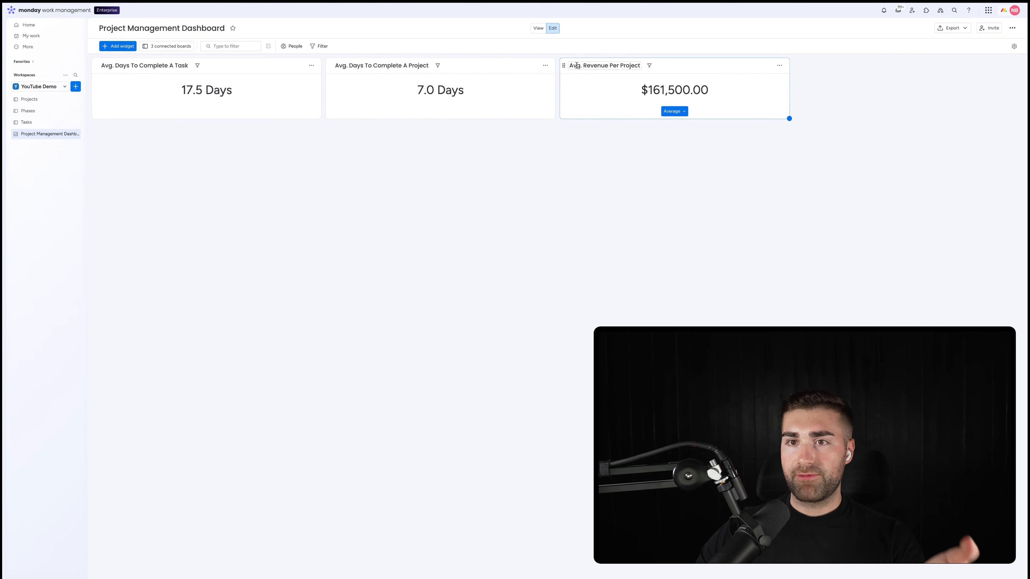
pyautogui.click(18, 105)
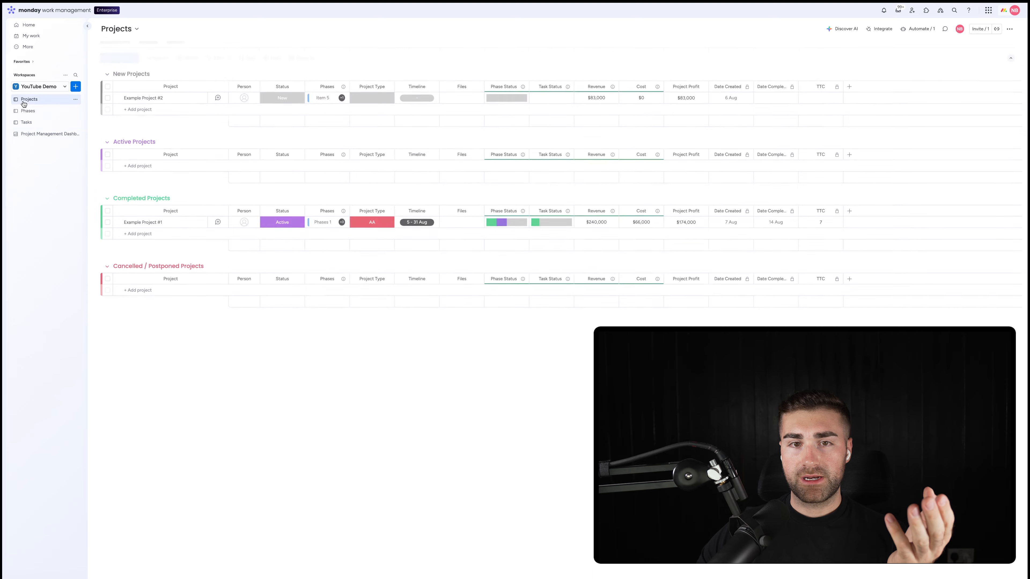
pyautogui.click(35, 133)
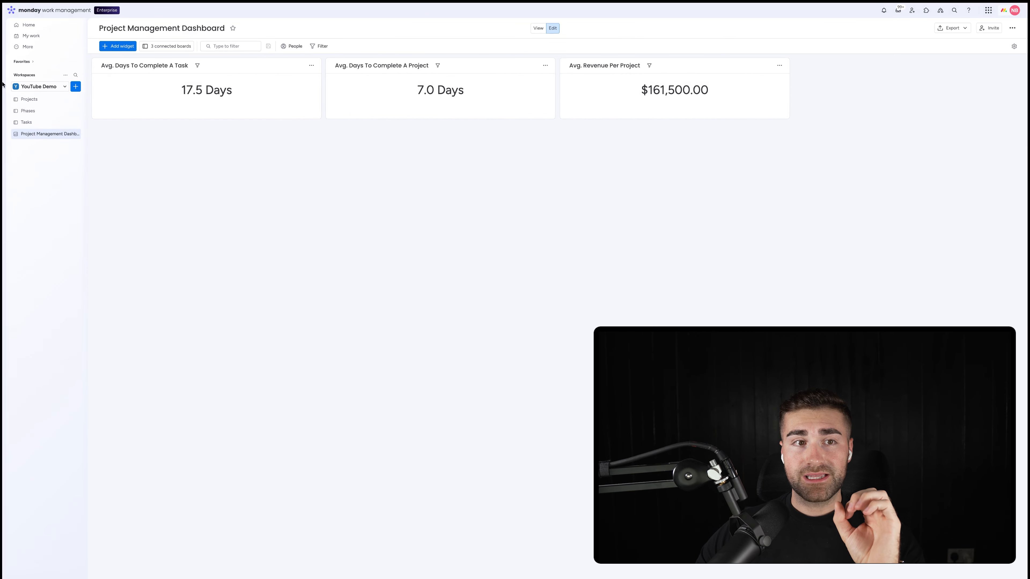
# On the Projects board, add a BB label to the Project Type column and assign it to Example Project #2.
pyautogui.click(29, 99)
pyautogui.click(373, 101)
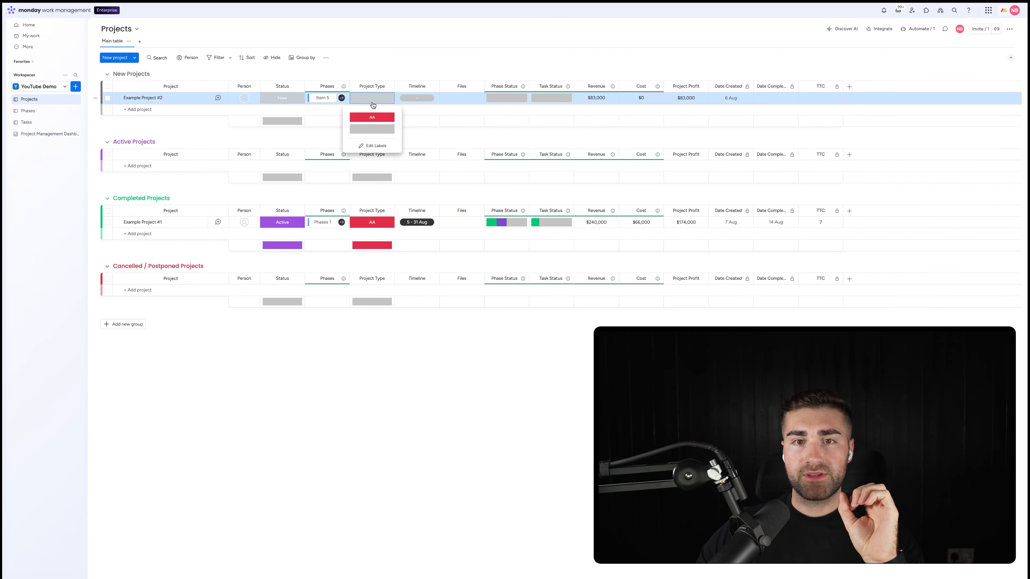
pyautogui.click(372, 146)
pyautogui.click(367, 147)
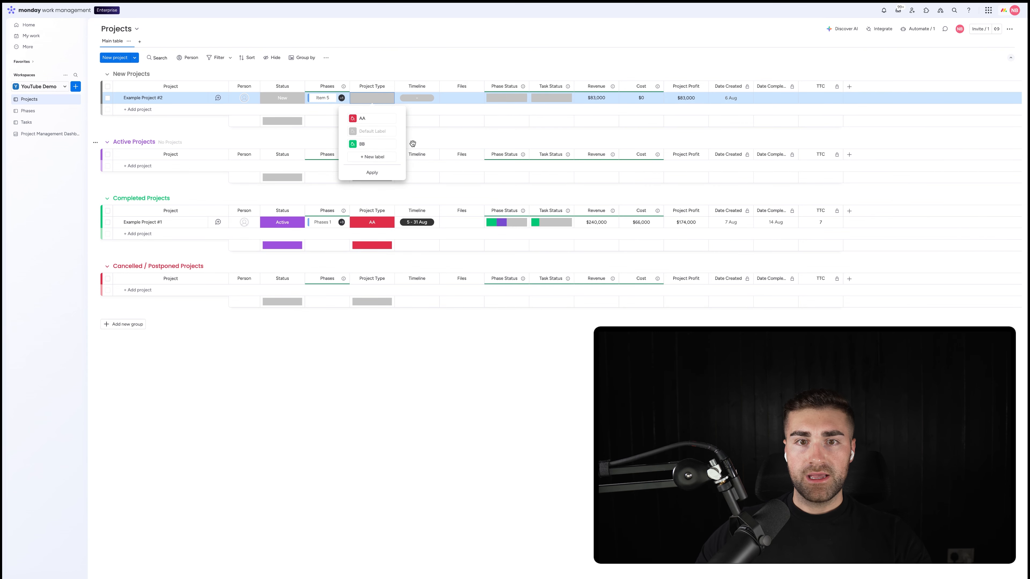
pyautogui.click(371, 171)
pyautogui.click(372, 144)
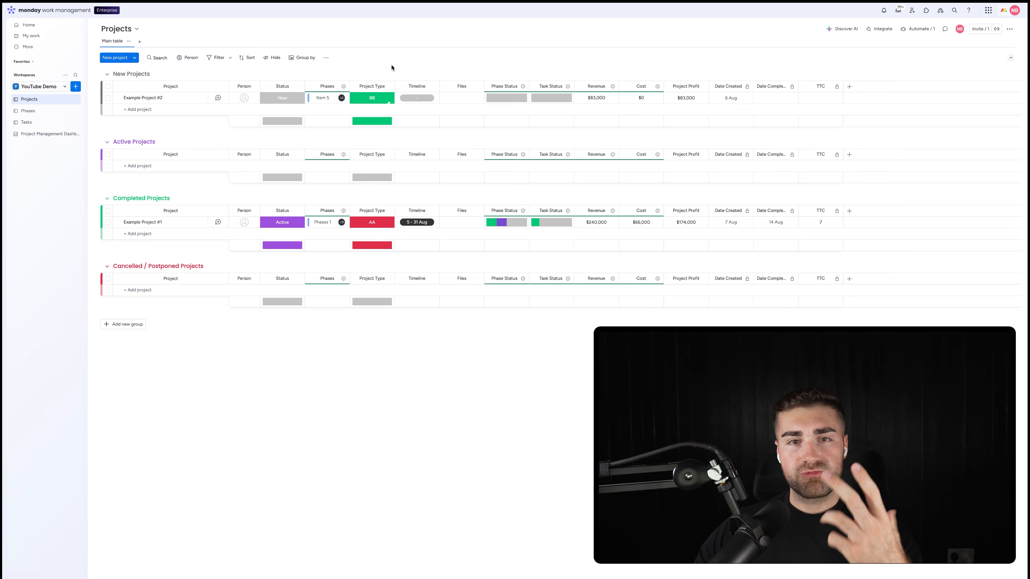
# Add a Chart widget to the Project Management Dashboard and name it Avg. Revenue Per Project Type.
pyautogui.click(27, 135)
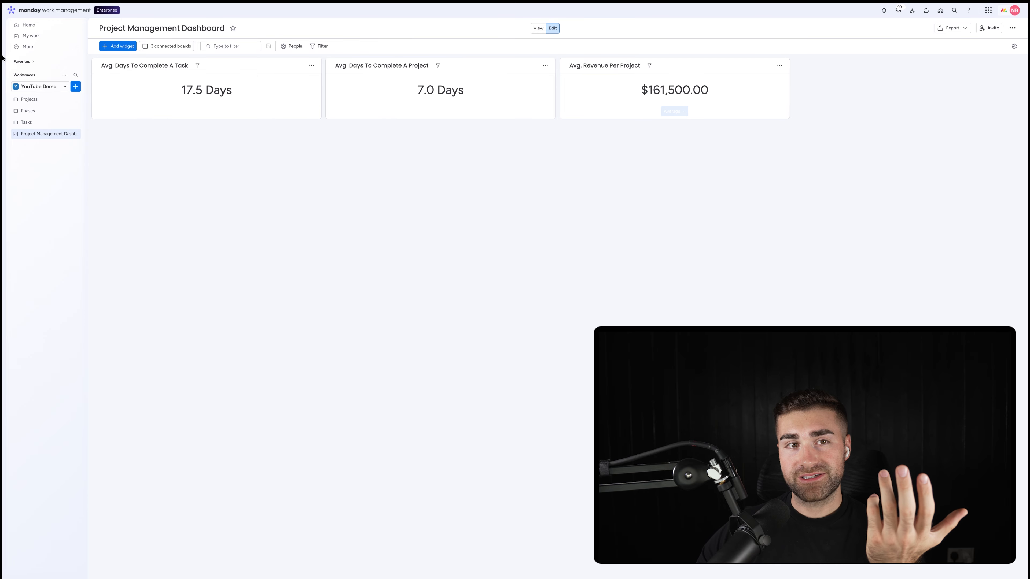
pyautogui.click(117, 45)
pyautogui.click(269, 94)
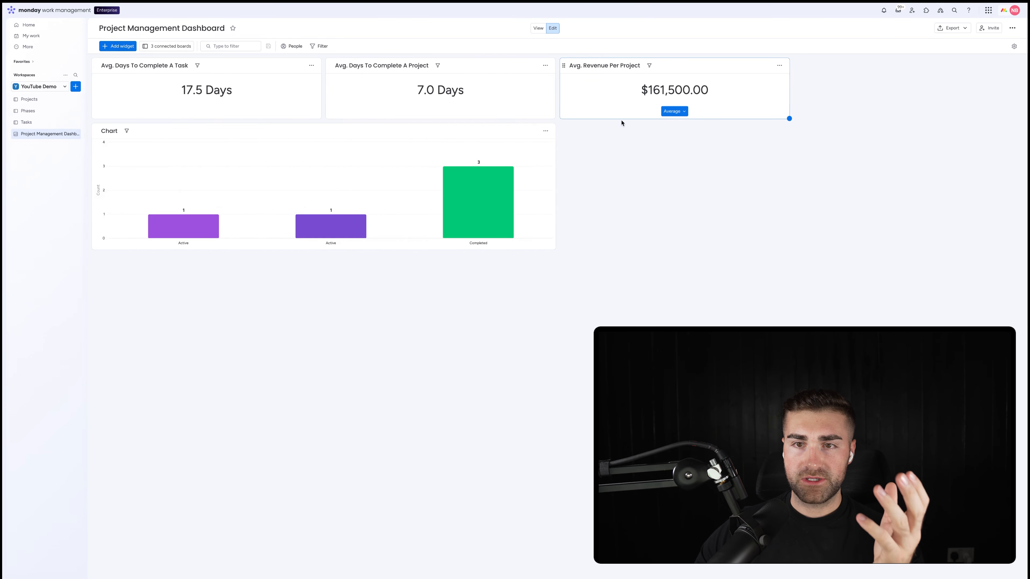
pyautogui.click(112, 131)
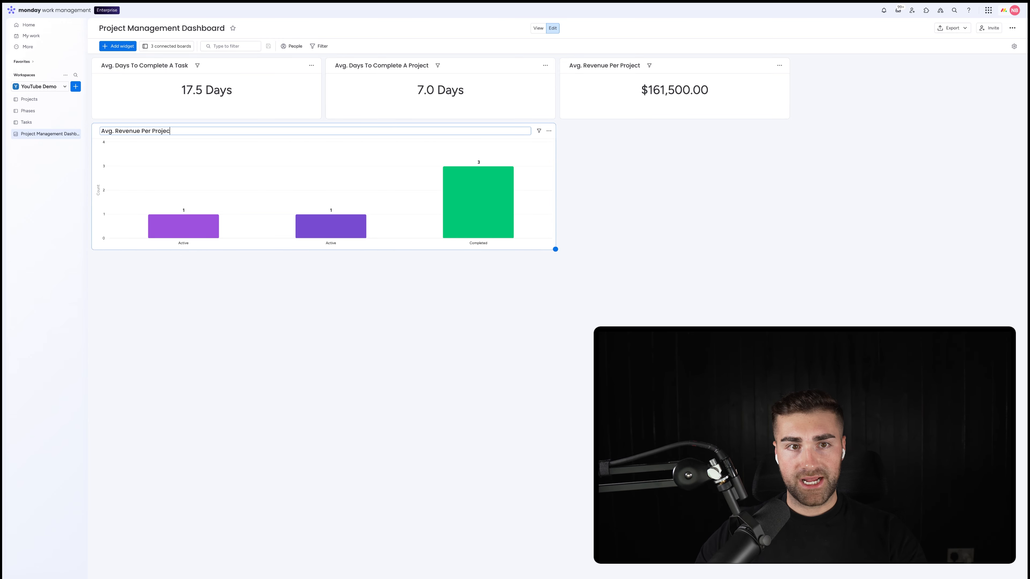
pyautogui.press('Return')
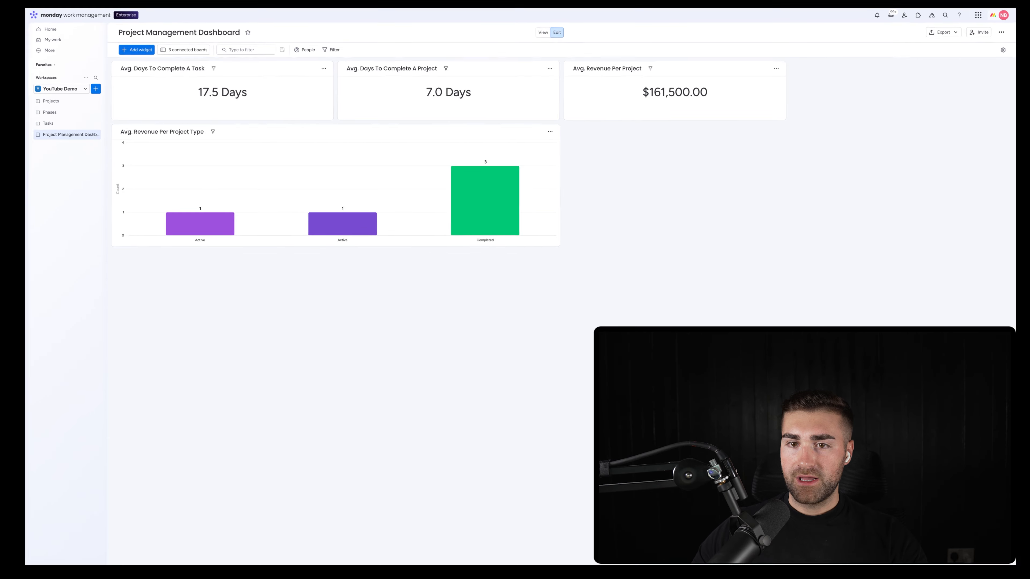
# Limit the Avg. Revenue Per Project Type chart to the Projects board by excluding Phases and Tasks, keeping all project groups included.
pyautogui.click(545, 131)
pyautogui.click(560, 157)
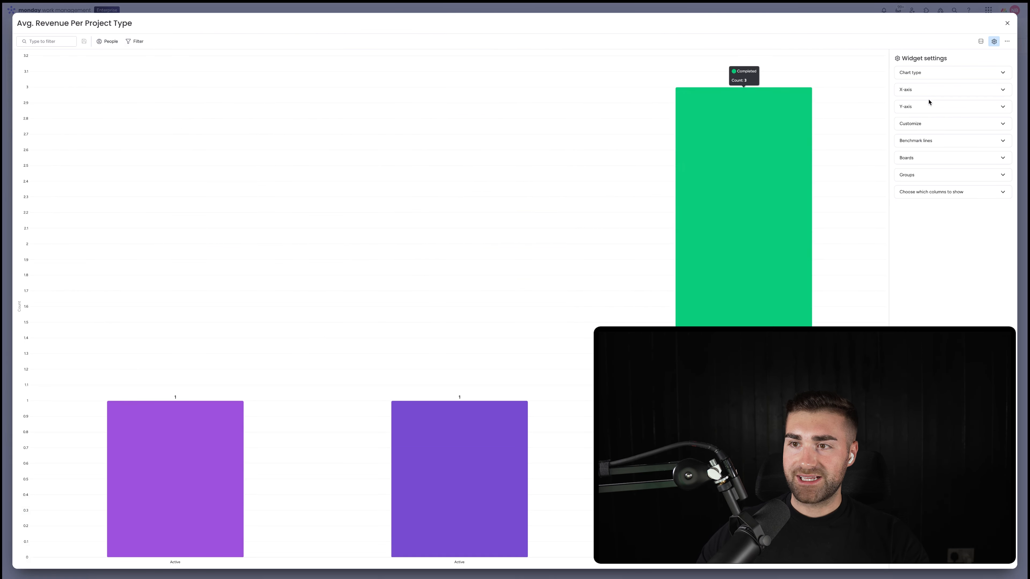
pyautogui.click(923, 158)
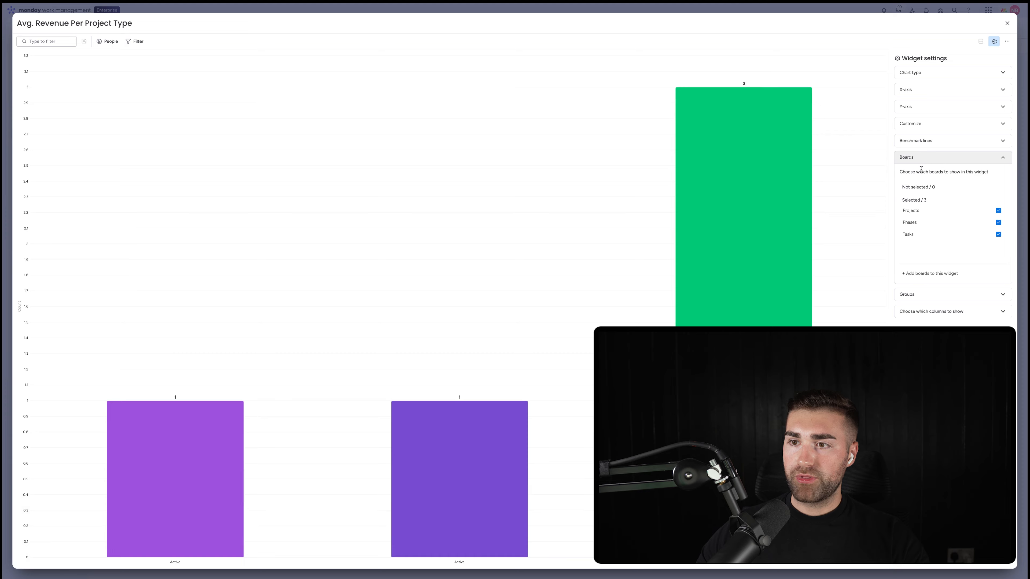
pyautogui.click(918, 234)
pyautogui.click(917, 224)
pyautogui.click(917, 233)
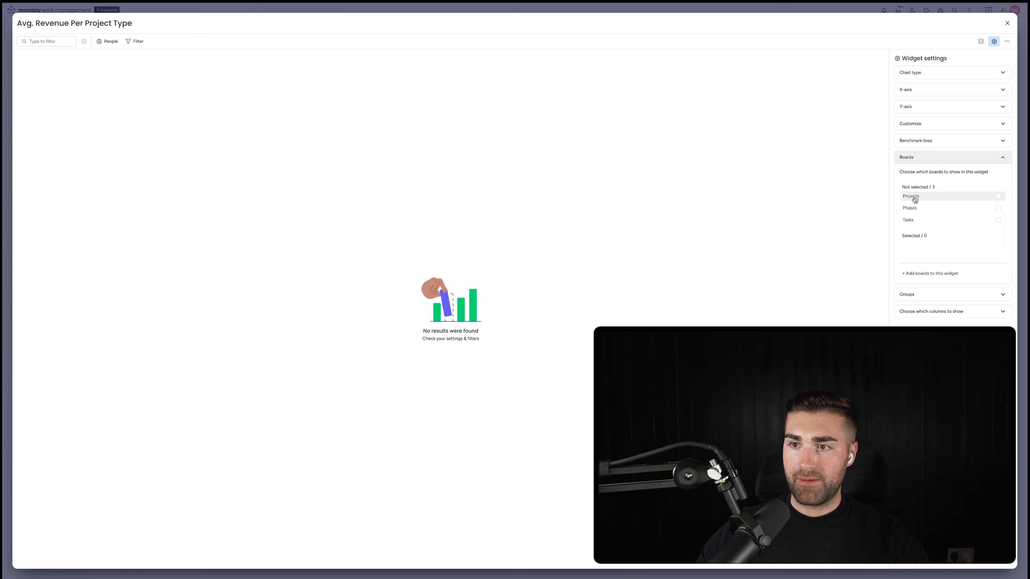
pyautogui.click(927, 296)
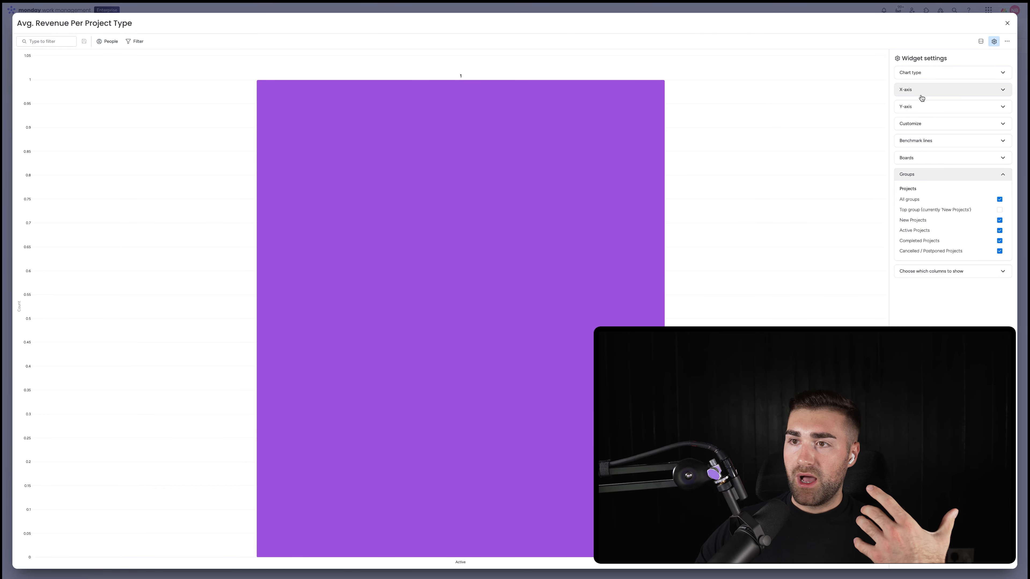
# Keep the bar chart type, choose the X-axis columns one by one and select Project Type for the Projects board.
pyautogui.click(922, 73)
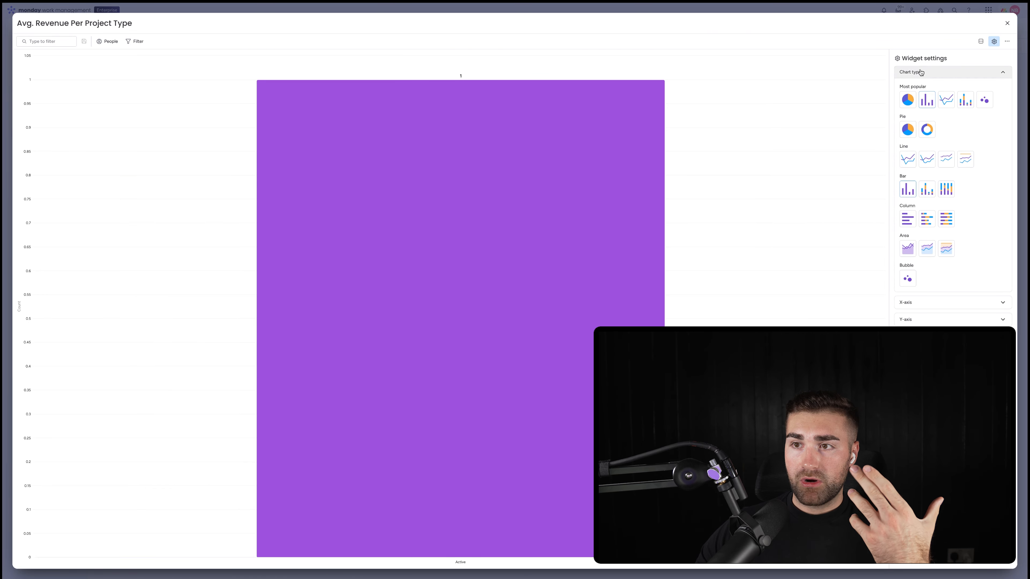
pyautogui.click(921, 73)
pyautogui.click(922, 88)
pyautogui.click(977, 106)
pyautogui.click(932, 130)
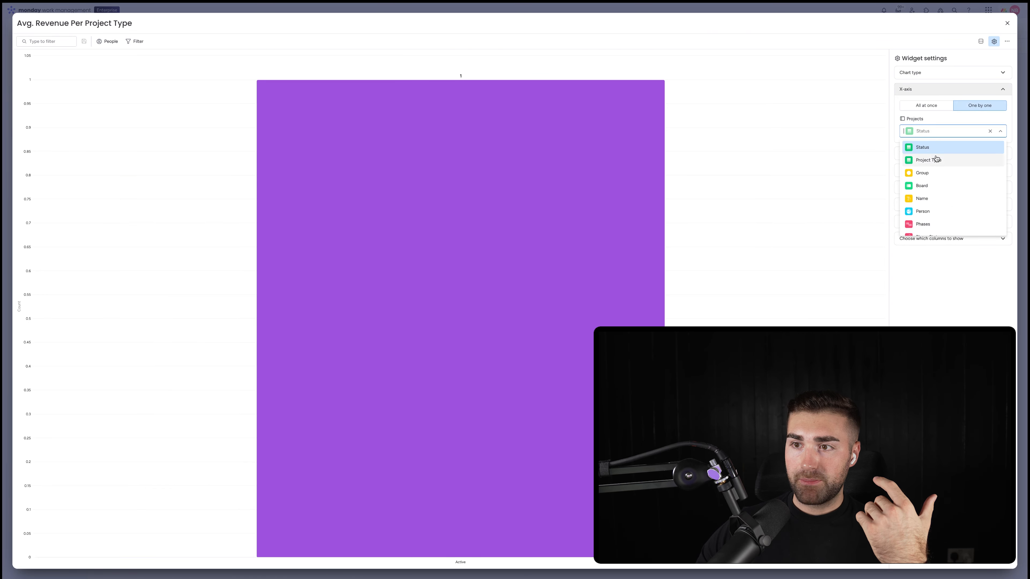
pyautogui.click(936, 160)
# Set the chart's Y-axis to the Revenue column instead of Count items with the Average calculation, and close the widget settings.
pyautogui.click(934, 158)
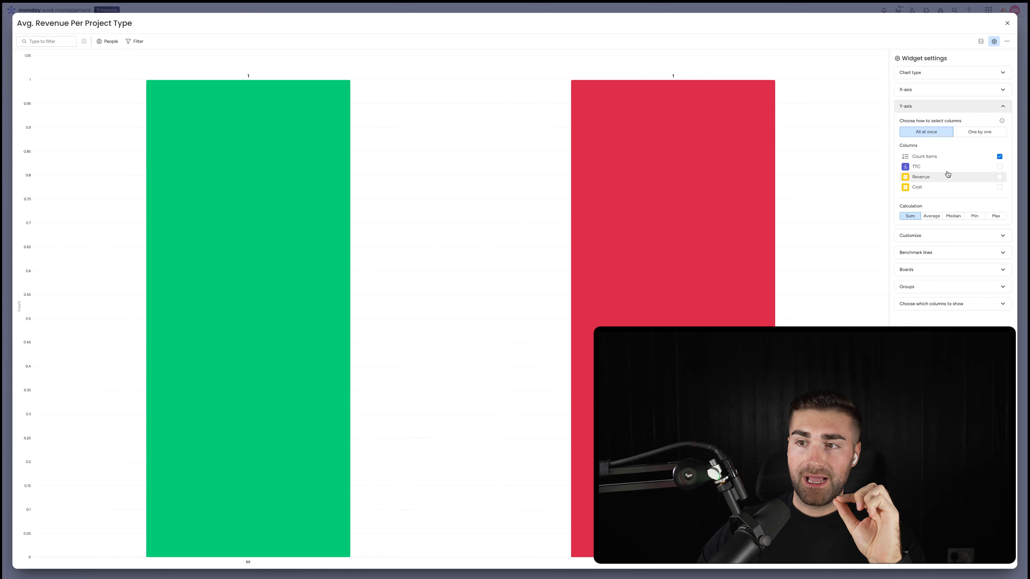
pyautogui.click(940, 157)
pyautogui.click(938, 177)
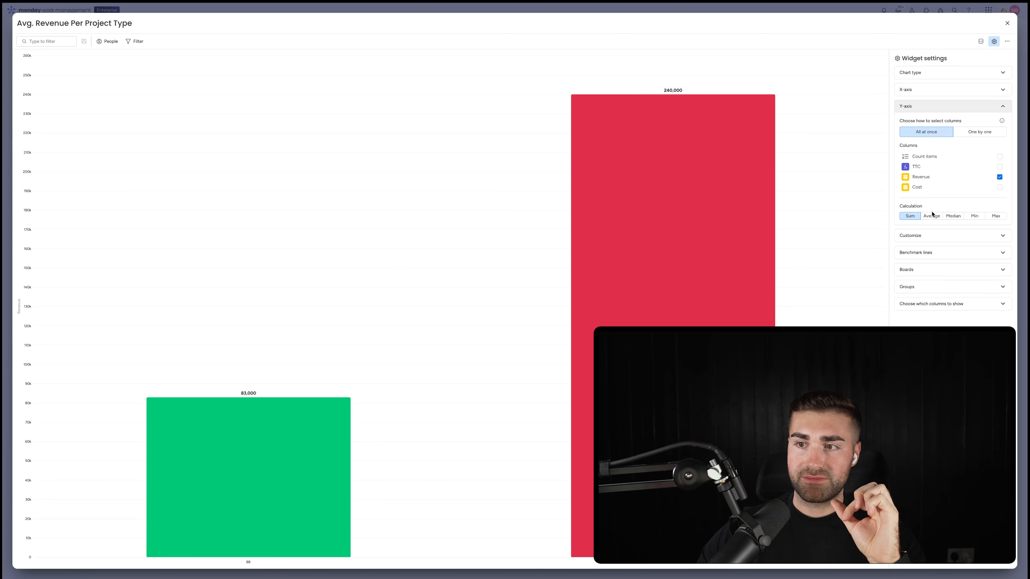
pyautogui.click(928, 237)
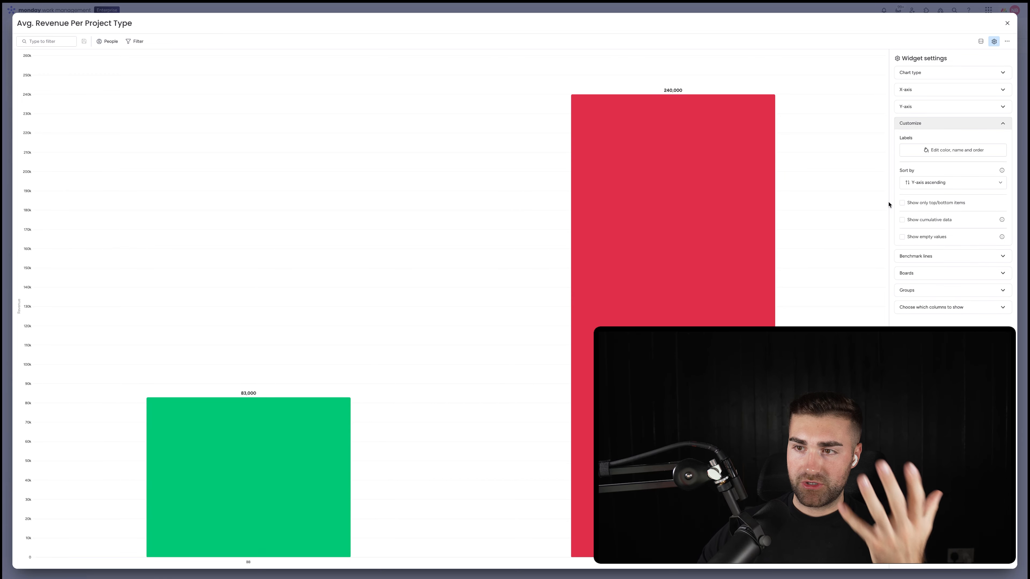
pyautogui.click(924, 256)
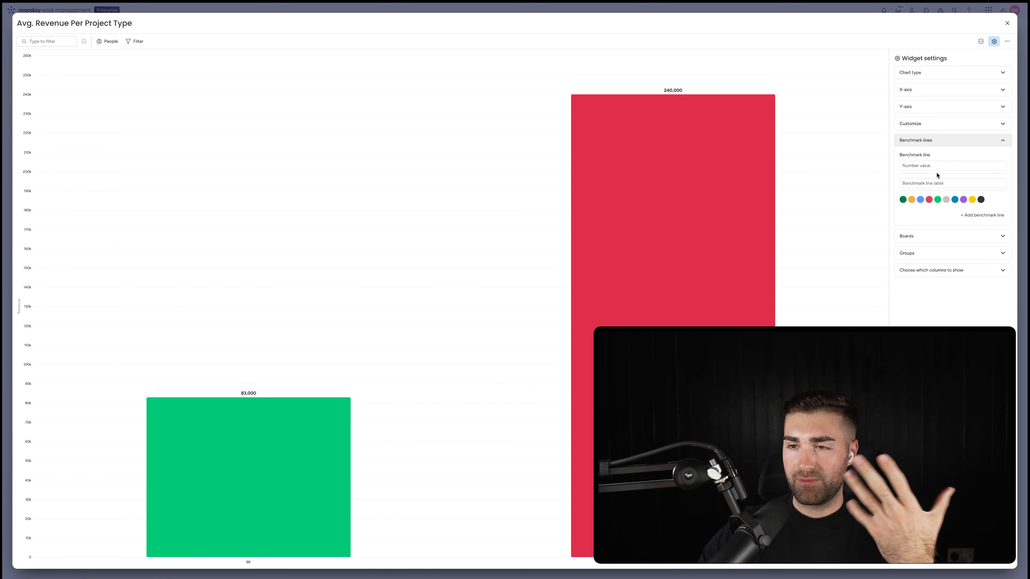
pyautogui.click(1007, 24)
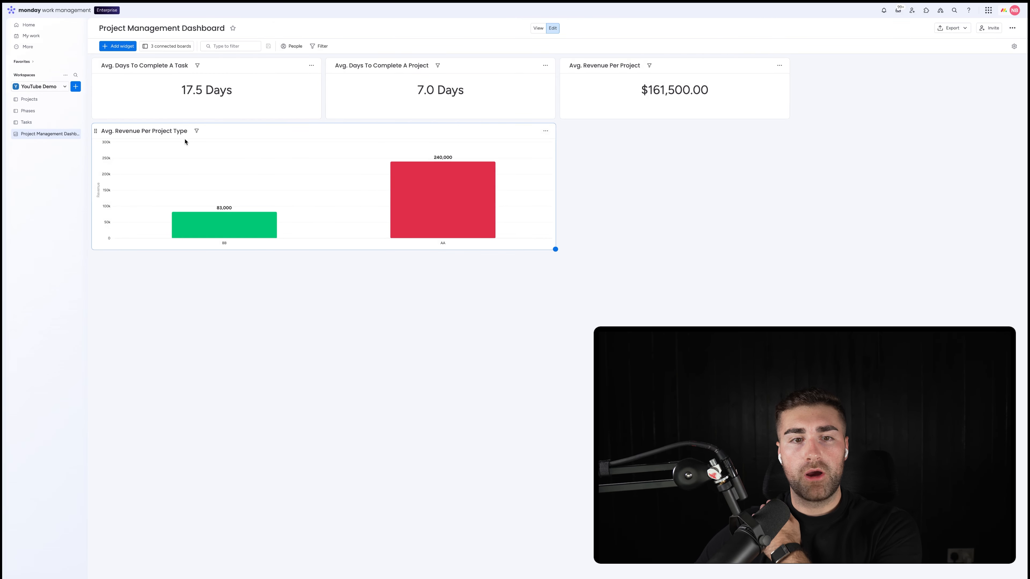
# Change the Project Type of Example Project #2 to AA on the Projects board and check the revenue chart on the dashboard.
pyautogui.moveTo(197, 225)
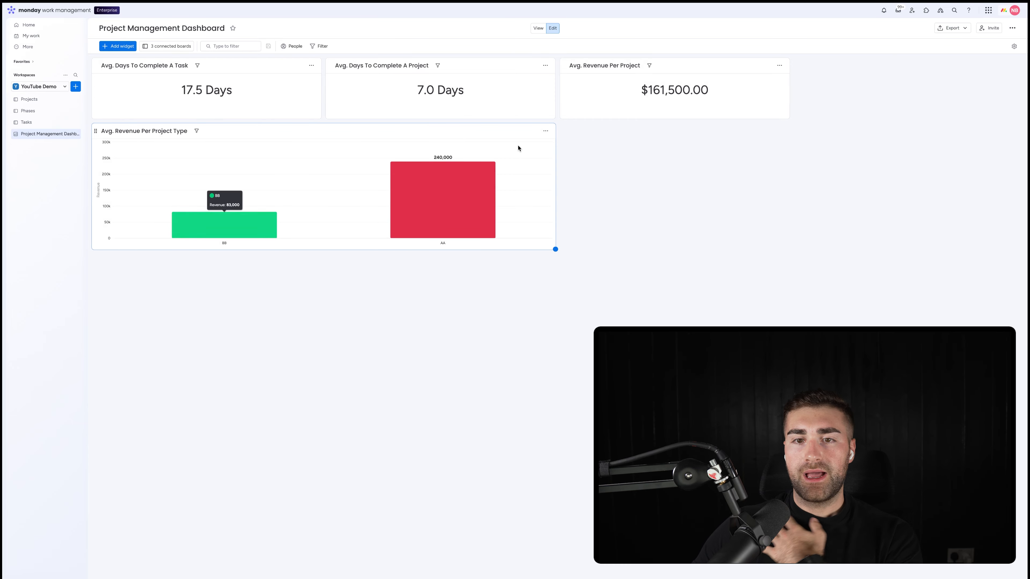
pyautogui.moveTo(431, 196)
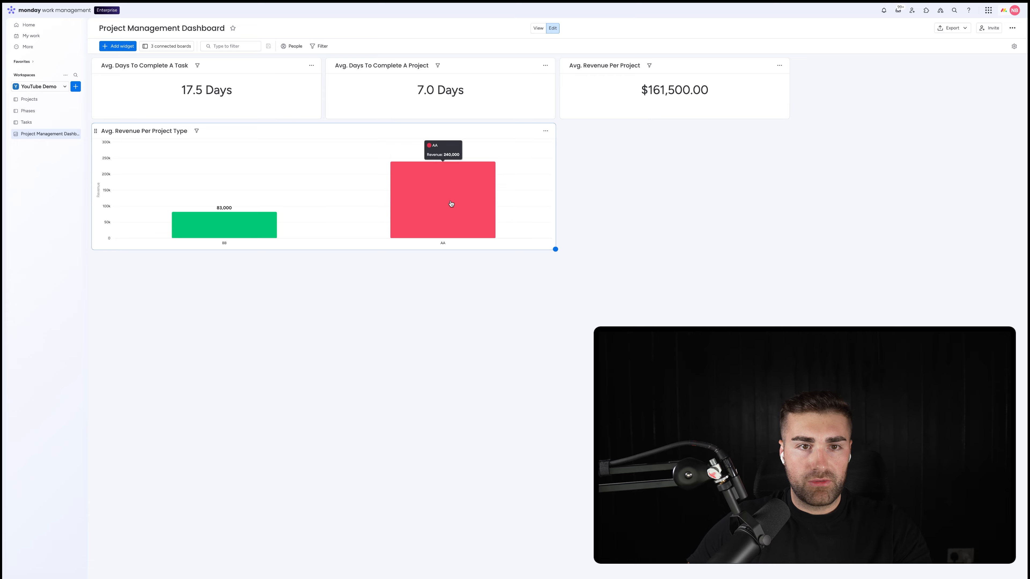
pyautogui.click(32, 99)
pyautogui.click(371, 98)
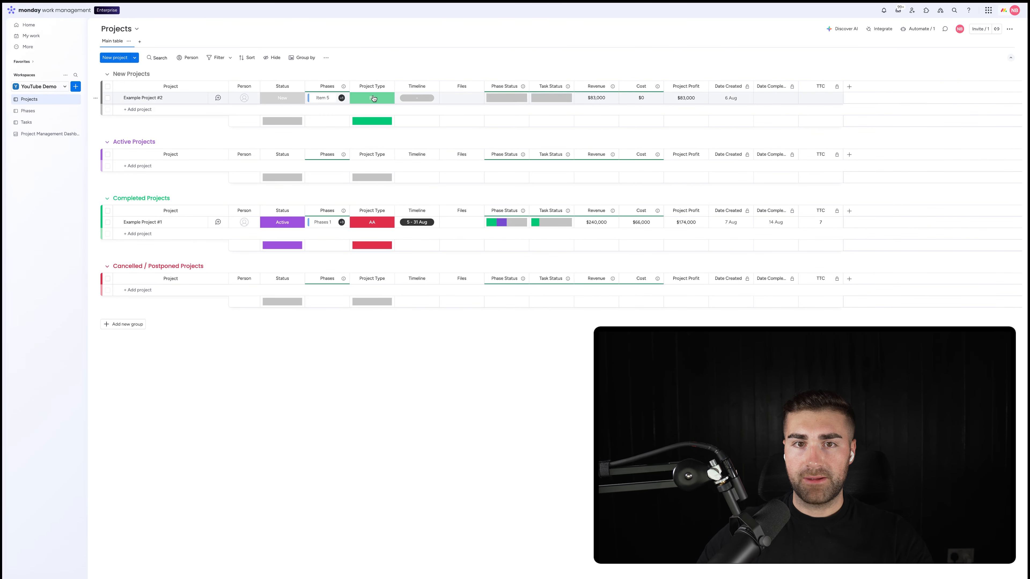
pyautogui.click(373, 119)
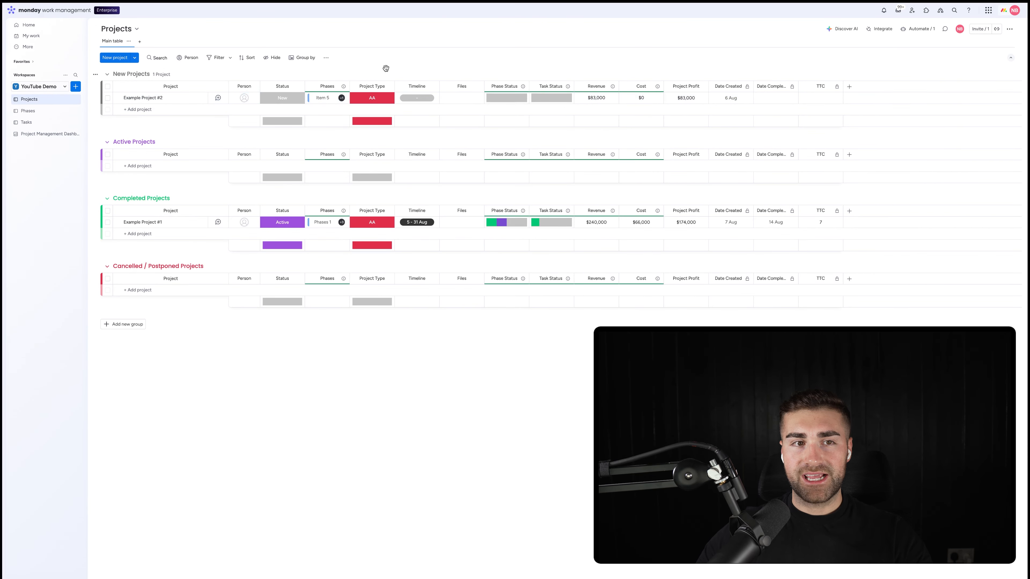
pyautogui.click(20, 135)
pyautogui.moveTo(321, 158)
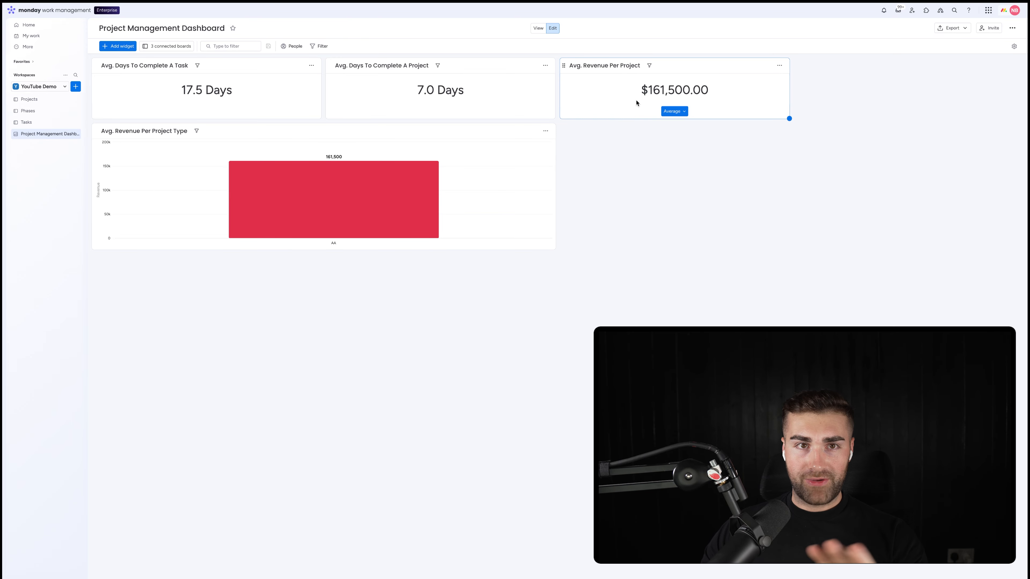
# On the Phases board, set the Cost of Item 4 to $22,000 and of Item 5 to $15,000.
pyautogui.click(29, 100)
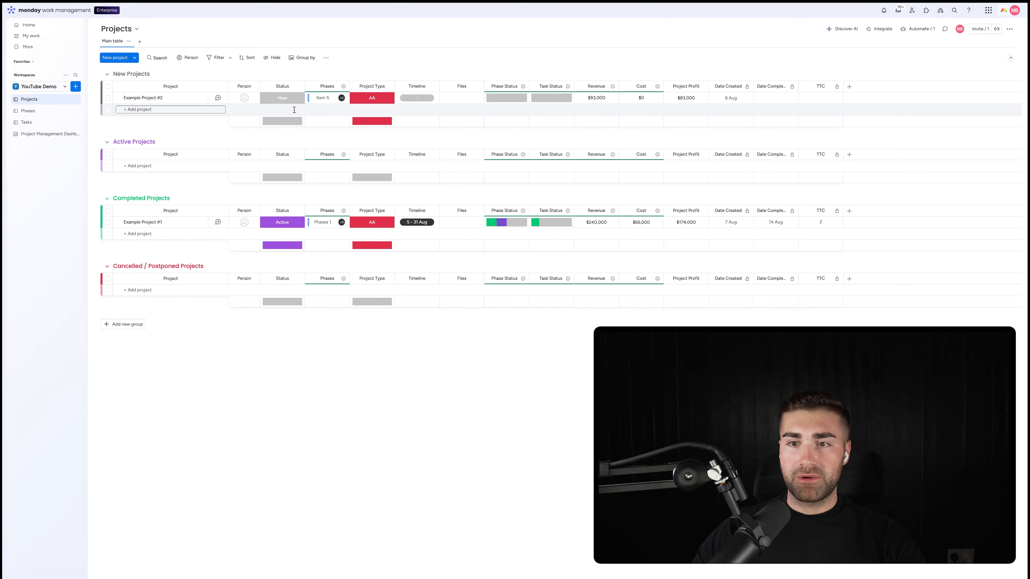
pyautogui.click(33, 111)
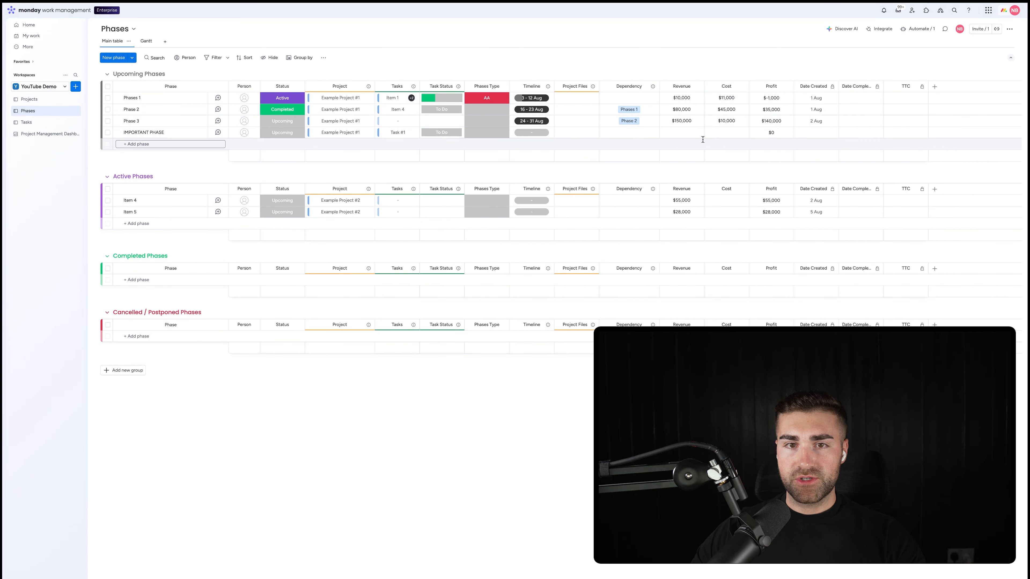
pyautogui.click(714, 199)
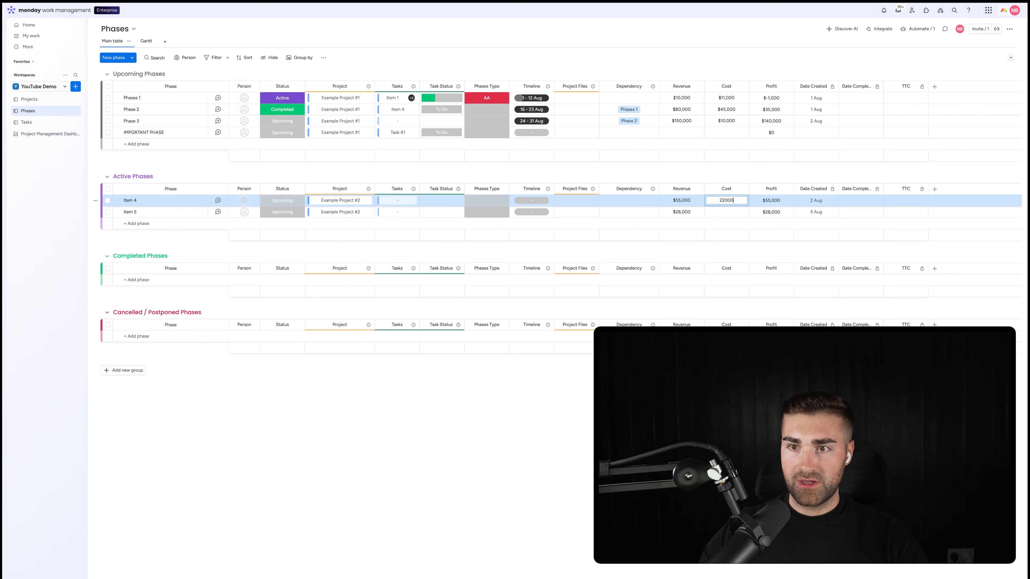
pyautogui.click(726, 212)
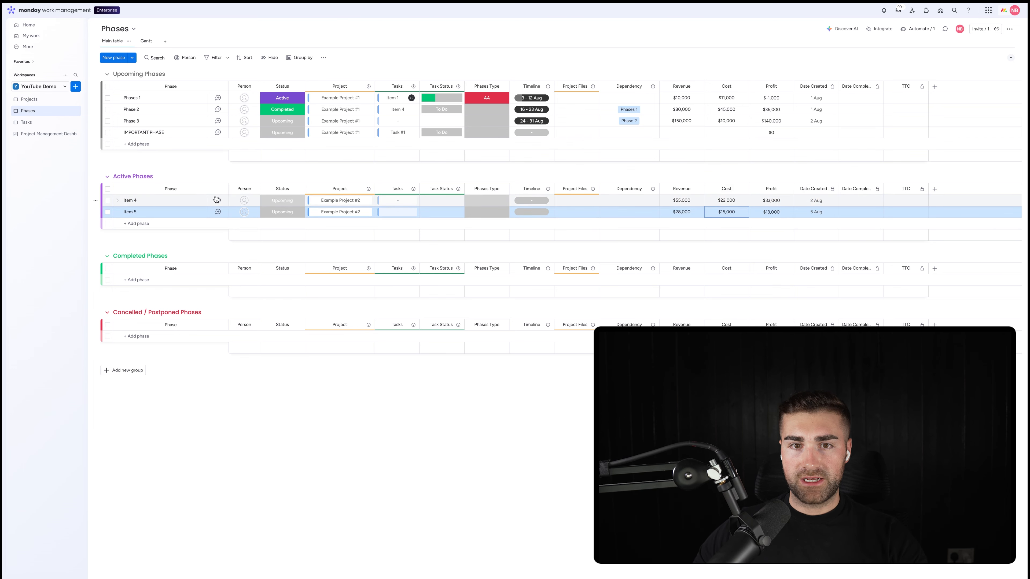
# Rename the active phases Item 4 and Item 5 as Phase 1 and Phase 2.
pyautogui.click(131, 202)
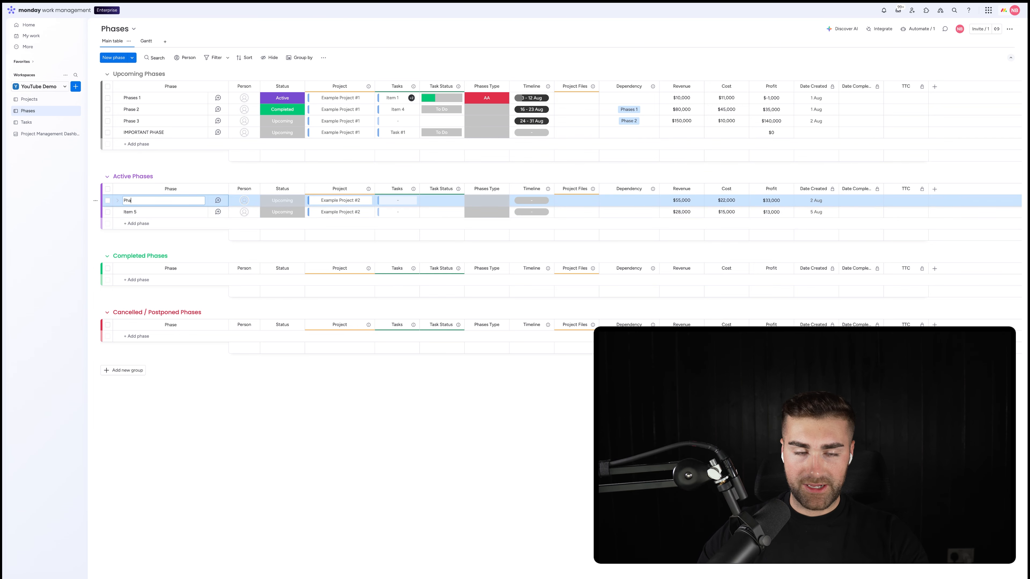
pyautogui.click(130, 211)
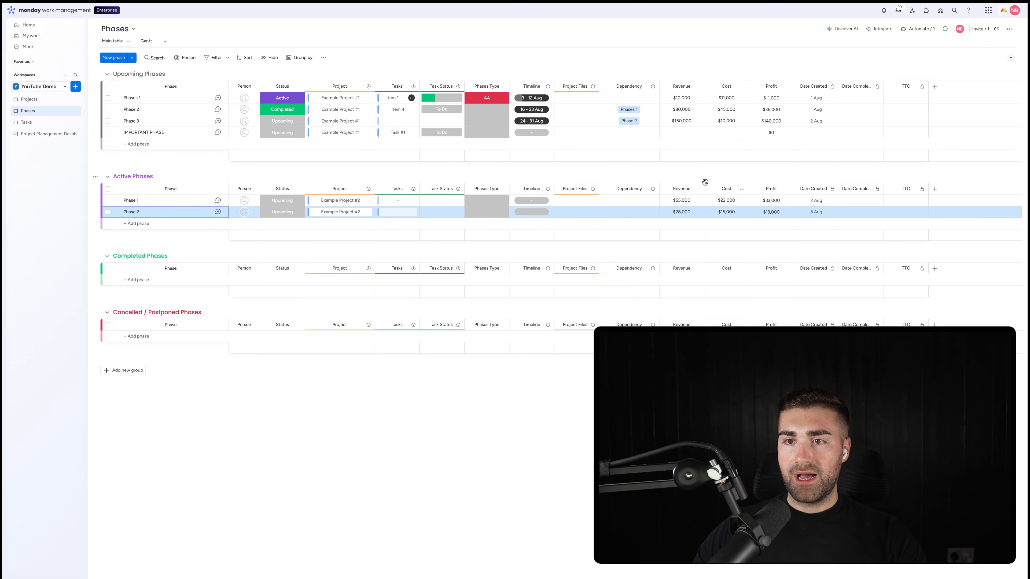
pyautogui.click(703, 174)
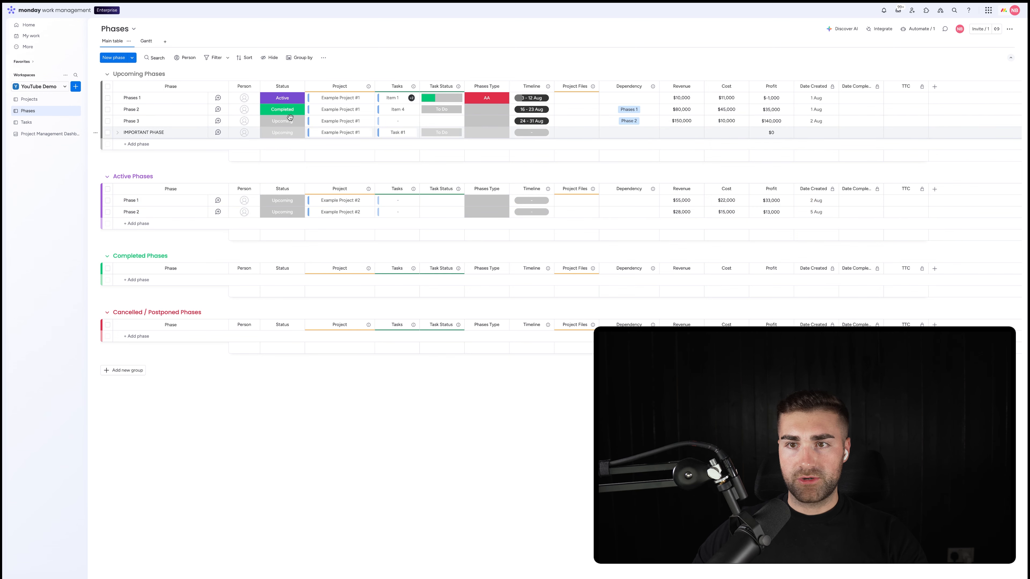
# Delete the IMPORTANT PHASE item from the Upcoming Phases group, confirming the deletion, and open the Projects board.
pyautogui.click(107, 132)
pyautogui.click(577, 557)
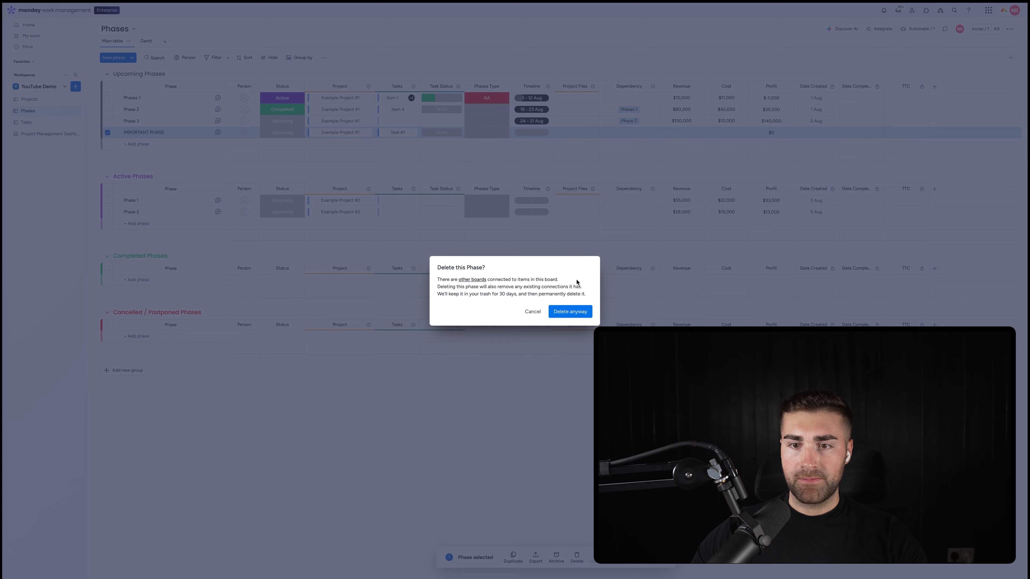
pyautogui.click(570, 312)
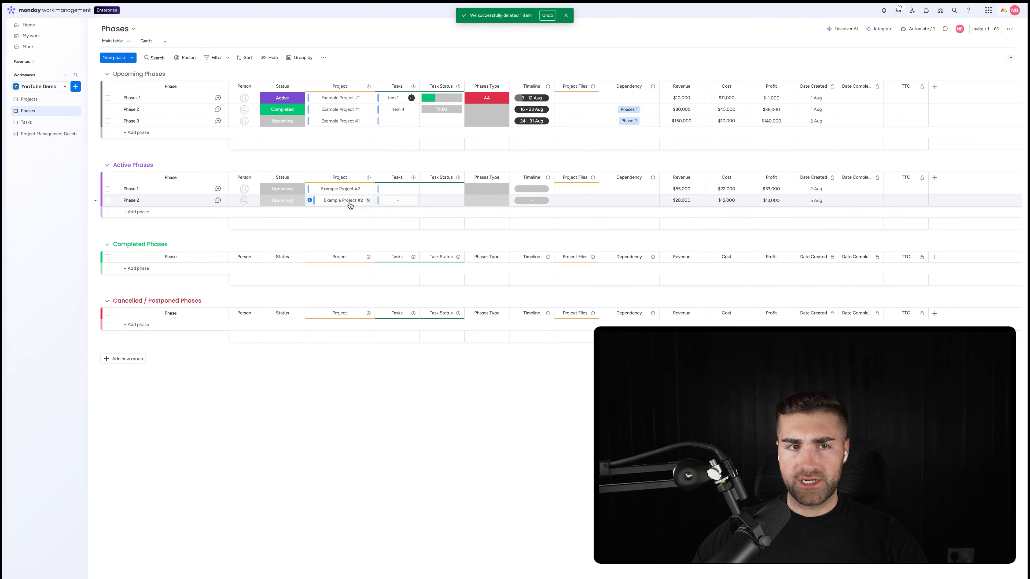
pyautogui.click(28, 99)
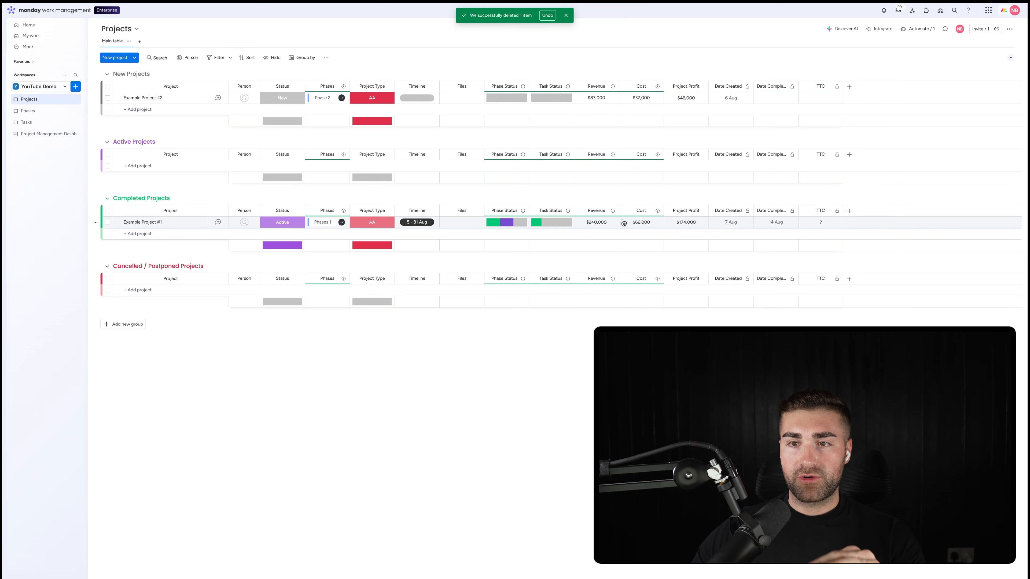
# Add a Numbers widget to the Project Management Dashboard and name it Avg. Profit Per Project.
pyautogui.click(48, 134)
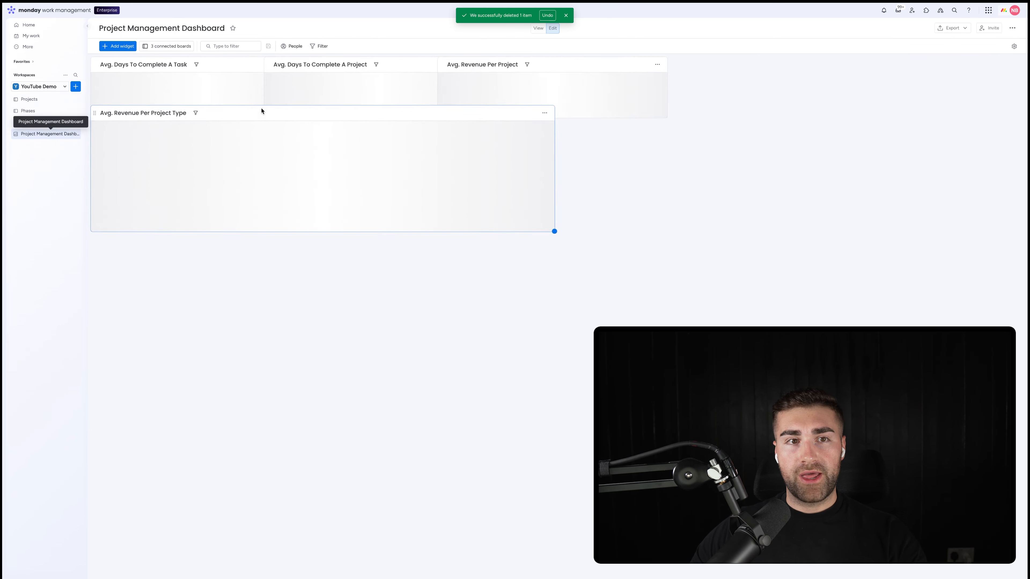
pyautogui.click(118, 45)
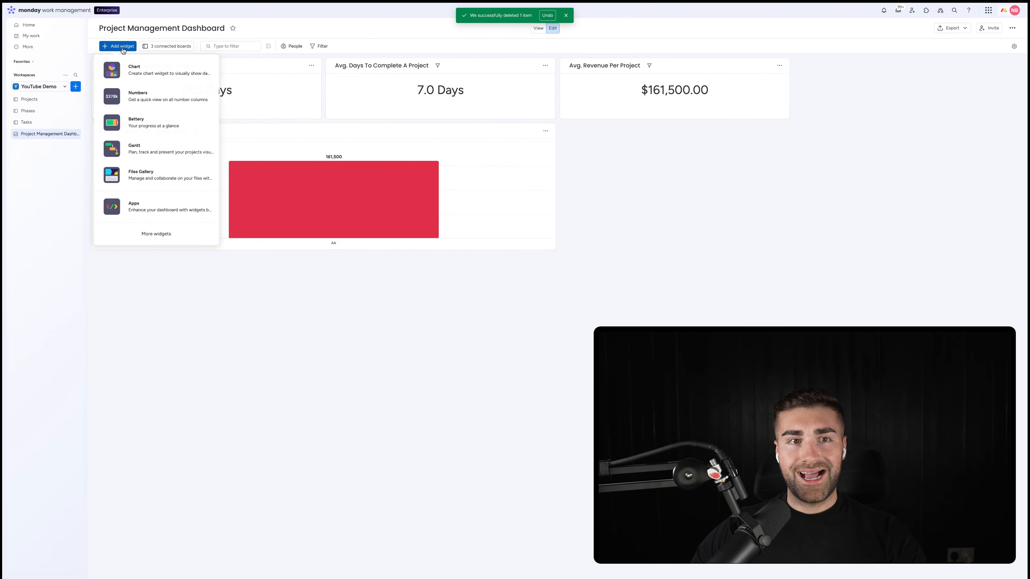
pyautogui.click(134, 103)
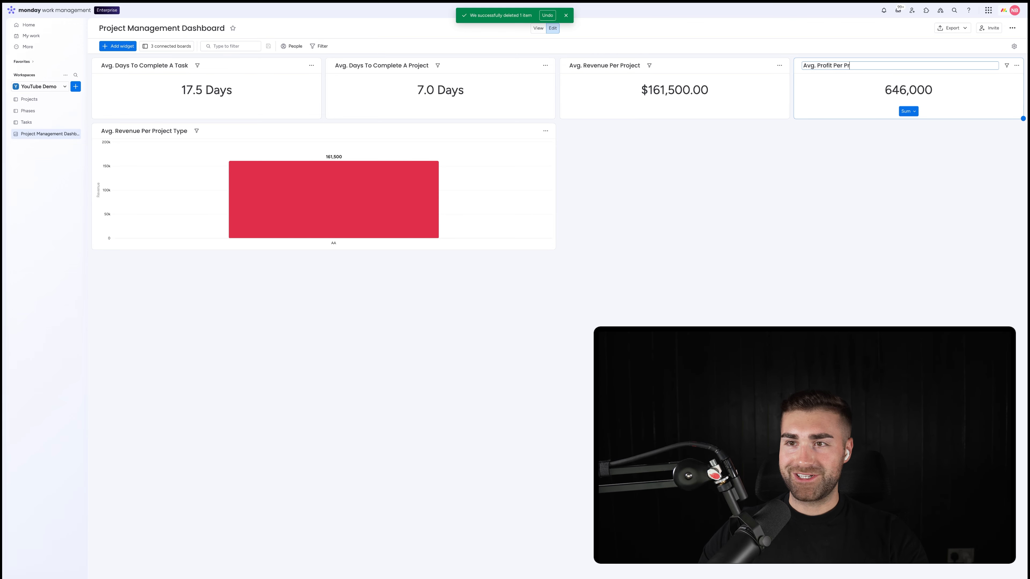
pyautogui.press('Return')
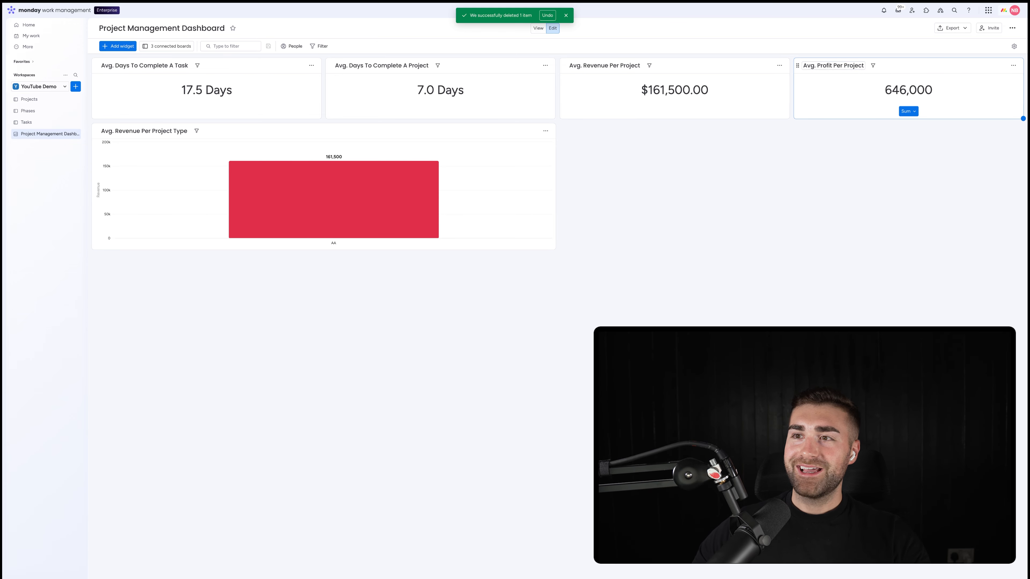
# In the Avg. Profit Per Project widget's settings, deselect the Phases board so that only Projects is included.
pyautogui.click(1014, 65)
pyautogui.click(985, 91)
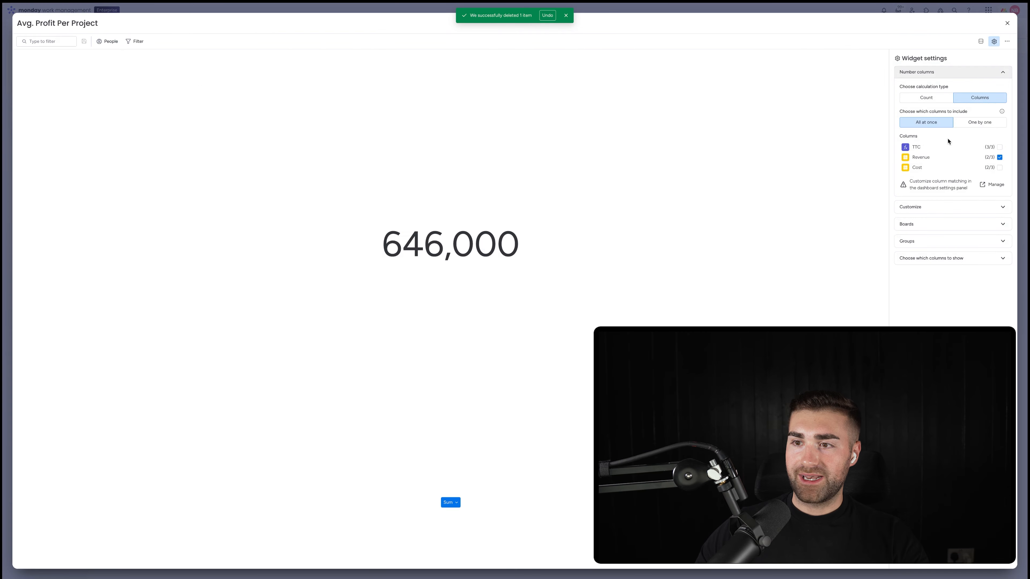
pyautogui.click(920, 228)
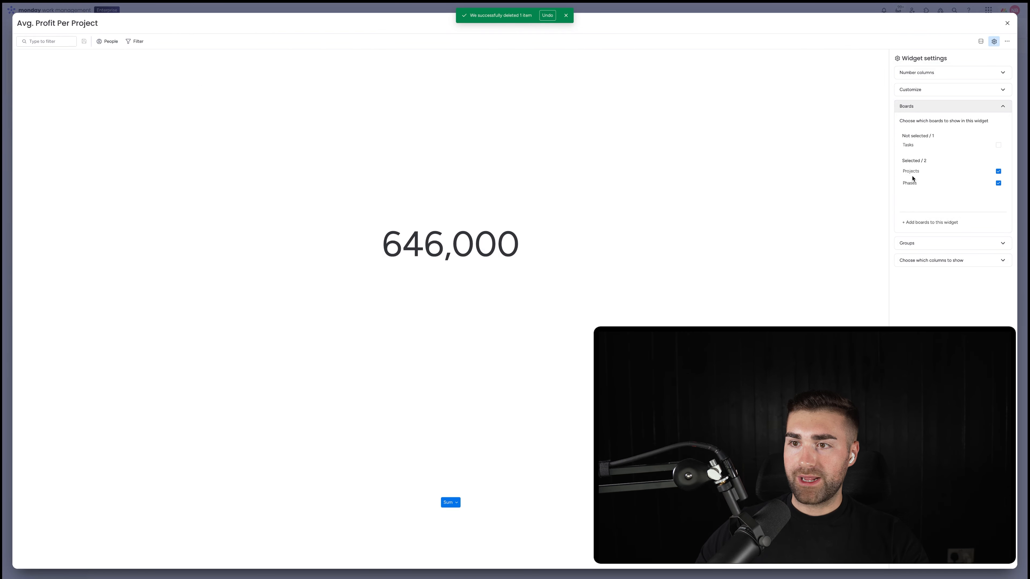
pyautogui.click(922, 244)
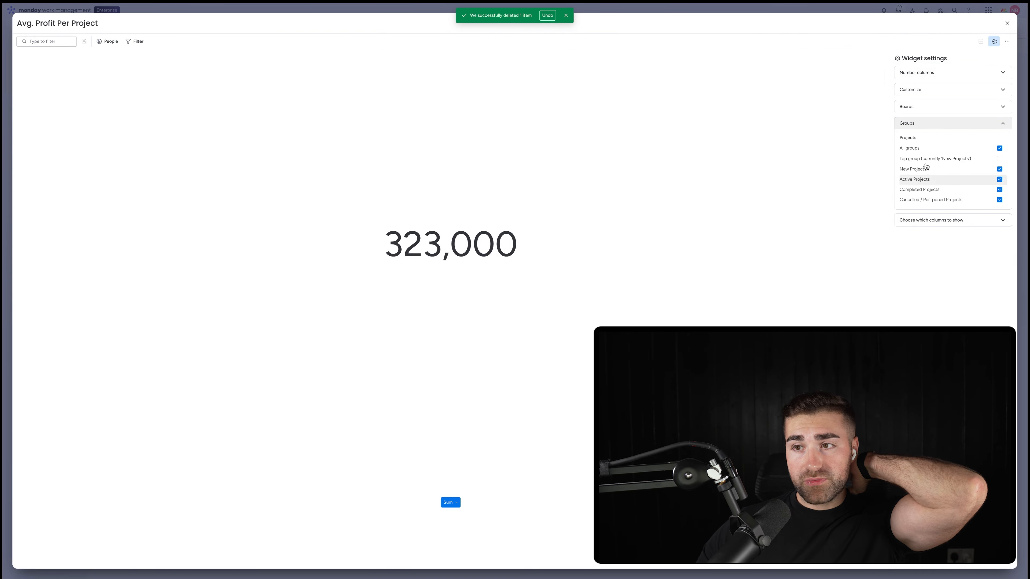
pyautogui.click(922, 122)
# Set the widget to choose number columns one by one and select the Project Profit column.
pyautogui.click(922, 75)
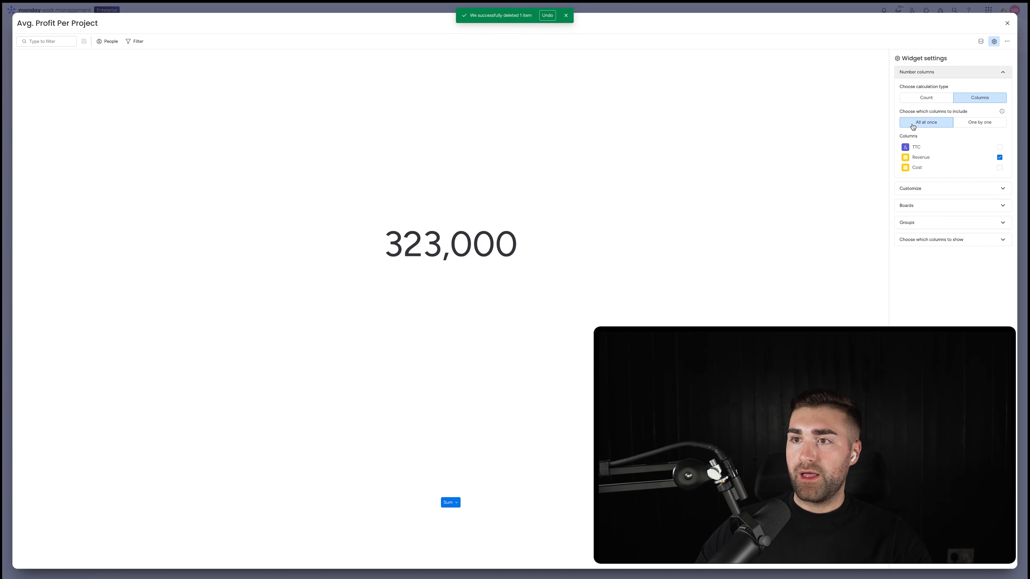
pyautogui.click(973, 122)
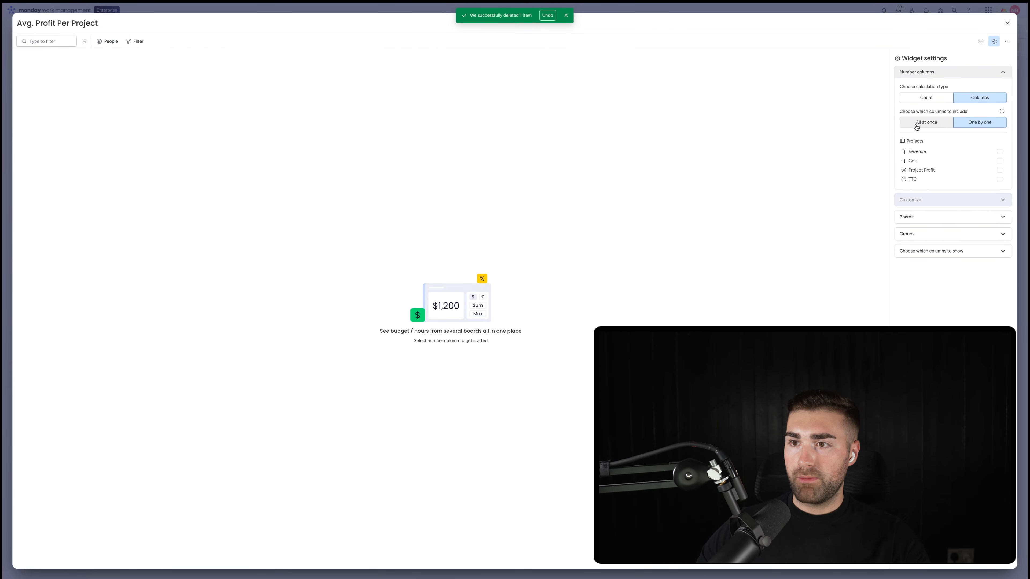
pyautogui.click(921, 171)
# Set the profit widget's calculation to Average with two manual decimal places and the $ unit, and close its settings.
pyautogui.click(917, 199)
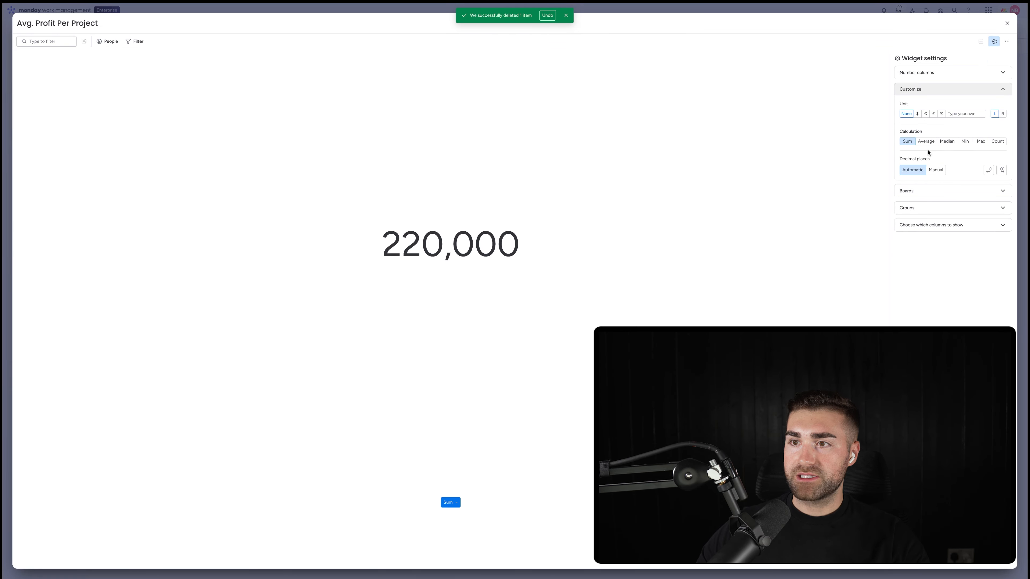
pyautogui.click(927, 142)
pyautogui.click(939, 170)
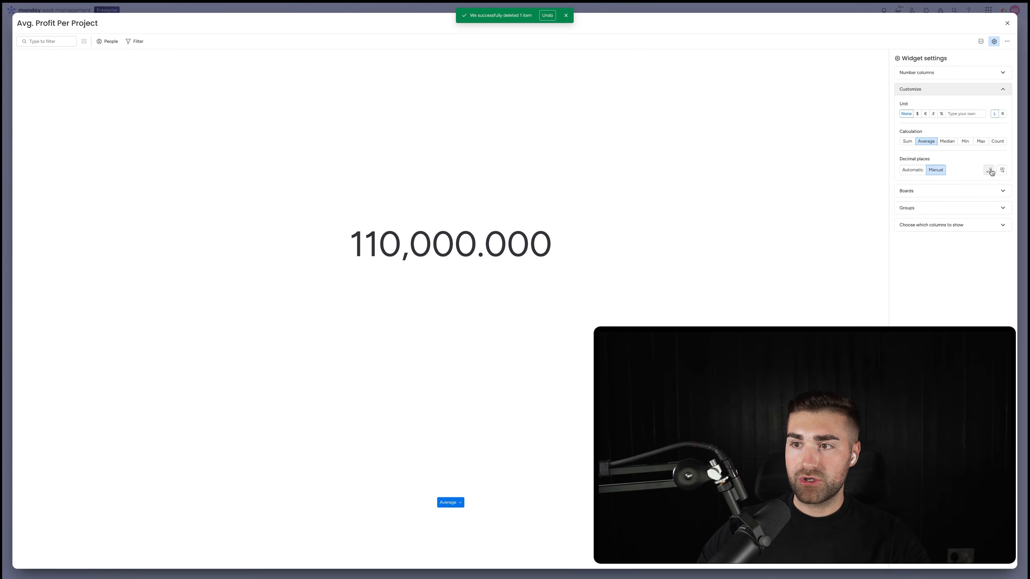
pyautogui.click(990, 171)
pyautogui.click(917, 114)
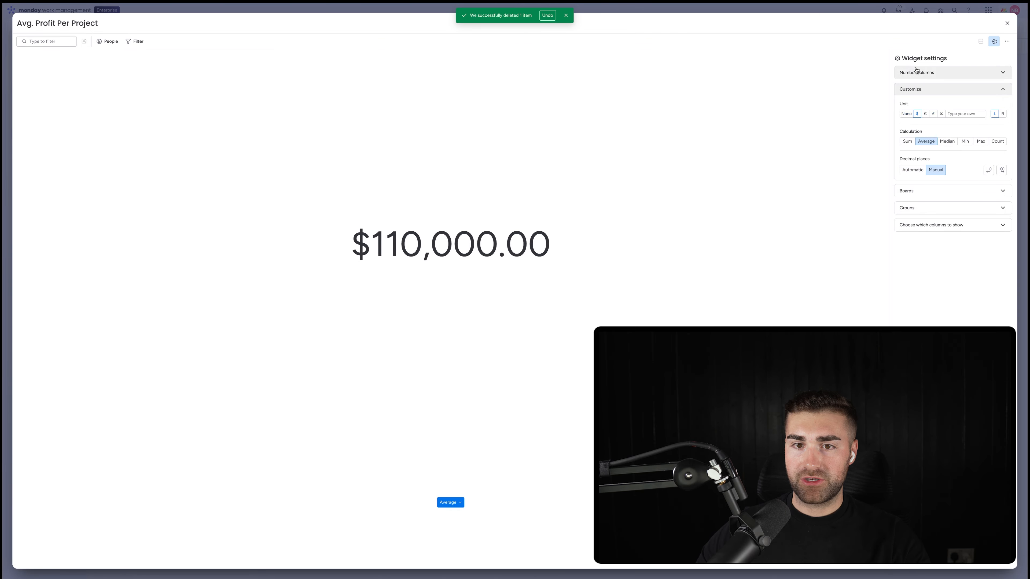
pyautogui.click(1008, 23)
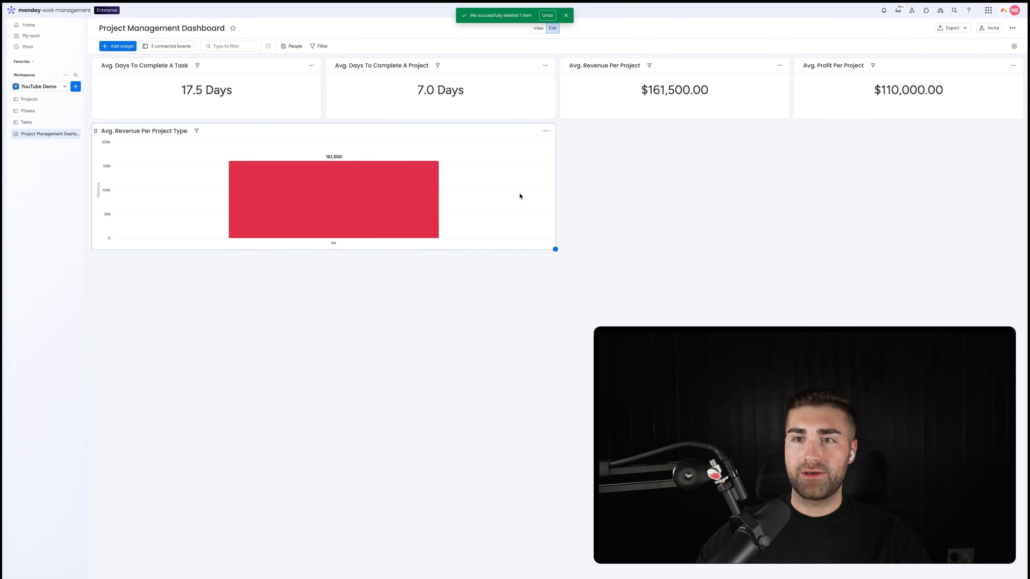
# Check the Projects board, then add a Chart widget titled Avg. Profit Per Project Type to the dashboard.
pyautogui.click(45, 101)
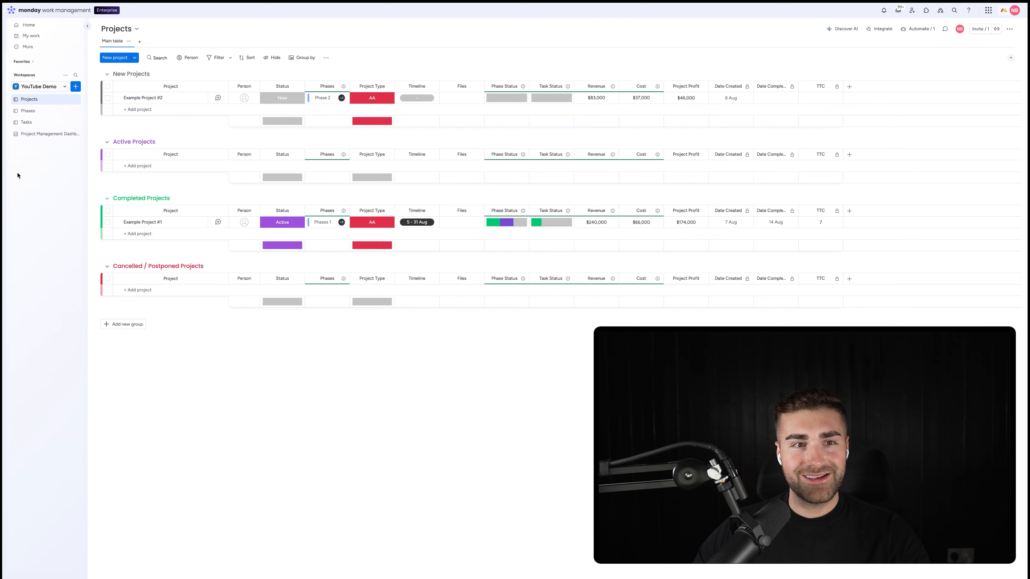
pyautogui.click(28, 136)
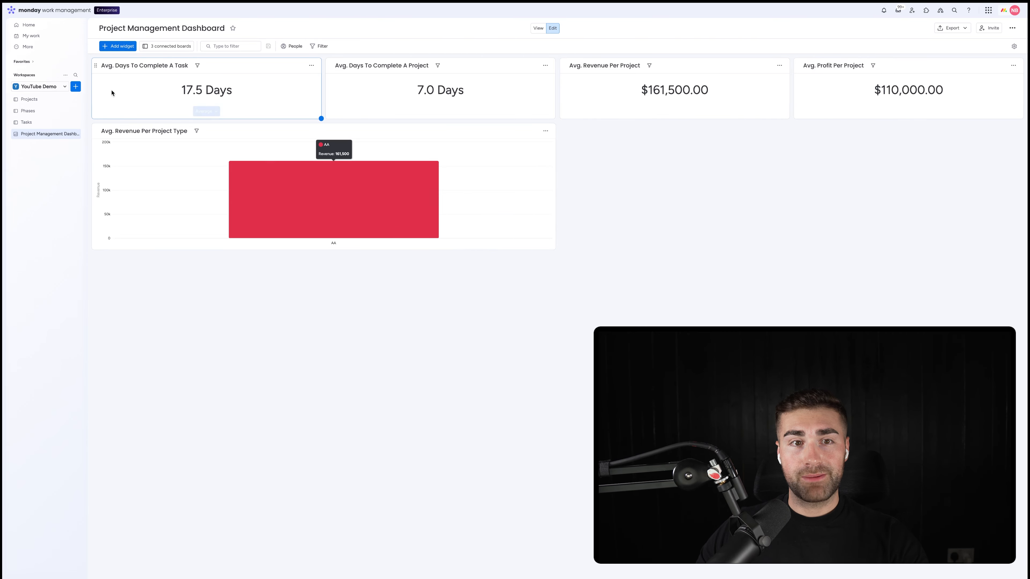
pyautogui.click(117, 46)
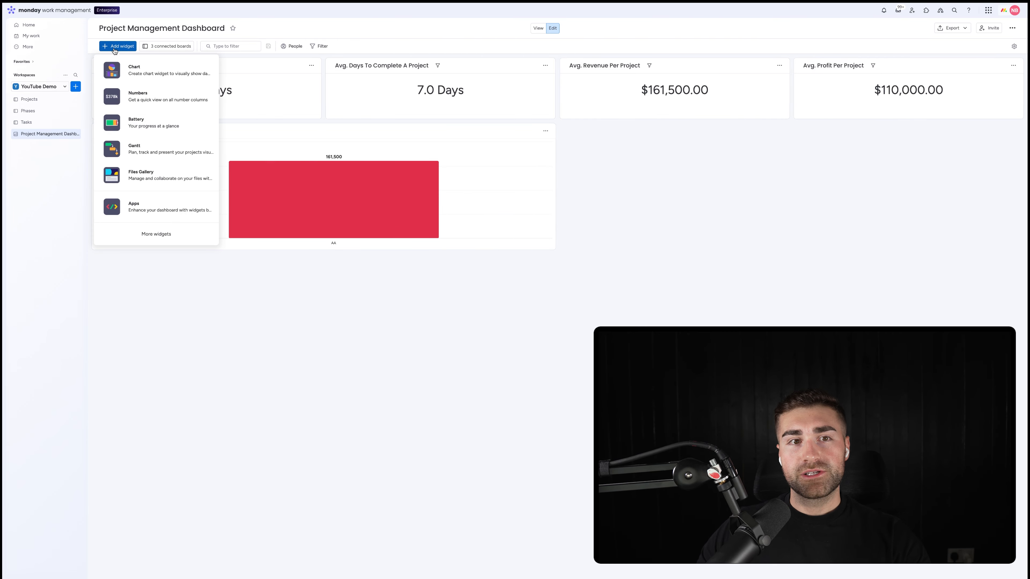
pyautogui.click(134, 71)
pyautogui.click(583, 130)
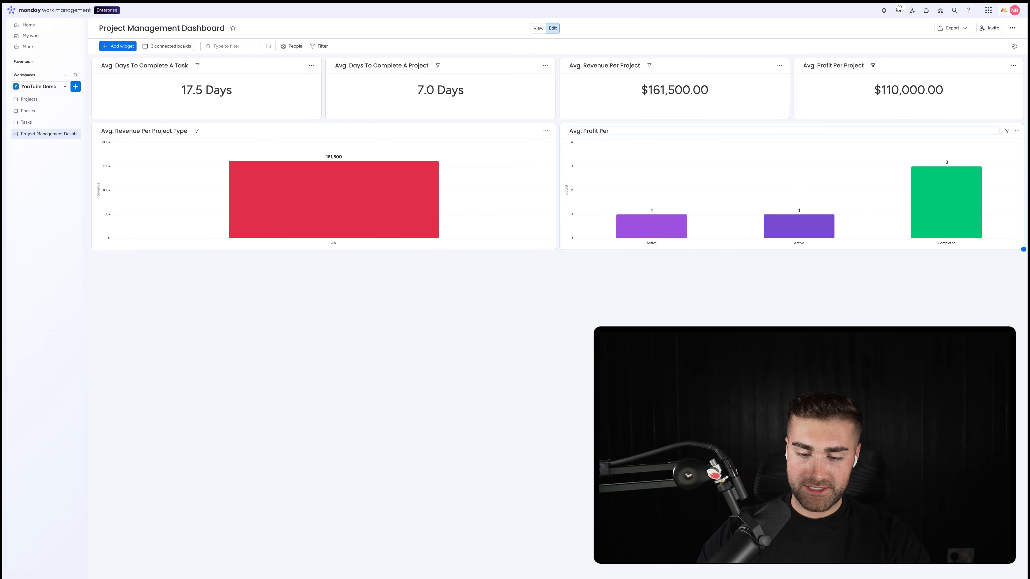
pyautogui.write('Avg. Profit Per Project Type')
pyautogui.press('Return')
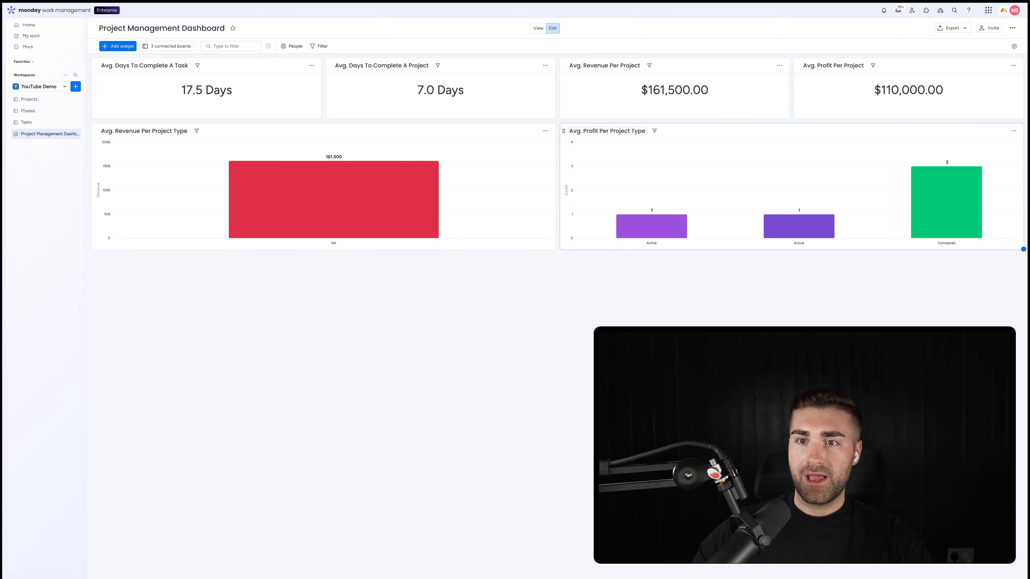
# In the Avg. Profit Per Project Type chart's settings, deselect the Phases board and keep only Projects.
pyautogui.click(1011, 131)
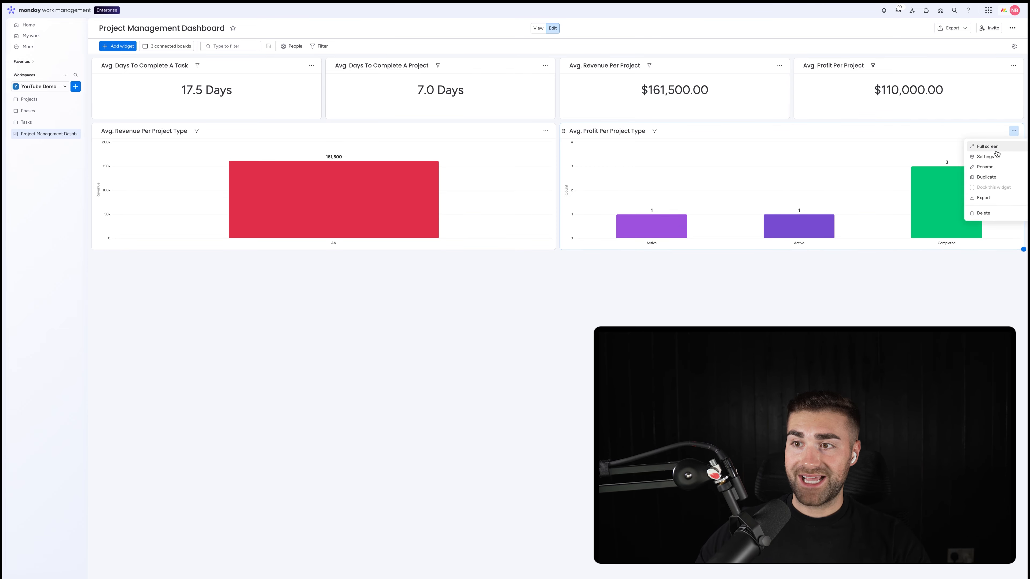
pyautogui.click(989, 156)
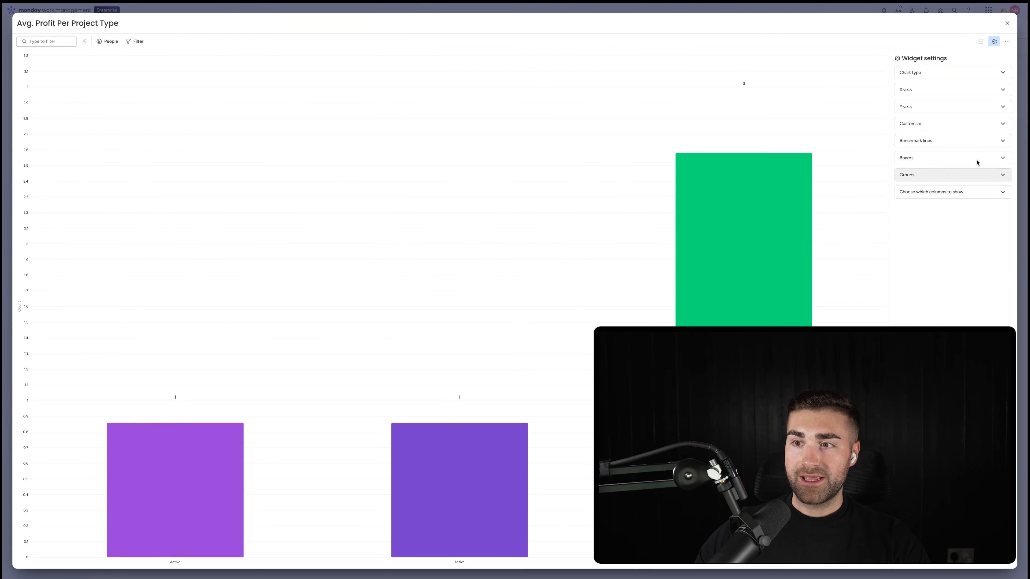
pyautogui.click(923, 160)
pyautogui.click(915, 234)
pyautogui.click(914, 233)
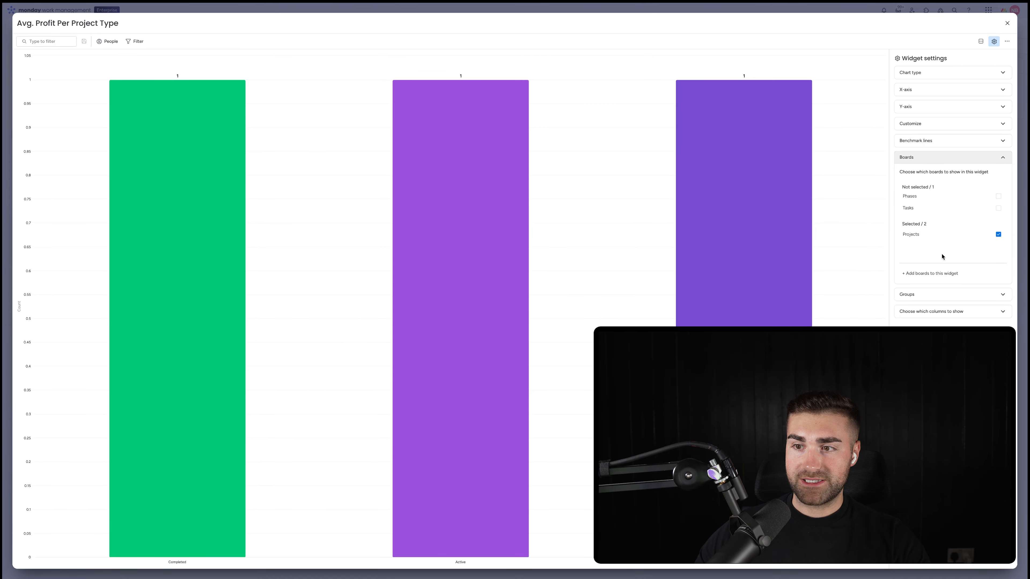
pyautogui.click(924, 294)
# Keep the bar chart type and set the chart's X-axis, chosen one by one, to the Project Type column.
pyautogui.click(924, 73)
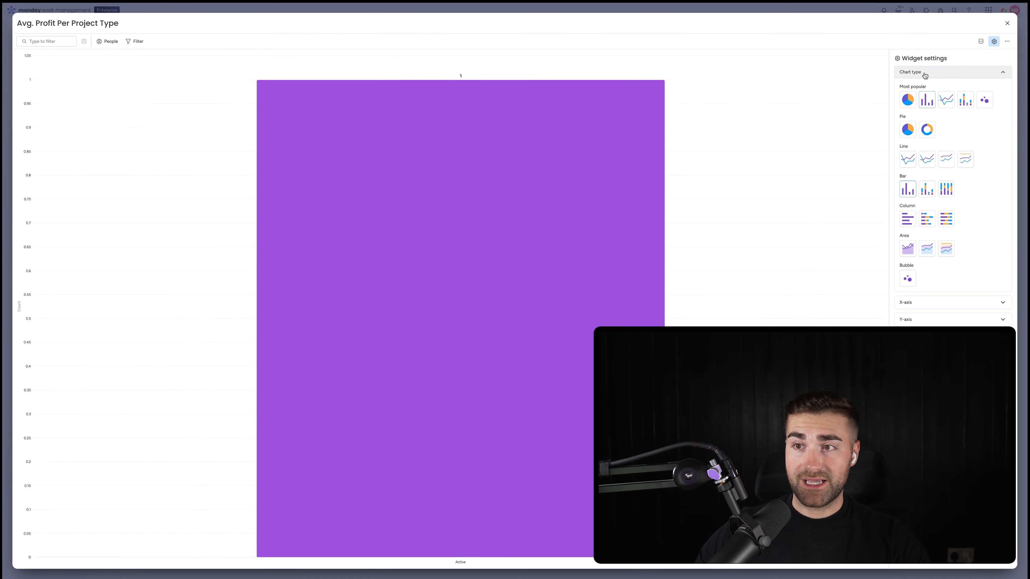
pyautogui.click(915, 73)
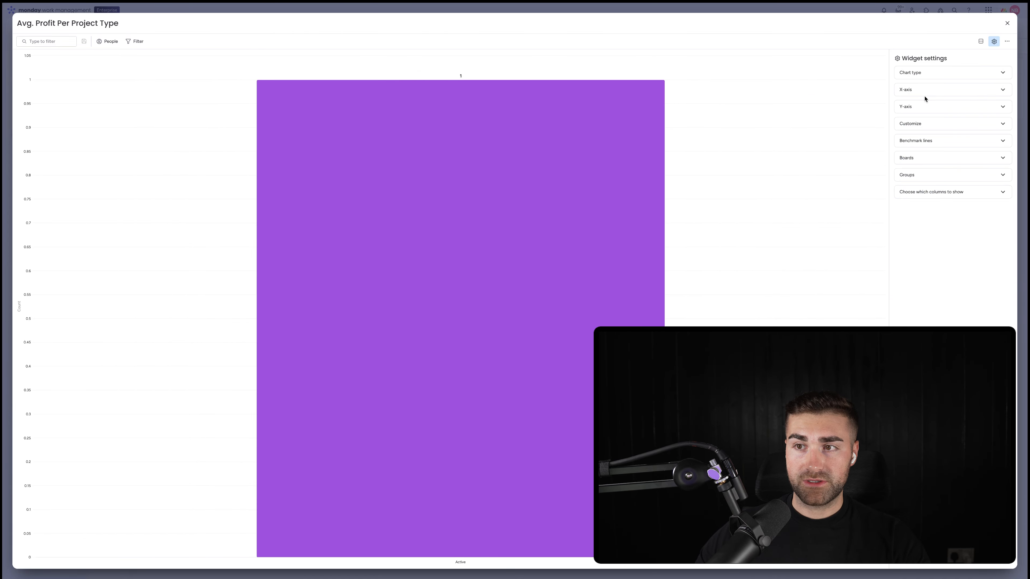
pyautogui.click(922, 90)
pyautogui.click(976, 113)
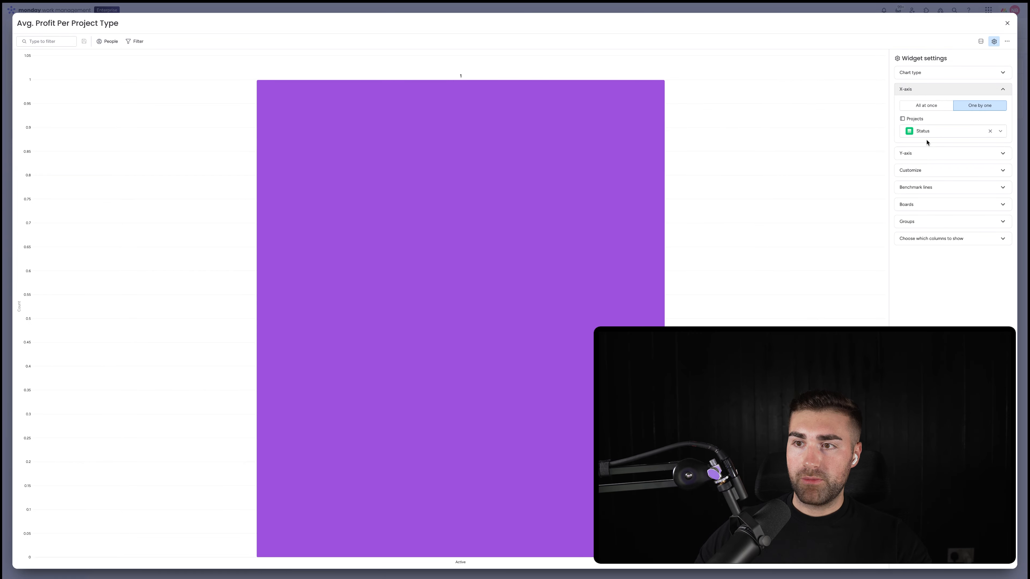
pyautogui.click(927, 135)
pyautogui.click(930, 158)
# Set the chart's Y-axis, chosen one by one, to Project Profit with the Average calculation, and close the widget settings.
pyautogui.click(932, 153)
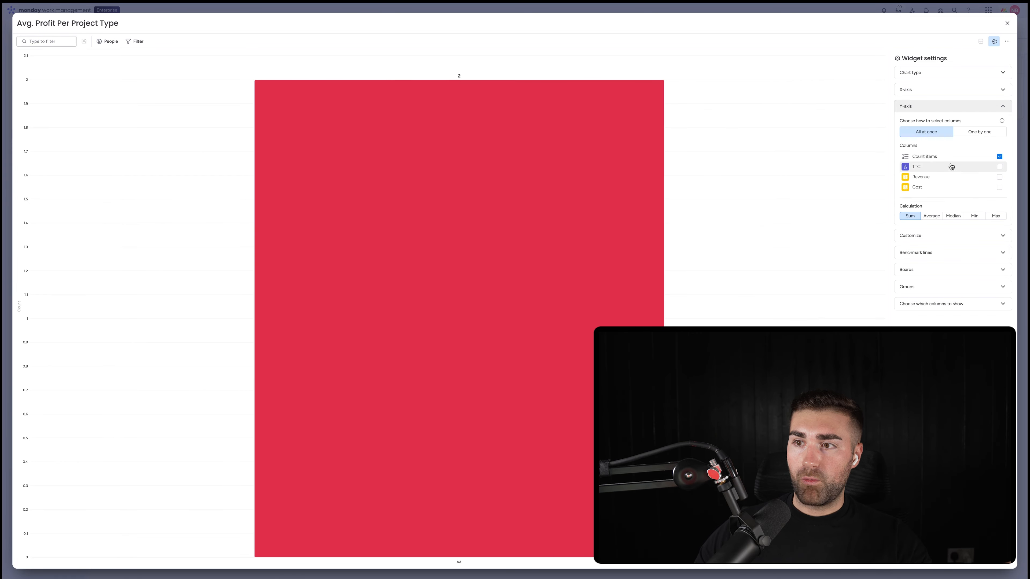
pyautogui.click(970, 136)
pyautogui.click(933, 162)
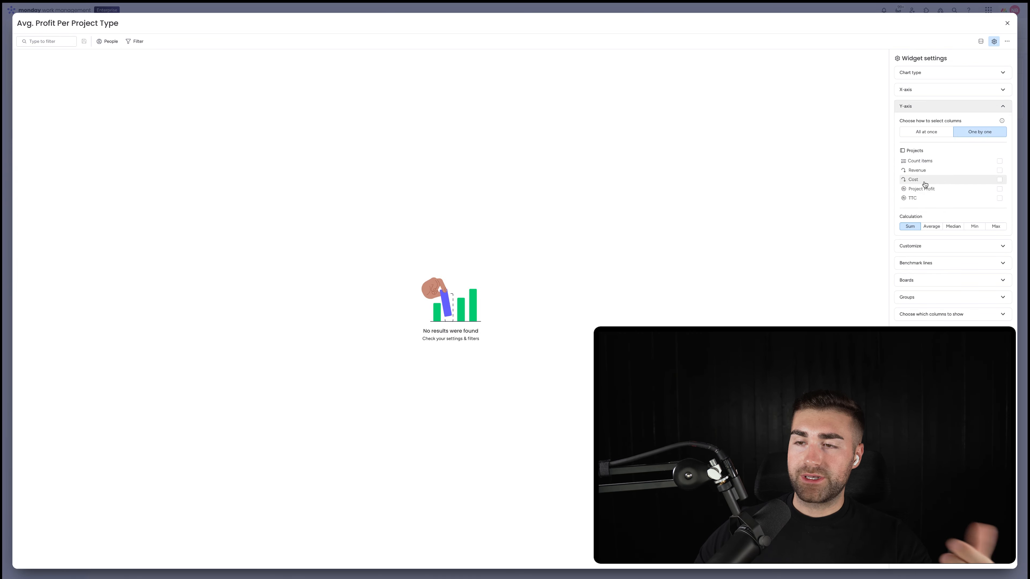
pyautogui.click(926, 189)
pyautogui.click(932, 226)
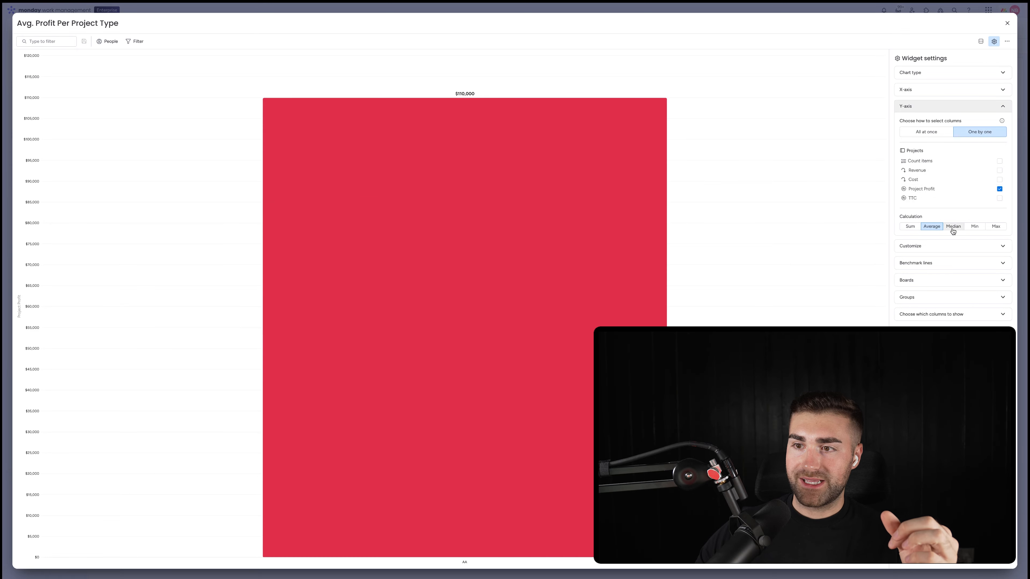
pyautogui.click(906, 246)
pyautogui.click(935, 124)
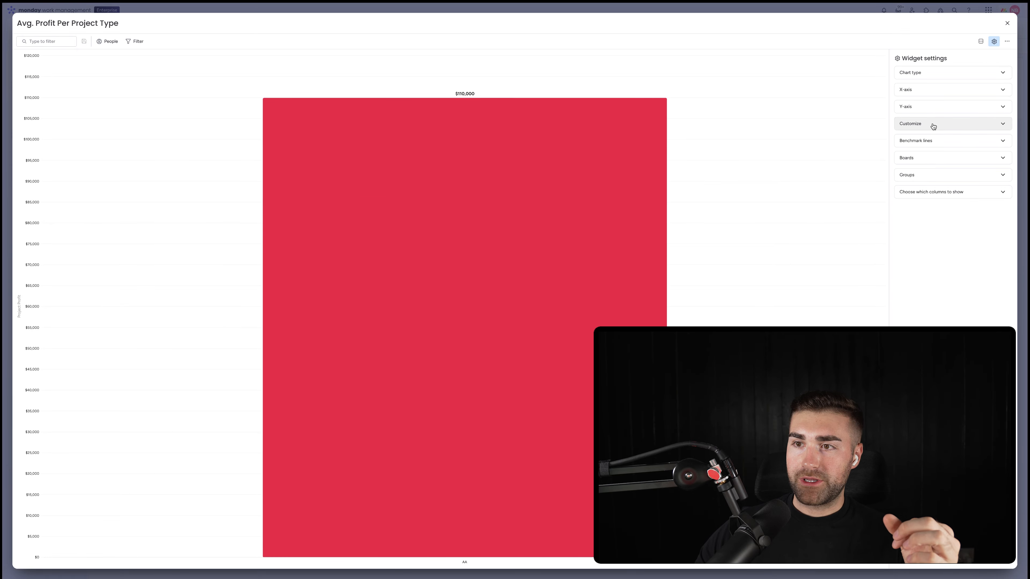
pyautogui.click(926, 141)
pyautogui.click(927, 142)
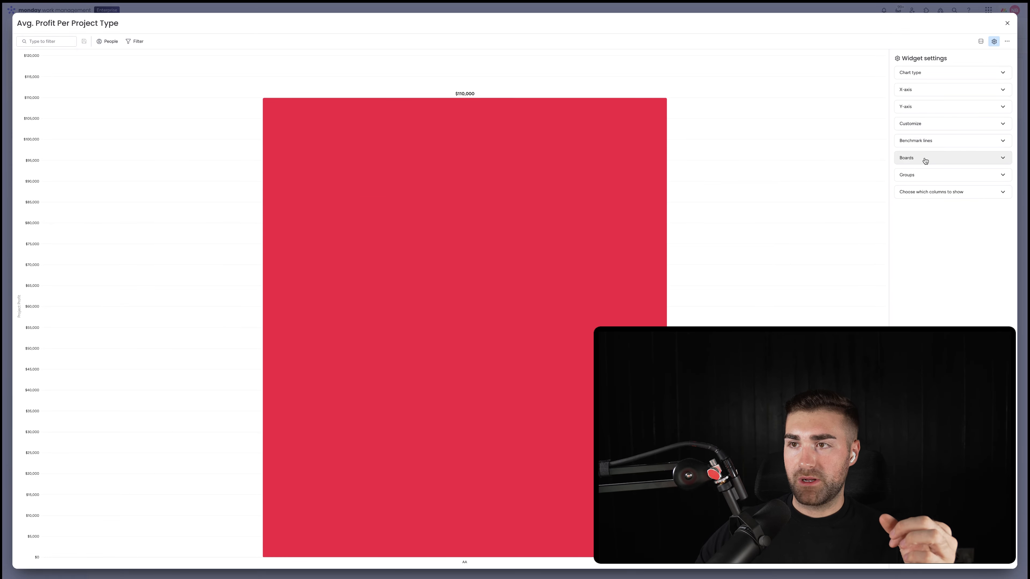
pyautogui.click(1007, 23)
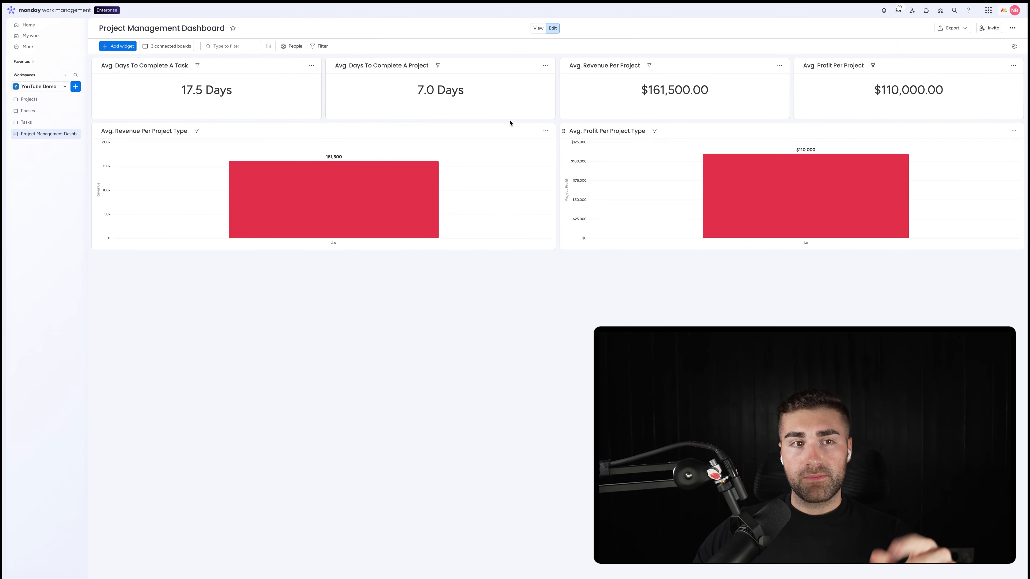
# Change the Project Type of Example Project #2 to BB on the Projects board and return to the Project Management Dashboard.
pyautogui.click(40, 103)
pyautogui.click(372, 98)
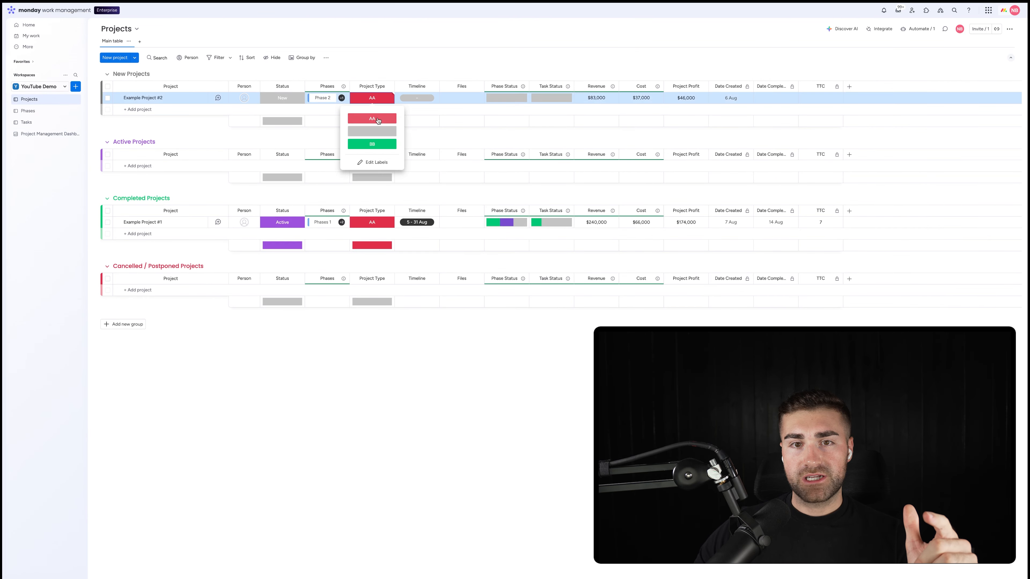
pyautogui.click(360, 144)
pyautogui.click(65, 135)
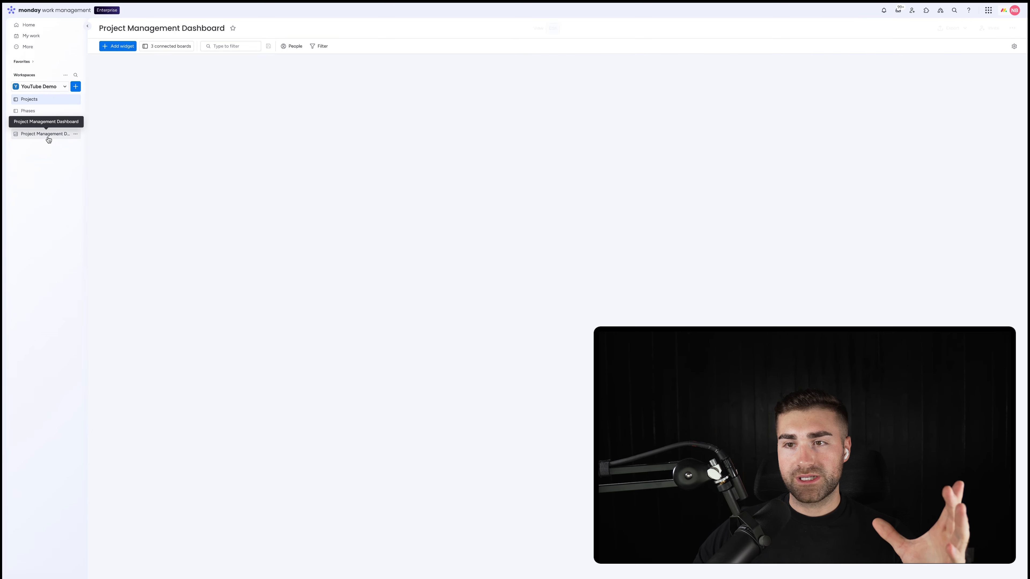
pyautogui.moveTo(899, 184)
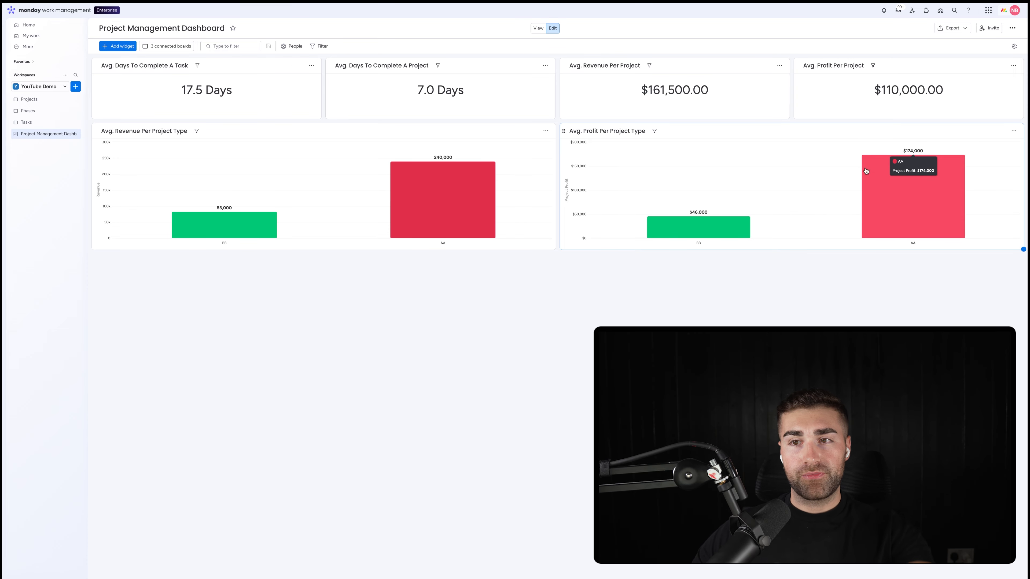
pyautogui.moveTo(742, 227)
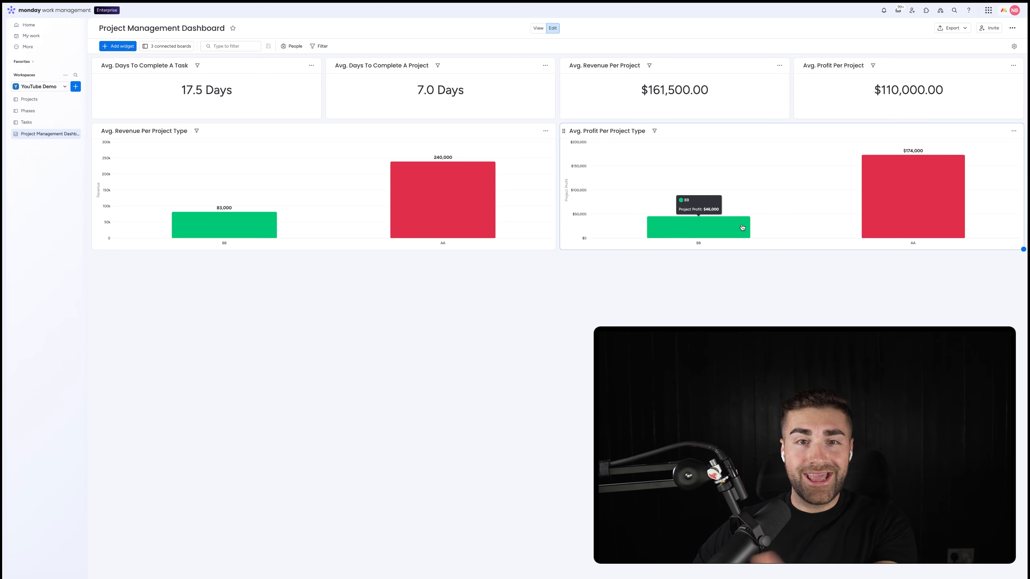
pyautogui.moveTo(243, 216)
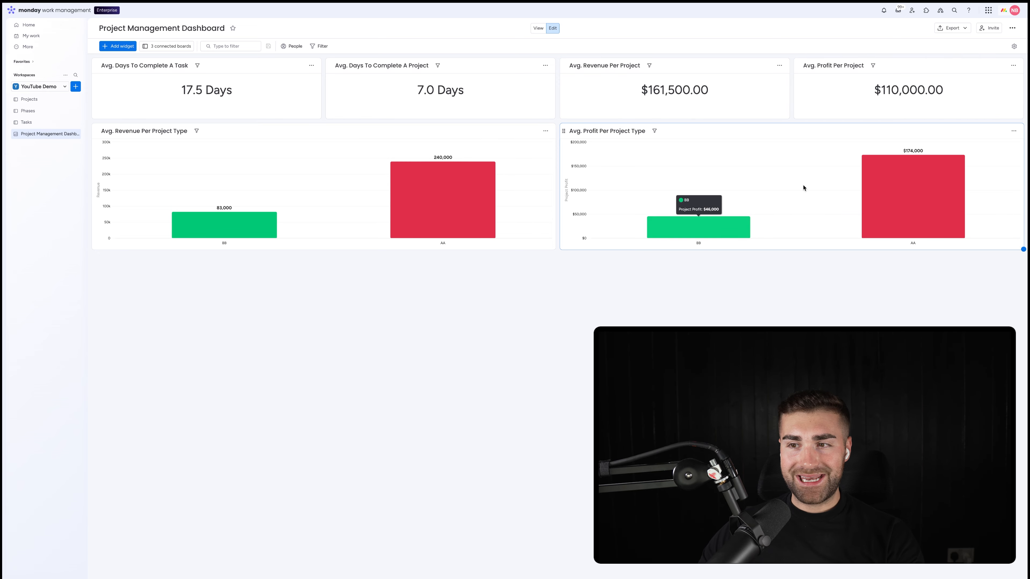
pyautogui.moveTo(929, 186)
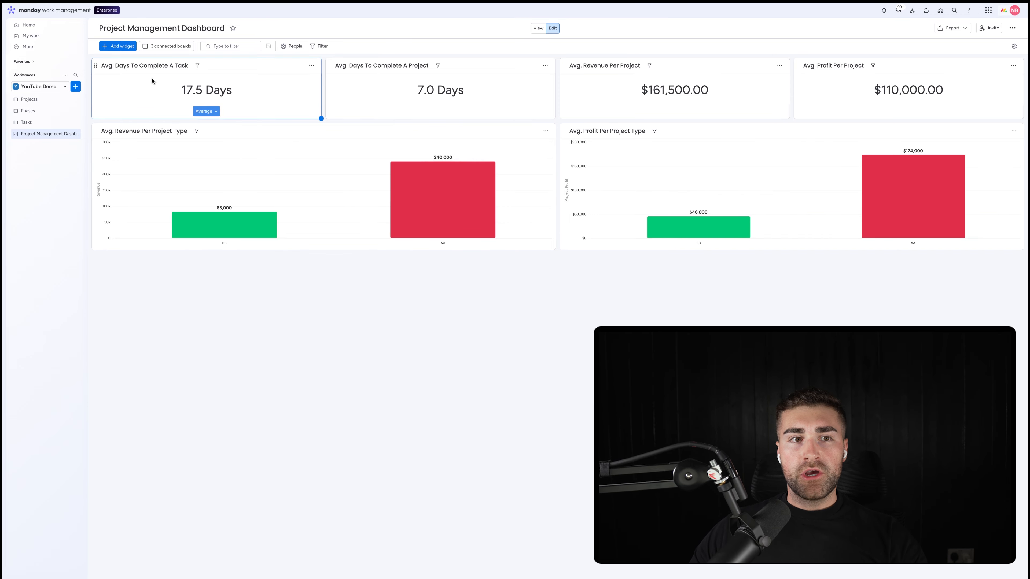
# On the Tasks board, assign a different team member to each of Item 4, Item 3 and Task #1.
pyautogui.click(28, 122)
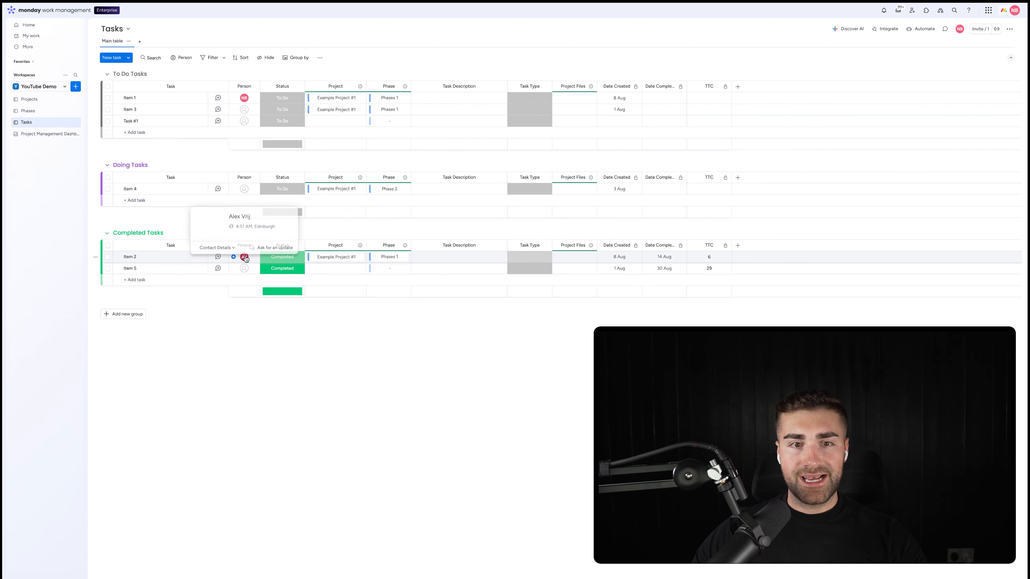
pyautogui.click(244, 190)
pyautogui.click(254, 231)
pyautogui.click(244, 109)
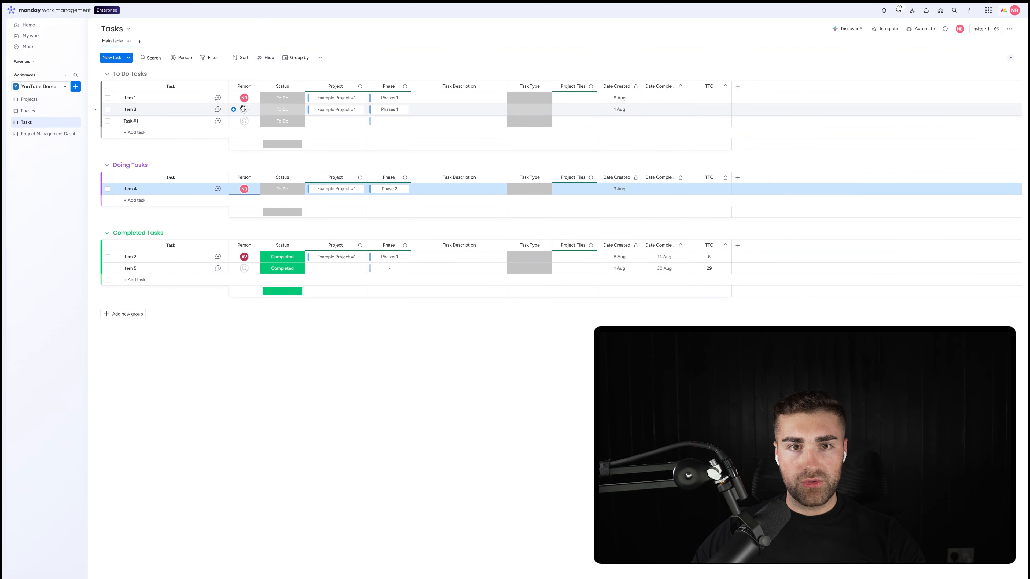
pyautogui.click(222, 165)
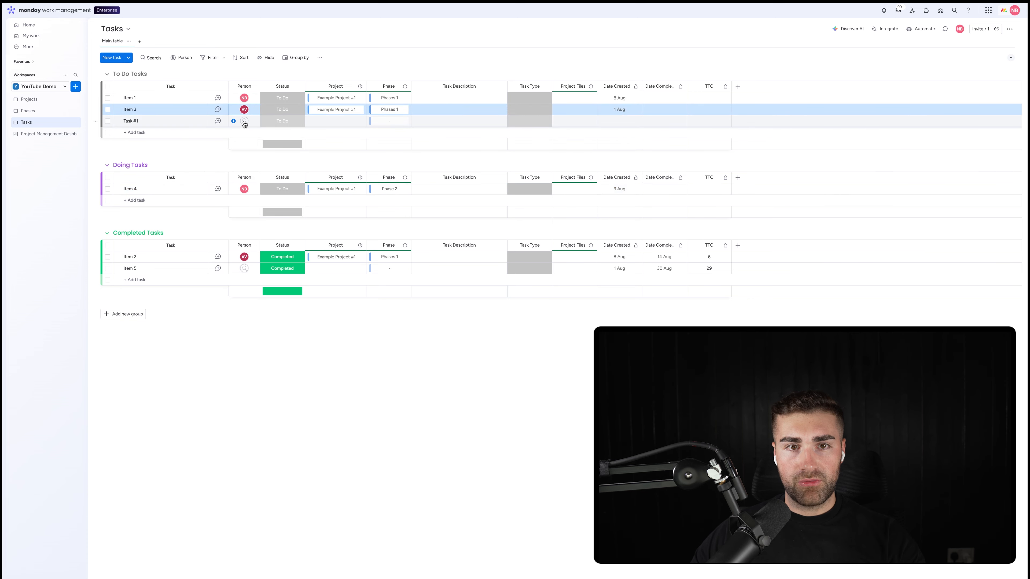
pyautogui.click(244, 121)
pyautogui.click(241, 185)
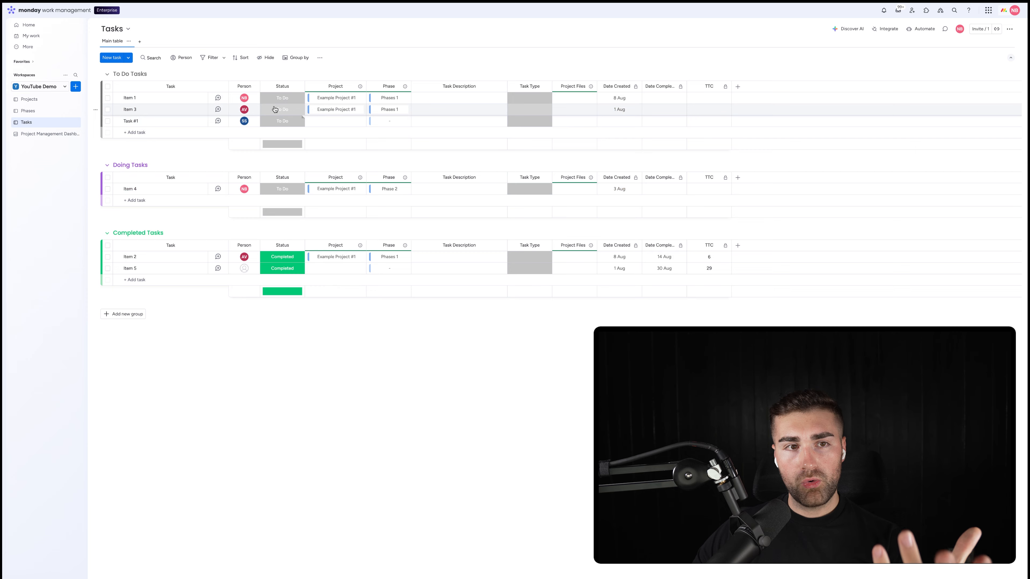
# Return to the Project Management Dashboard, add a chart widget and rename it Open Tasks By User.
pyautogui.click(45, 134)
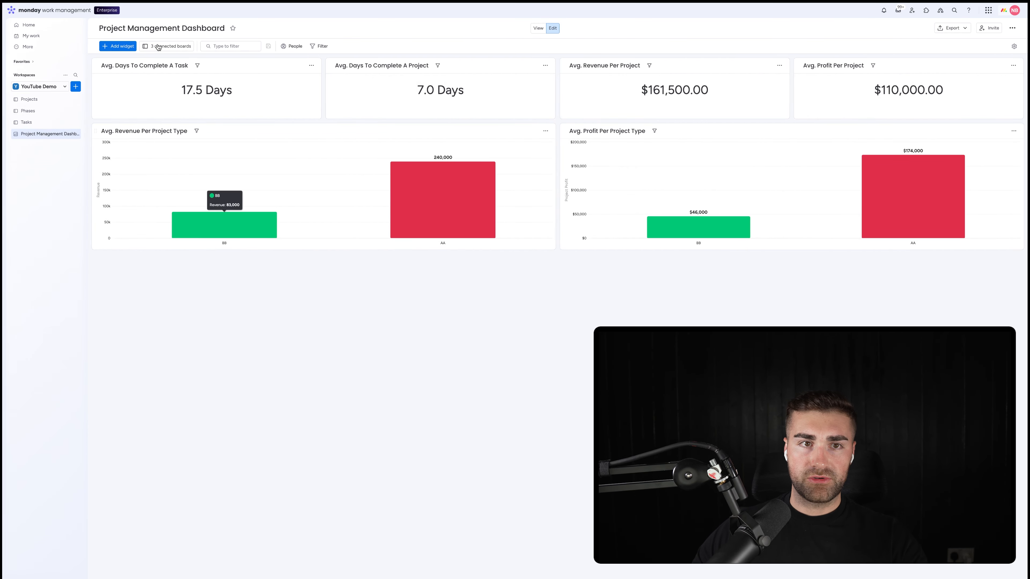
pyautogui.click(119, 46)
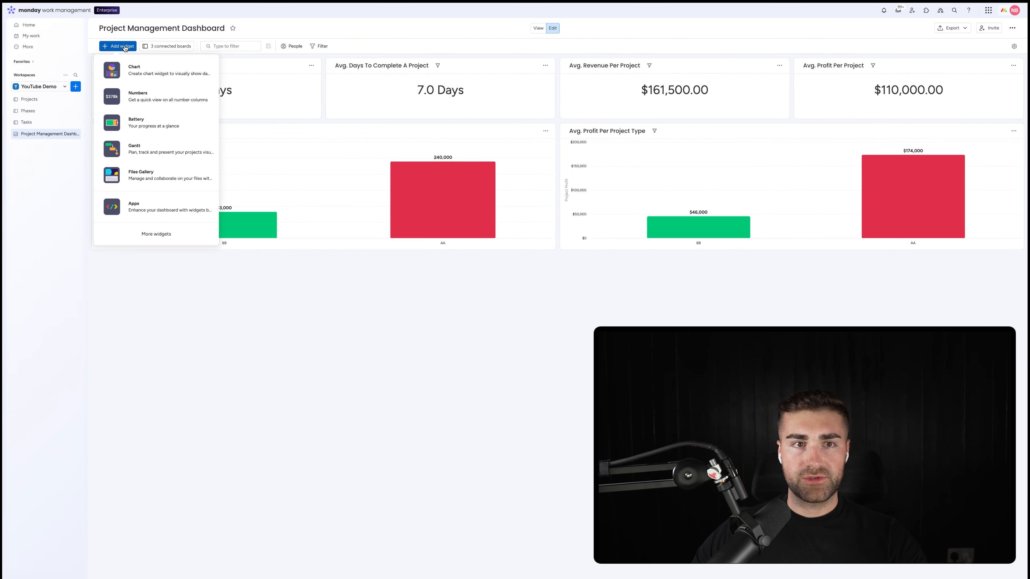
pyautogui.click(133, 70)
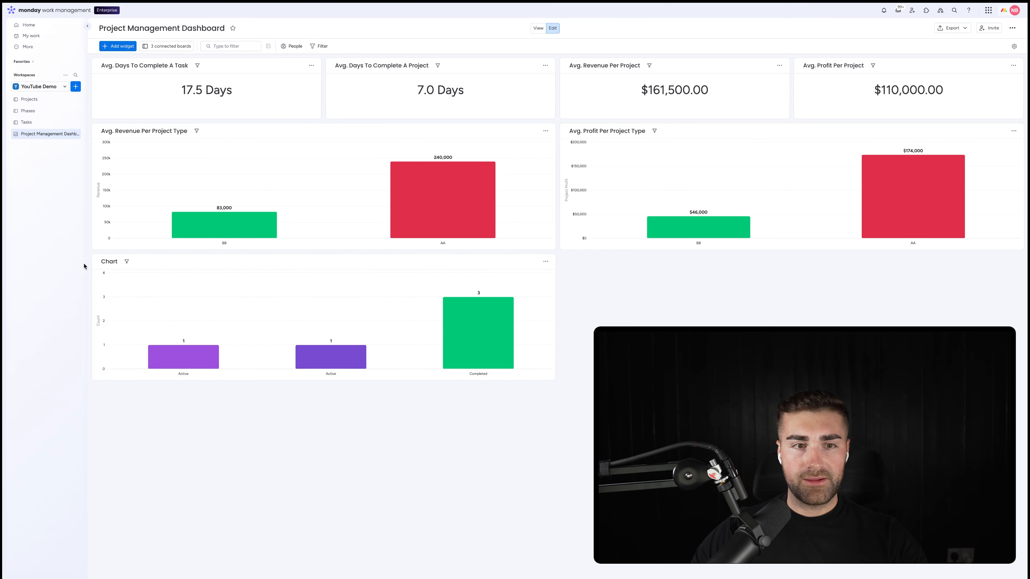
pyautogui.click(108, 262)
pyautogui.doubleClick(109, 261)
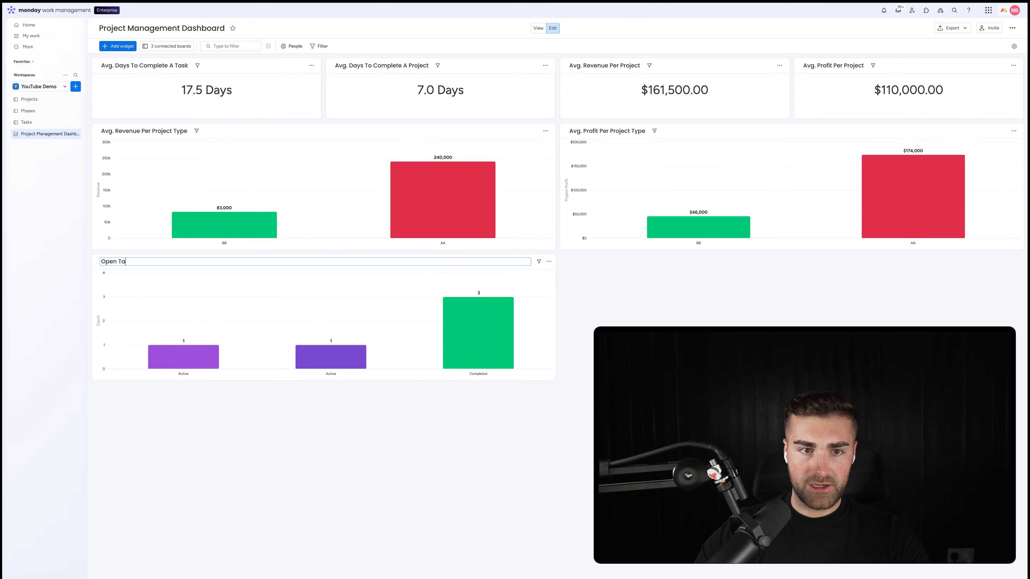
pyautogui.write('Open Tasks By User')
pyautogui.press('Return')
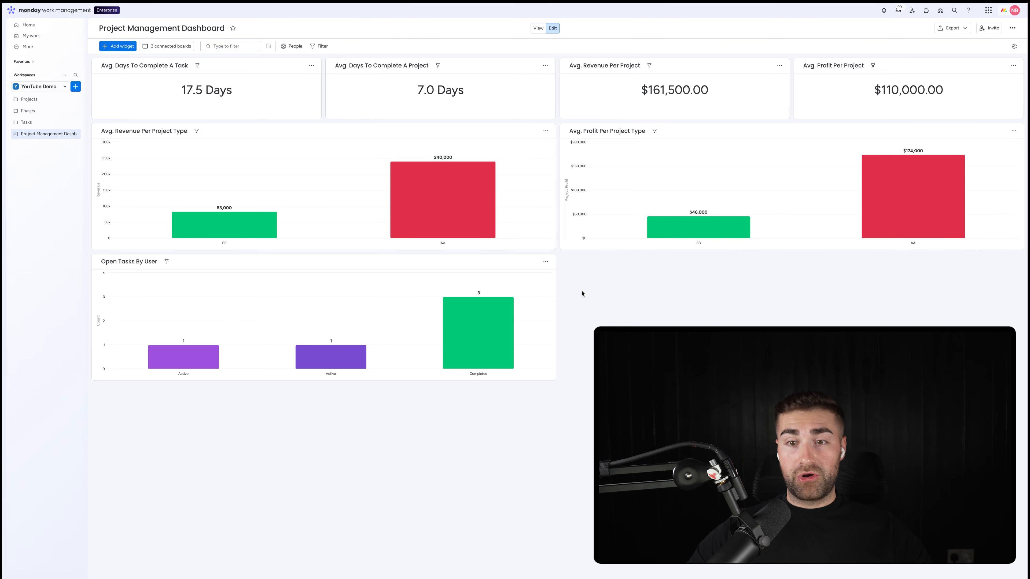
# In the Open Tasks By User chart's settings, keep only the Tasks board and limit it to the To Do Tasks and Doing Tasks groups.
pyautogui.click(545, 262)
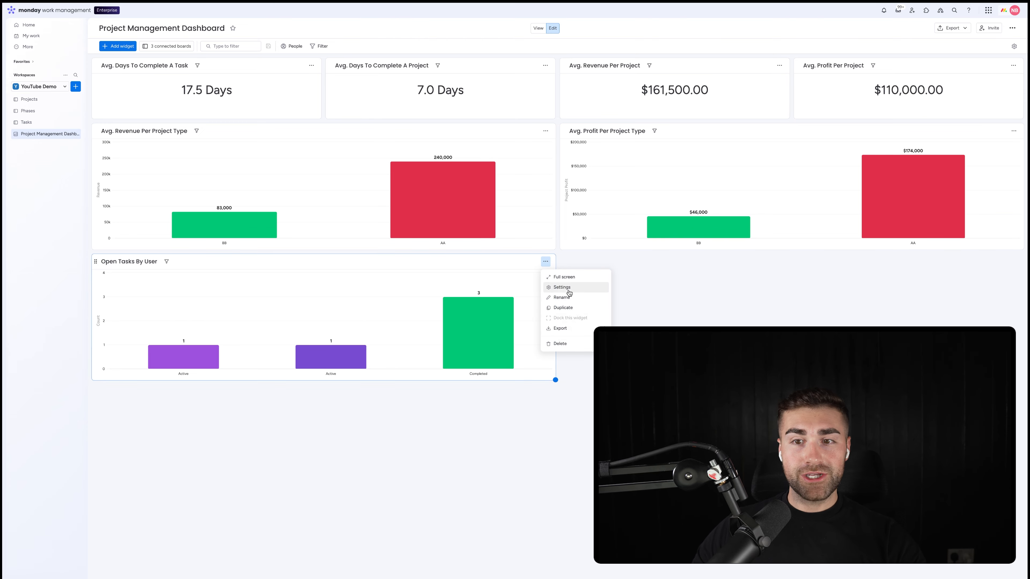
pyautogui.click(584, 296)
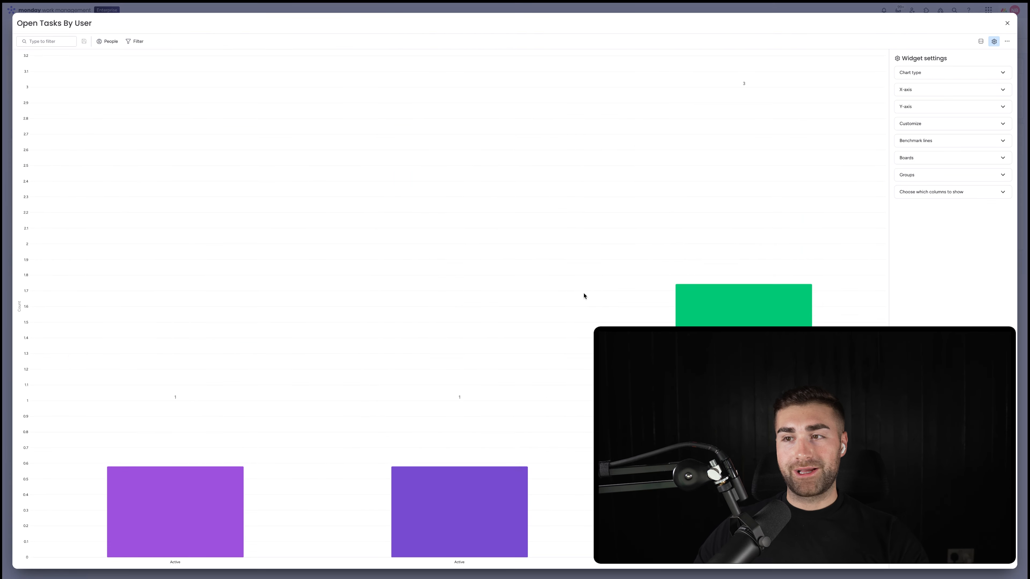
pyautogui.click(915, 159)
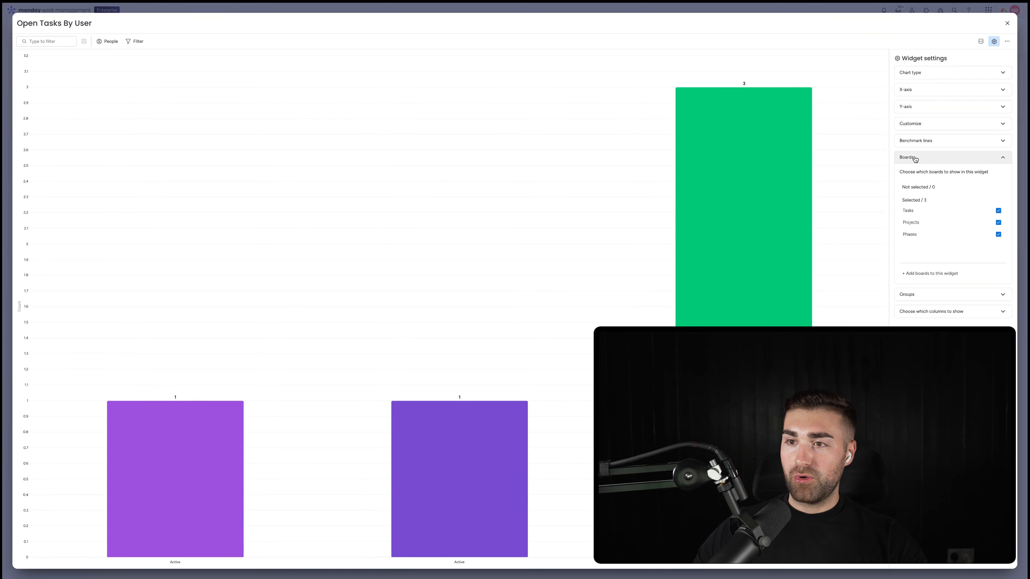
pyautogui.click(915, 236)
pyautogui.click(913, 233)
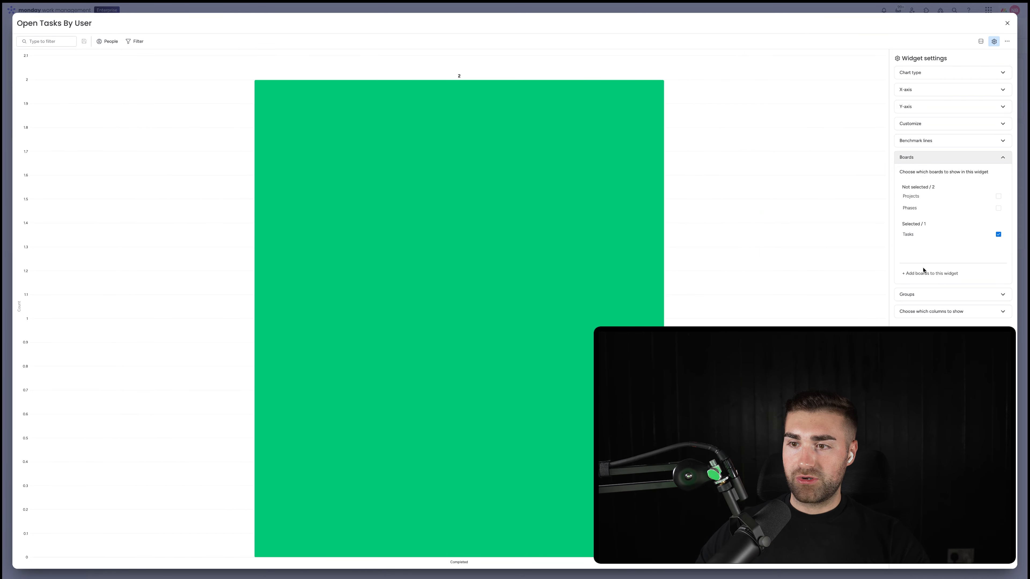
pyautogui.click(921, 296)
pyautogui.click(916, 241)
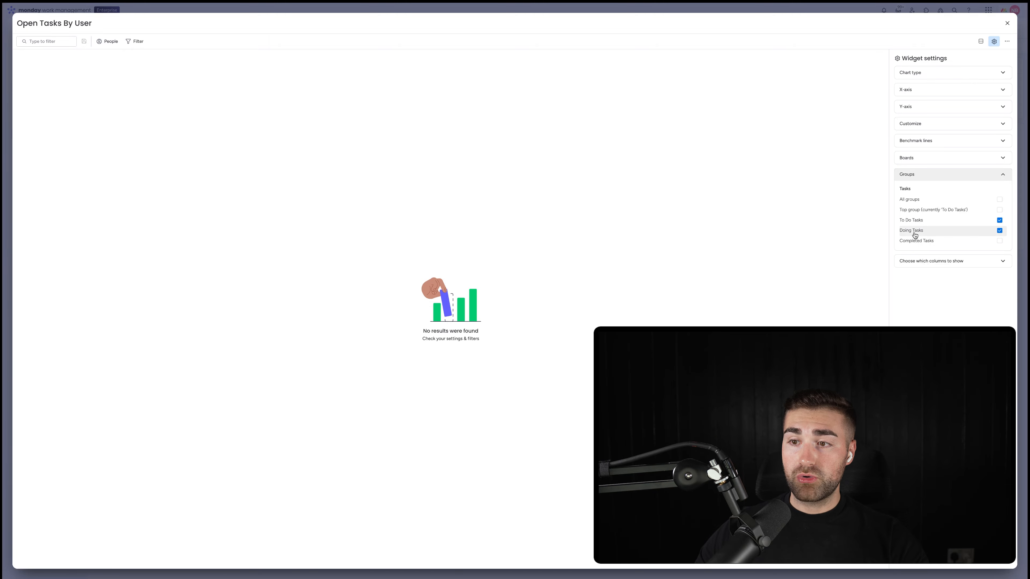
# Keep the chart type and set the chart's X-axis, chosen one by one, to the Person column.
pyautogui.click(925, 74)
pyautogui.click(916, 74)
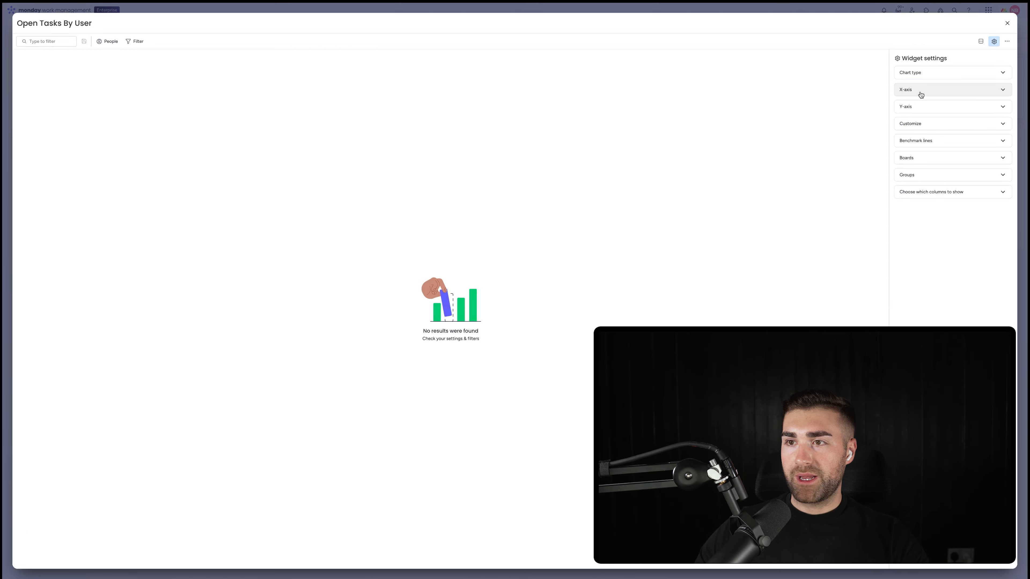
pyautogui.click(919, 92)
pyautogui.click(944, 134)
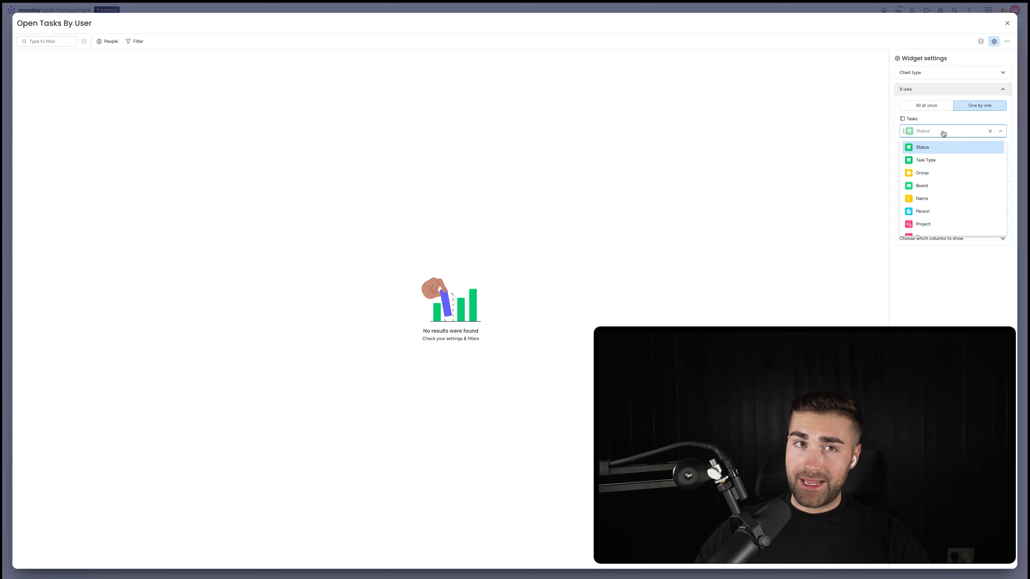
pyautogui.click(929, 211)
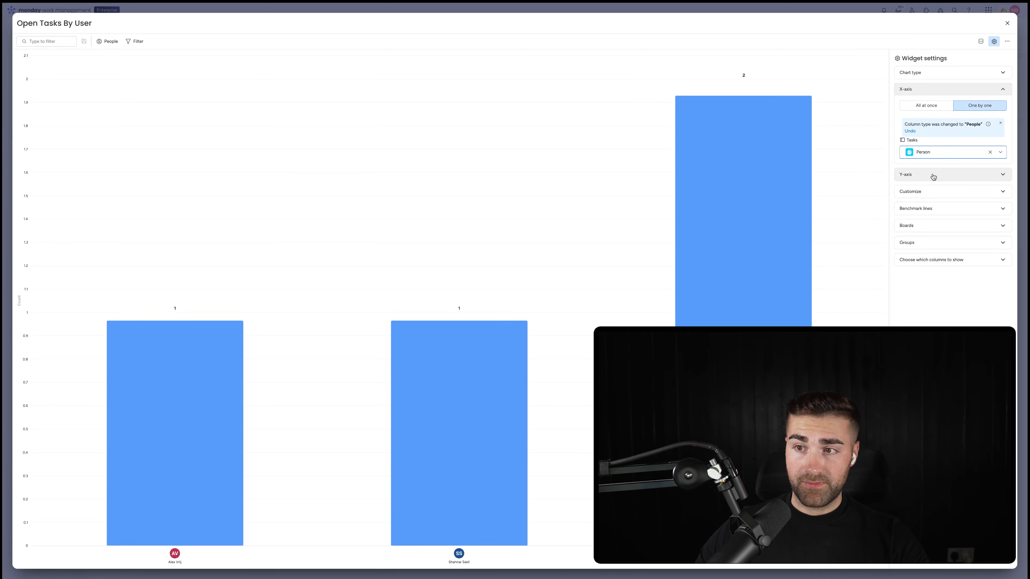
# Set the chart's Y-axis selection to one by one, keep Count items with the Sum calculation, and close the widget settings.
pyautogui.click(933, 175)
pyautogui.click(967, 133)
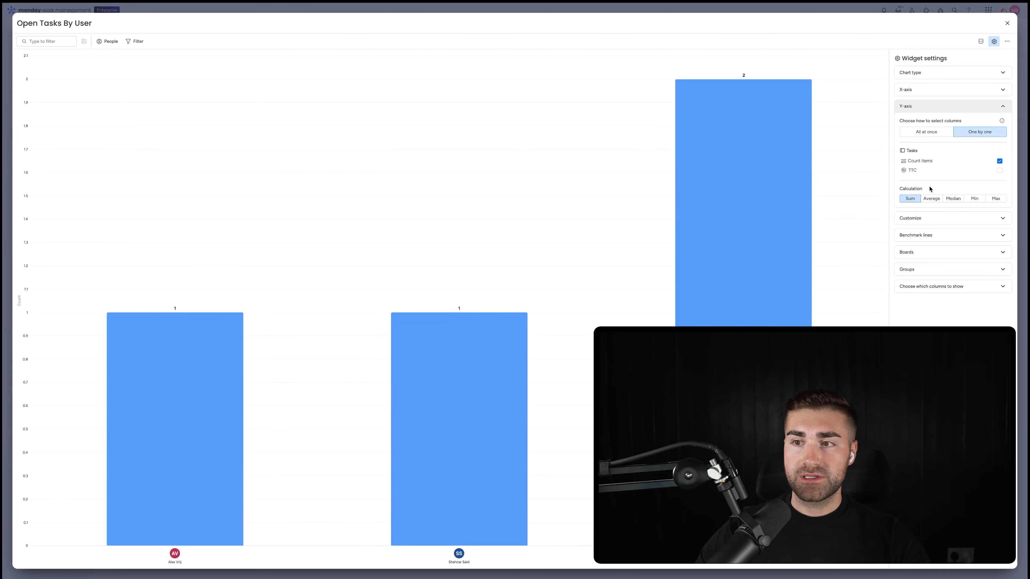
pyautogui.click(912, 218)
pyautogui.click(925, 125)
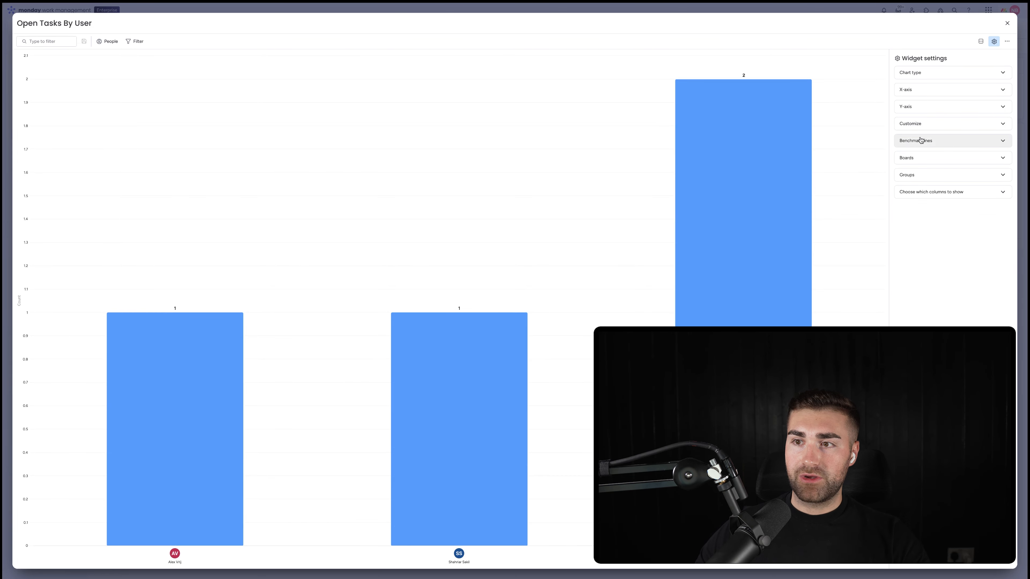
pyautogui.click(918, 140)
pyautogui.click(917, 141)
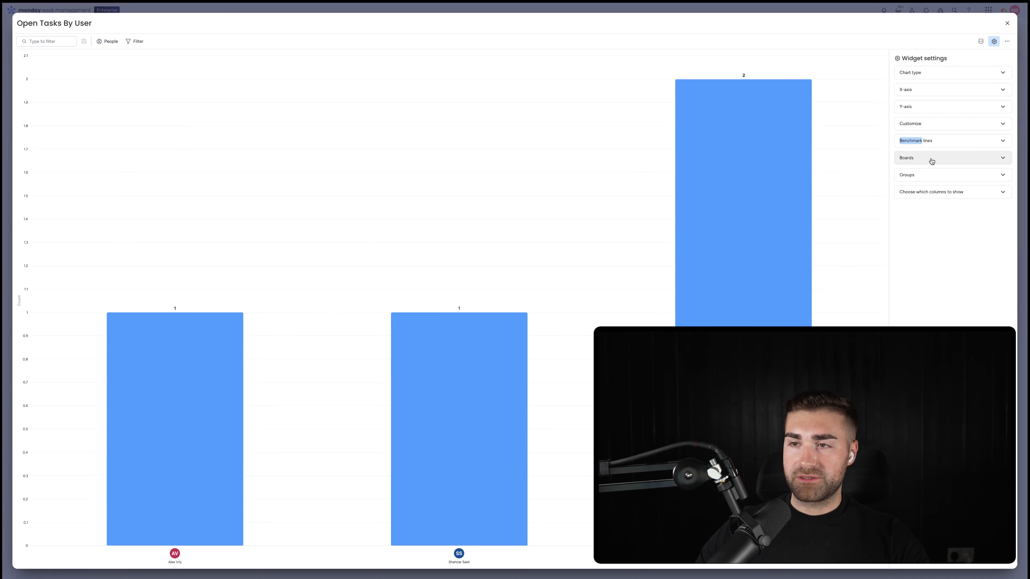
pyautogui.click(1006, 25)
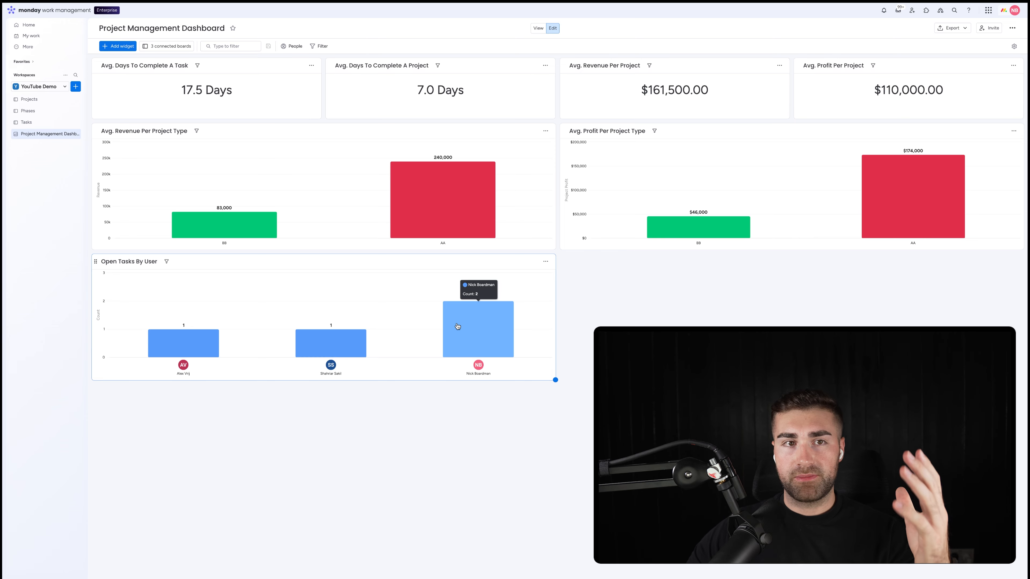
# Look over the Phases and Projects boards, including the projects' completion dates, and return to the Project Management Dashboard.
pyautogui.click(40, 112)
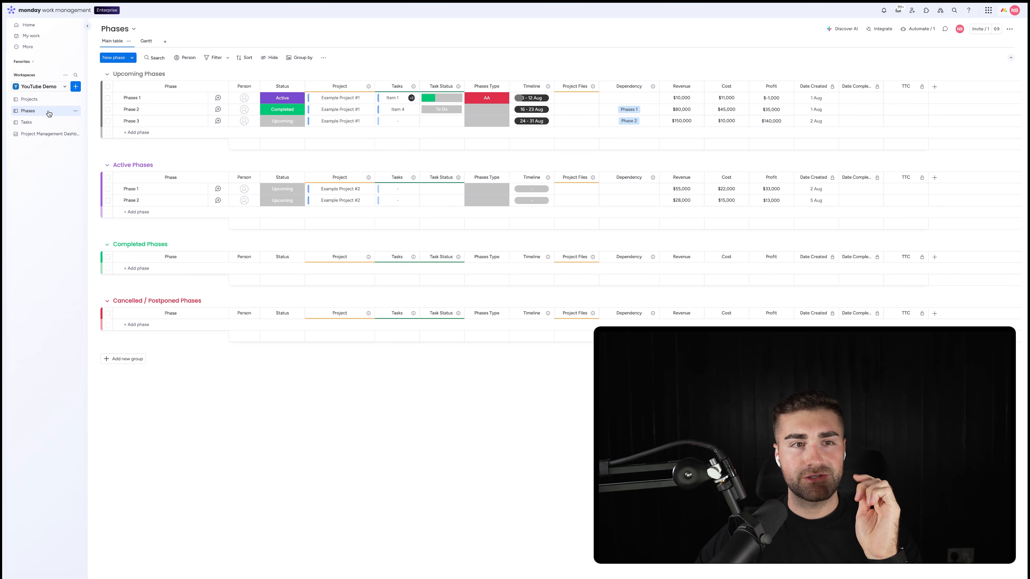
pyautogui.click(44, 101)
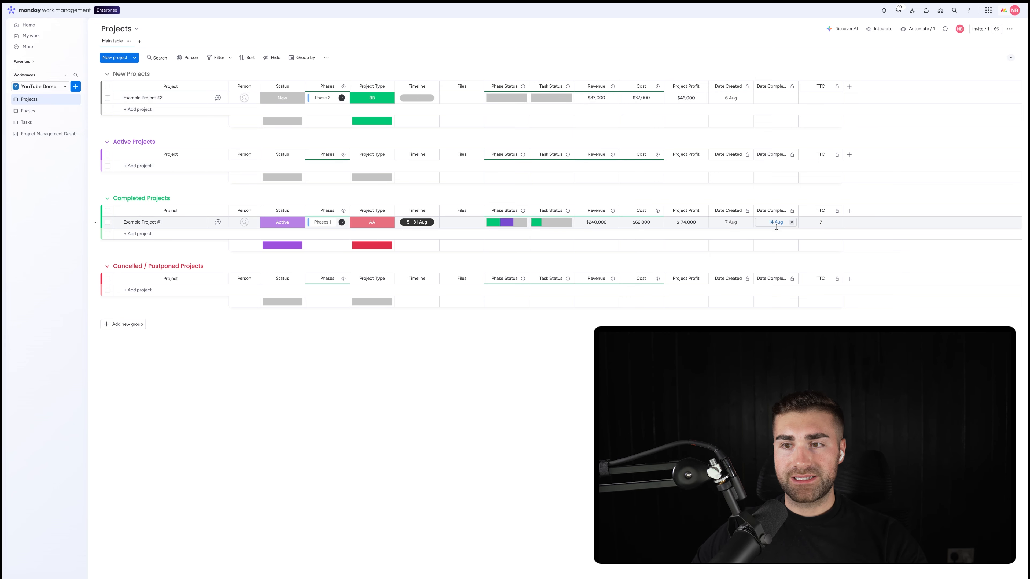
pyautogui.click(43, 134)
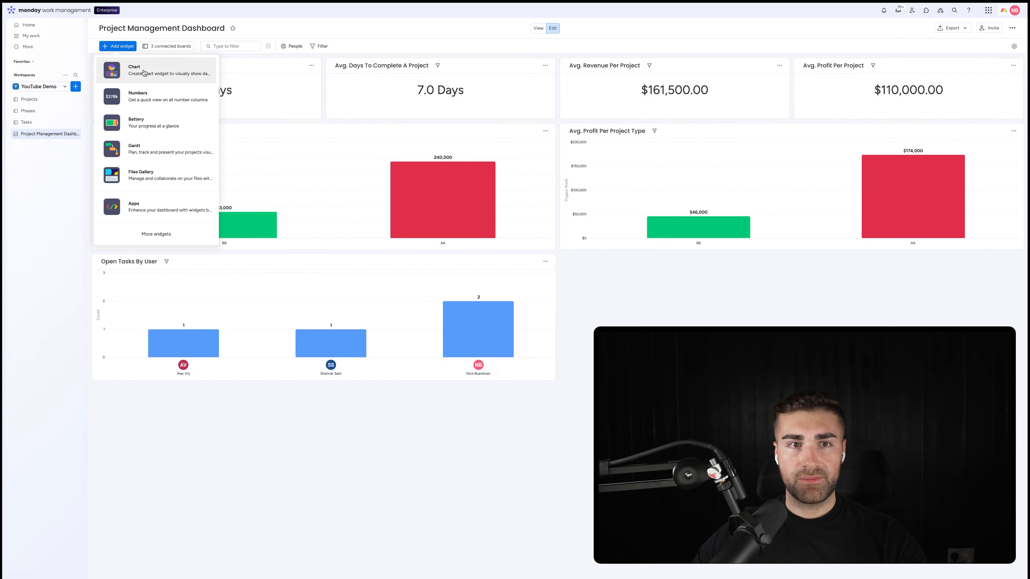
# Add a chart widget, place it above the Open Tasks By User chart and rename it Profit Per Month.
pyautogui.moveTo(565, 261); pyautogui.dragTo(128, 276)
pyautogui.click(109, 261)
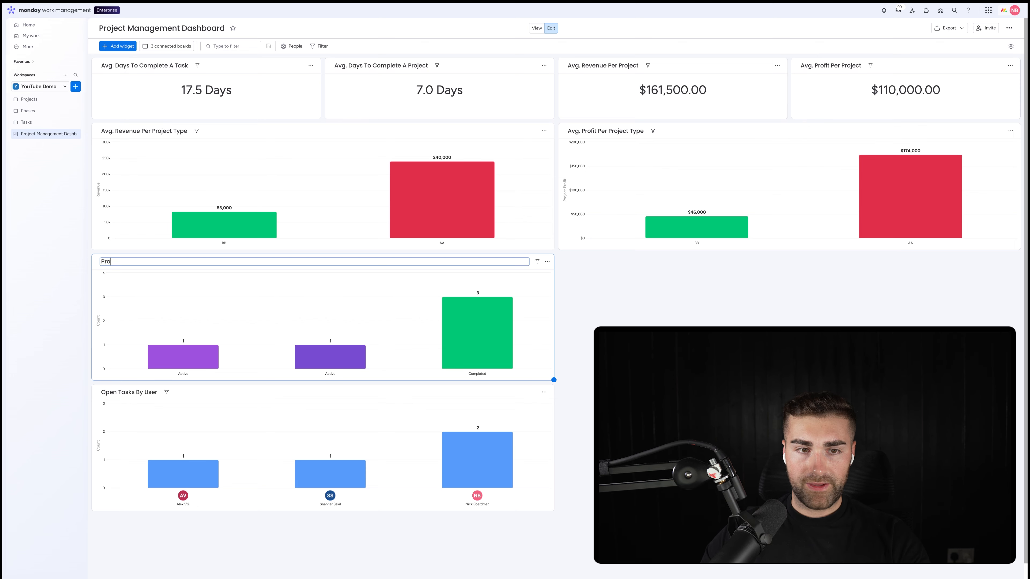
pyautogui.press('Return')
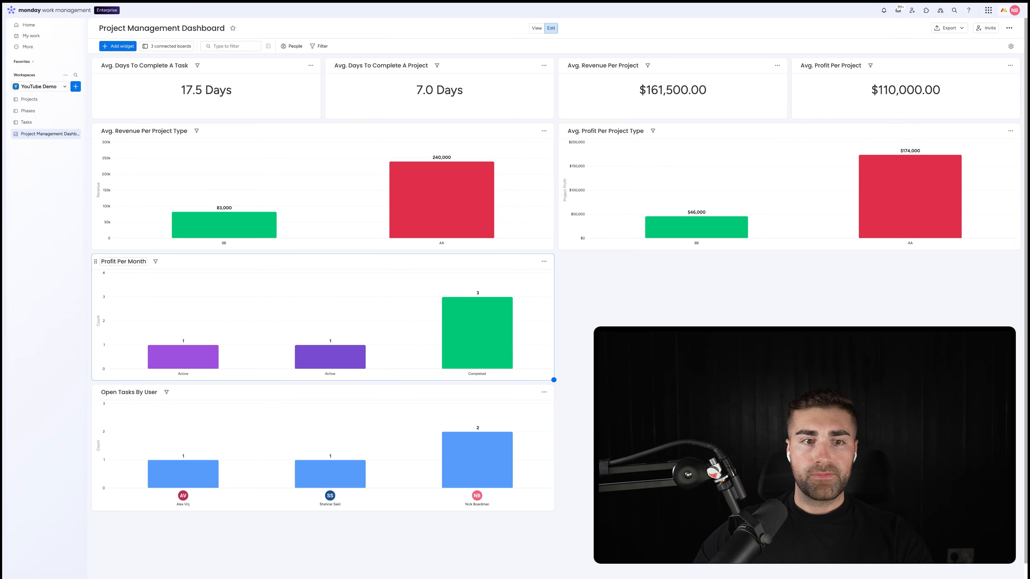
# In the Profit Per Month chart's settings, switch the X-axis selection to one by one and keep only the Projects board.
pyautogui.click(542, 263)
pyautogui.click(574, 285)
pyautogui.click(911, 88)
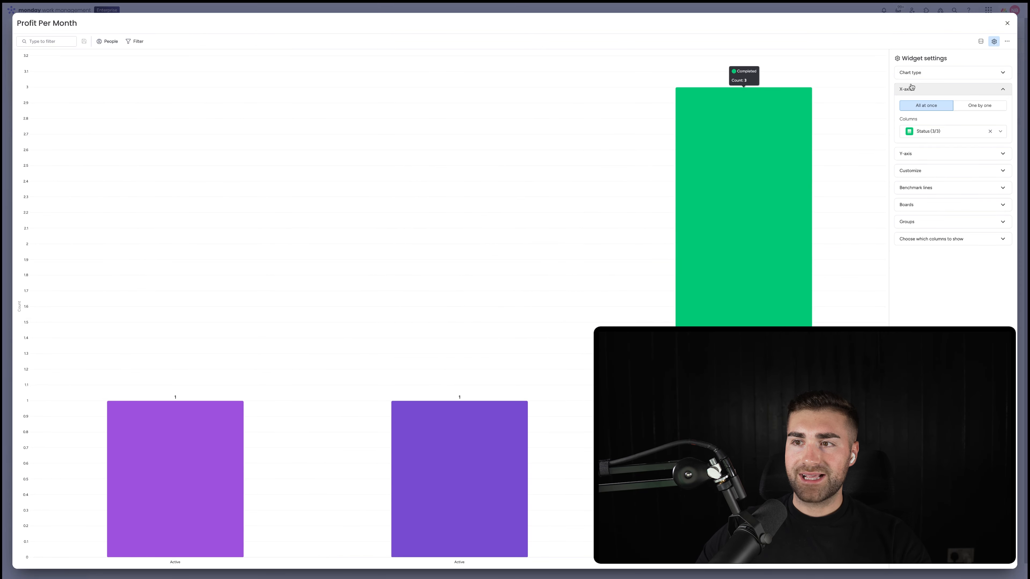
pyautogui.click(978, 108)
pyautogui.click(927, 245)
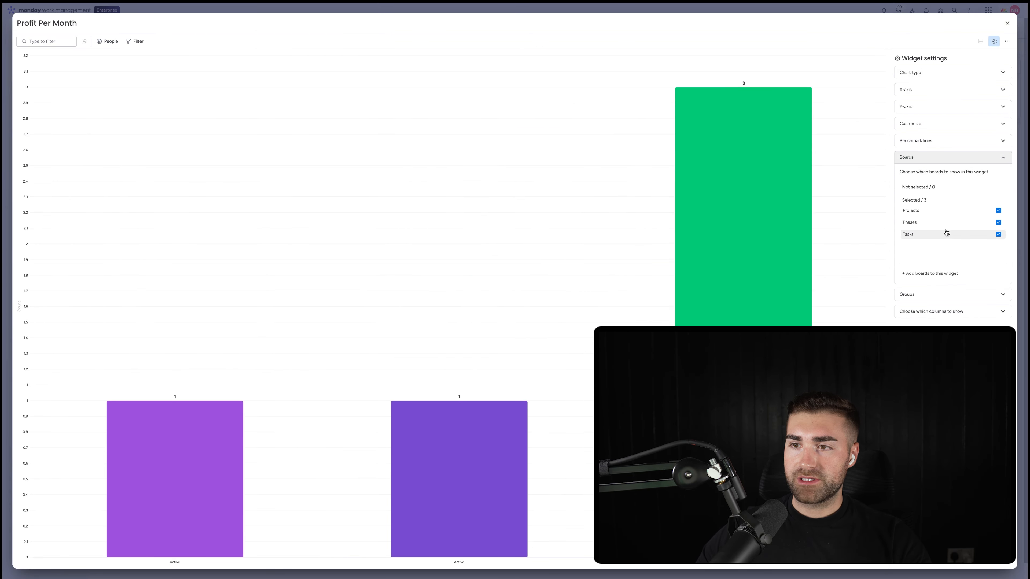
pyautogui.click(912, 234)
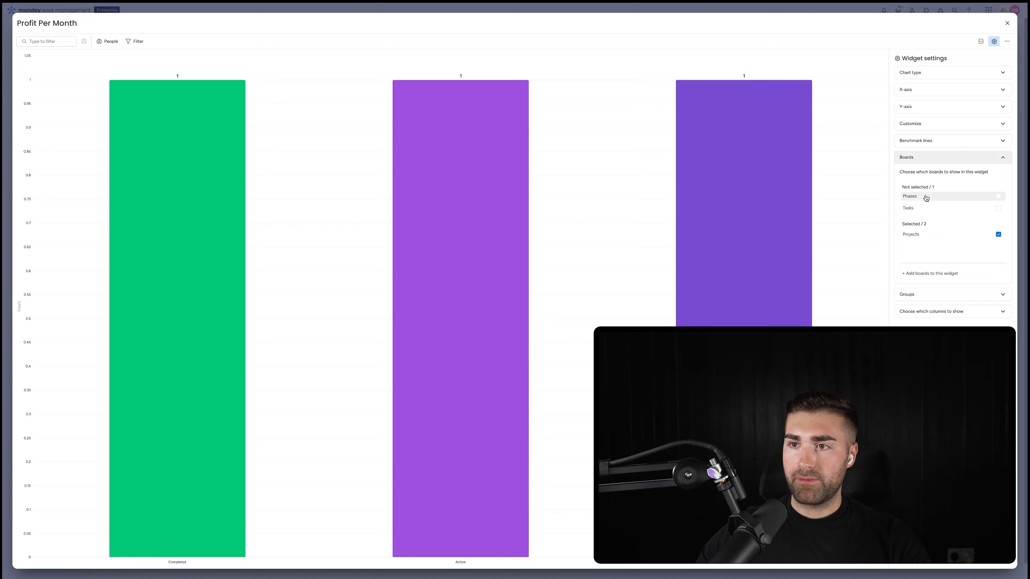
# Set the Profit Per Month chart's X-axis to the Projects board's Date Completed column.
pyautogui.click(933, 89)
pyautogui.click(952, 136)
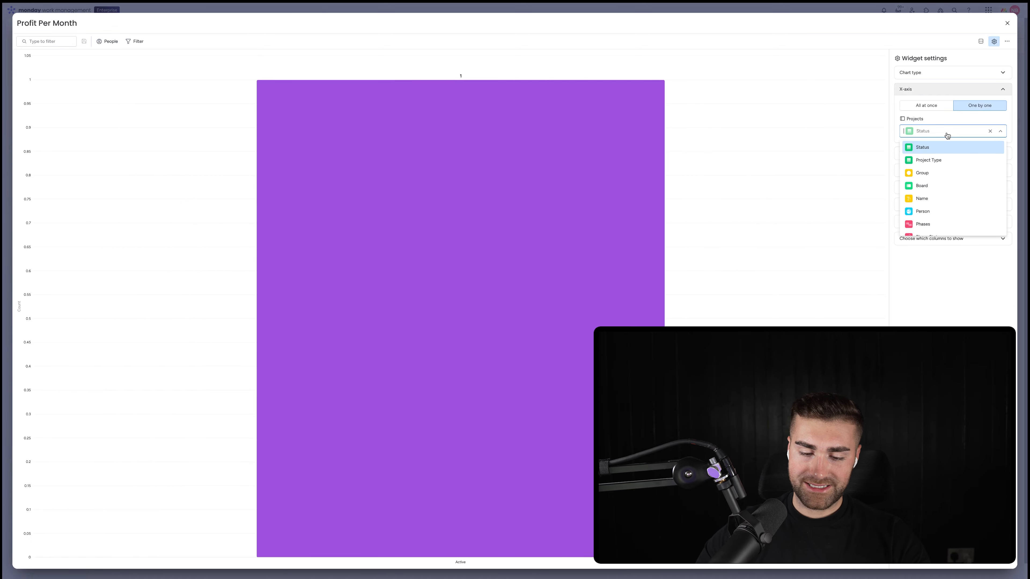
pyautogui.write('date co')
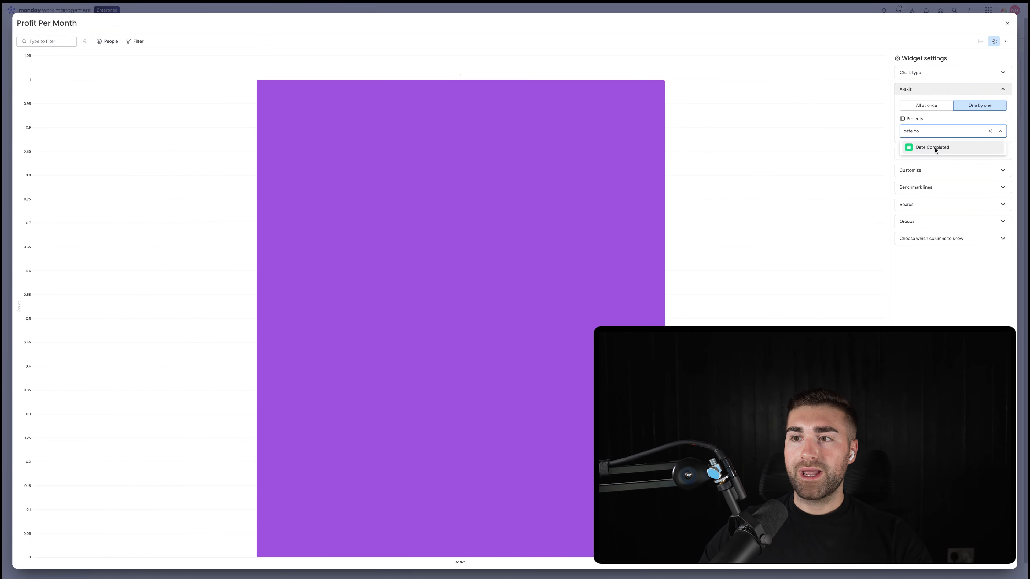
pyautogui.click(934, 148)
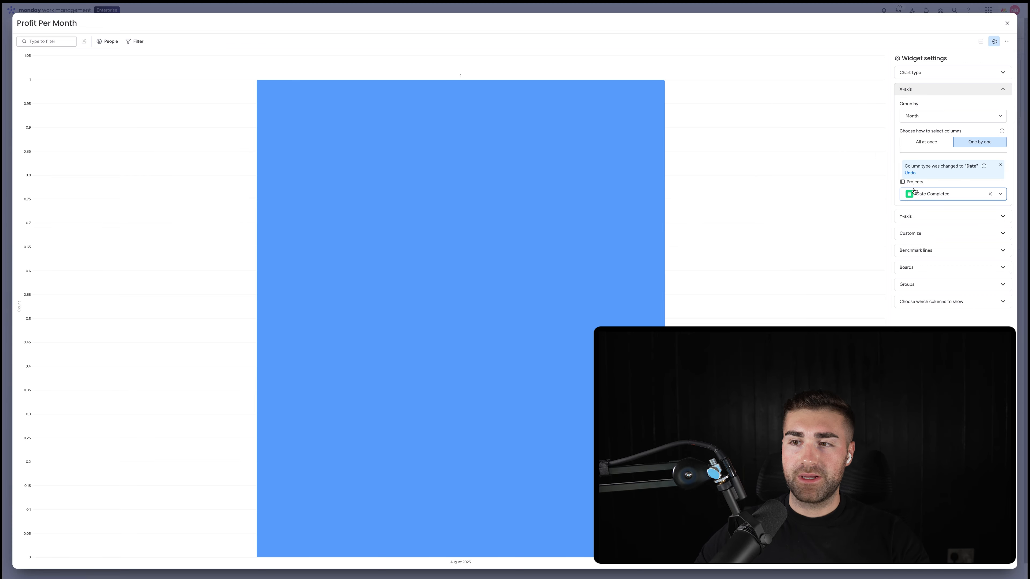
# Switch the Y-axis column selection to one by one and replace Count items with the Projects board's Project Profit.
pyautogui.click(911, 217)
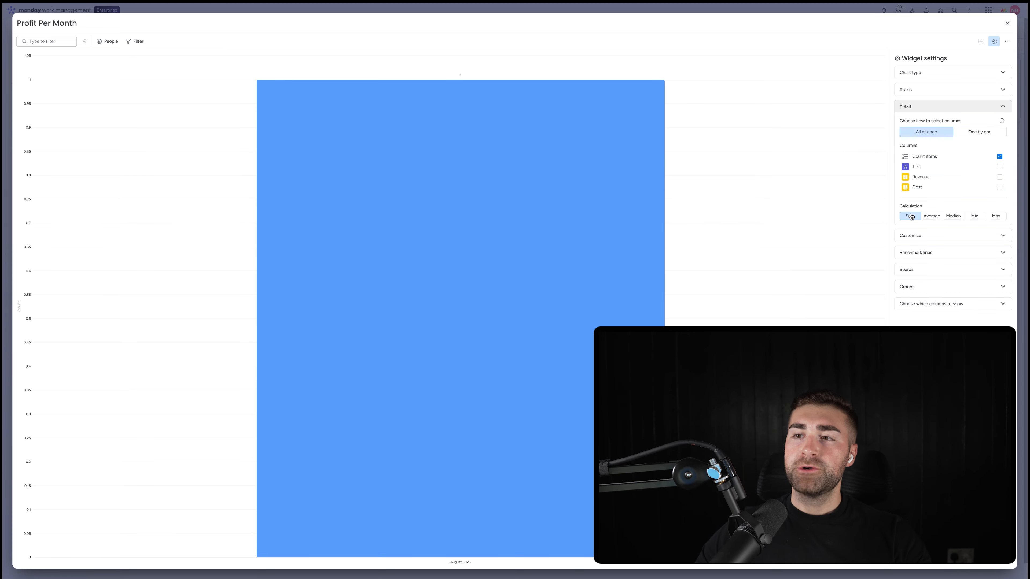
pyautogui.click(972, 134)
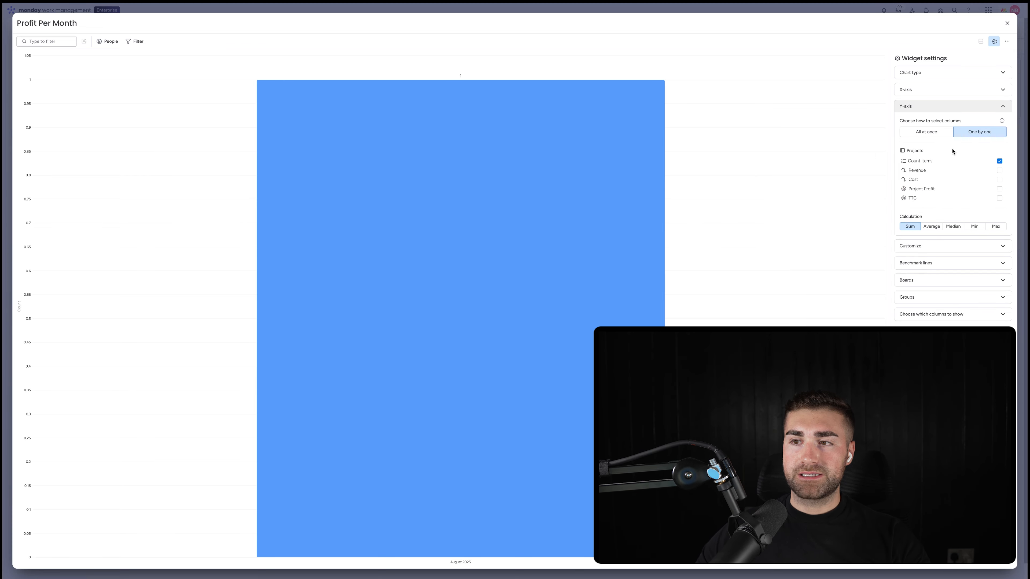
pyautogui.click(943, 161)
pyautogui.click(938, 191)
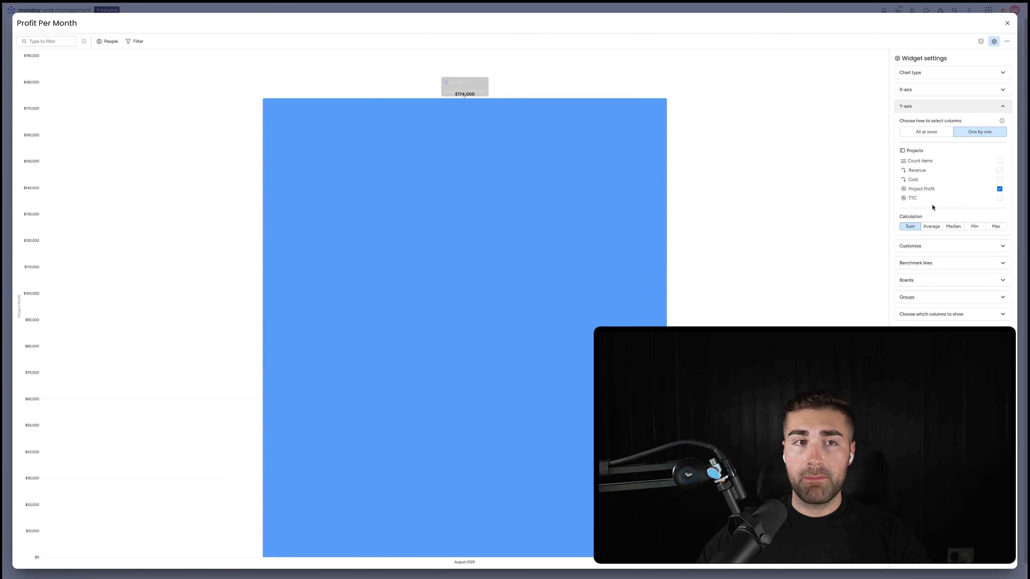
pyautogui.click(926, 90)
pyautogui.click(926, 91)
pyautogui.click(926, 91)
pyautogui.click(927, 91)
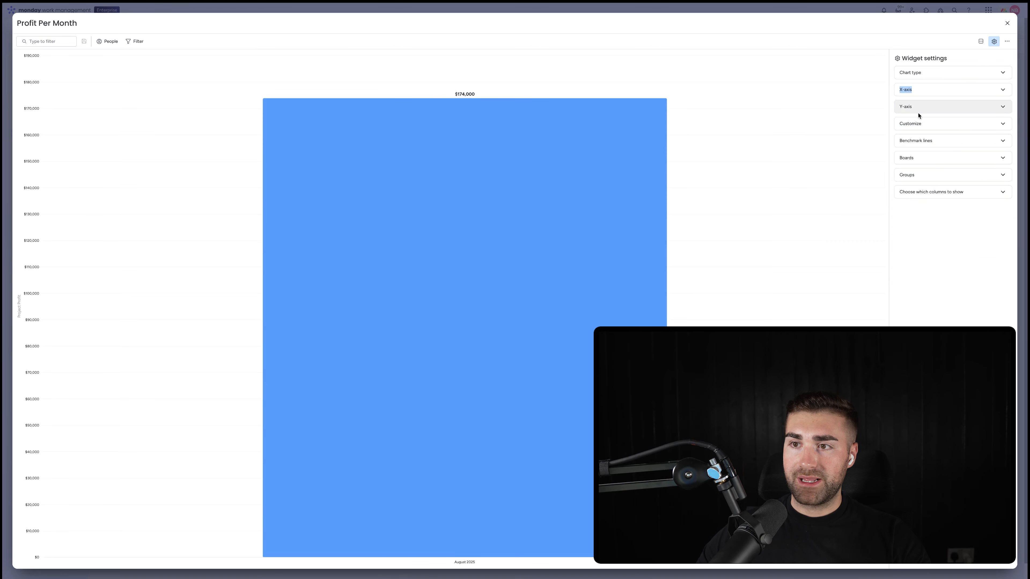
pyautogui.click(919, 110)
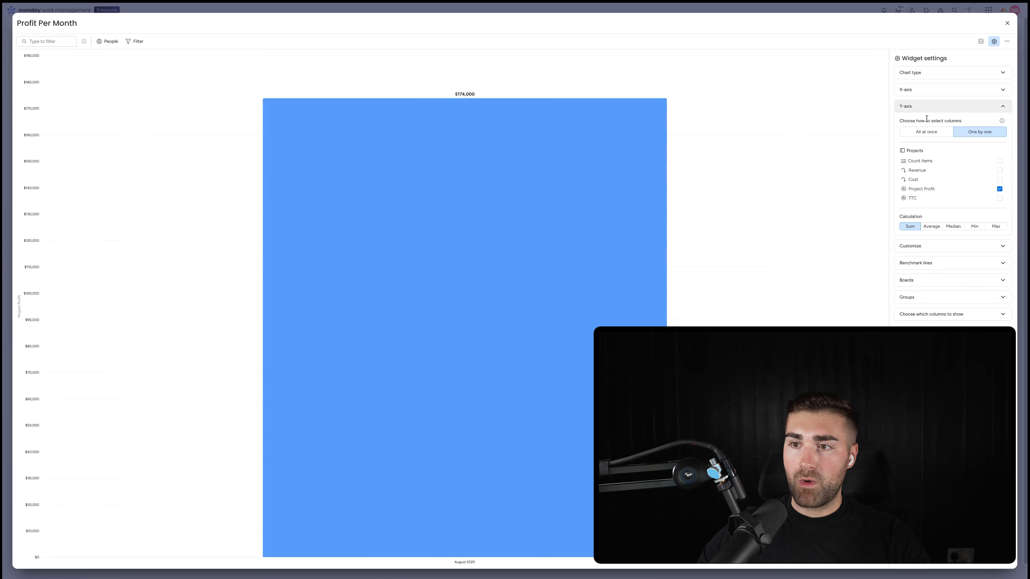
# Add a benchmark line at 100000 labelled Minimum to the Profit Per Month chart.
pyautogui.click(923, 246)
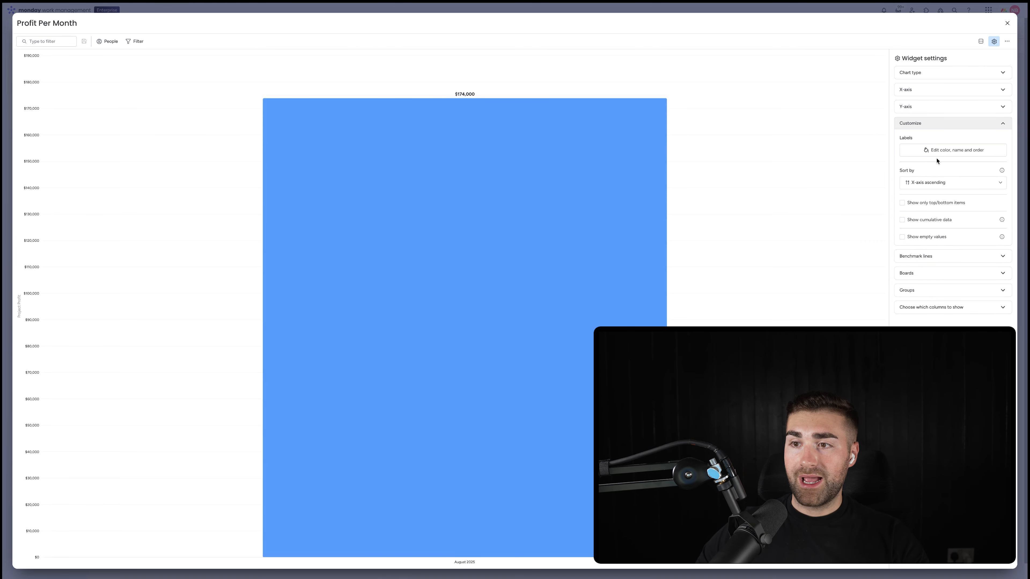
pyautogui.click(926, 256)
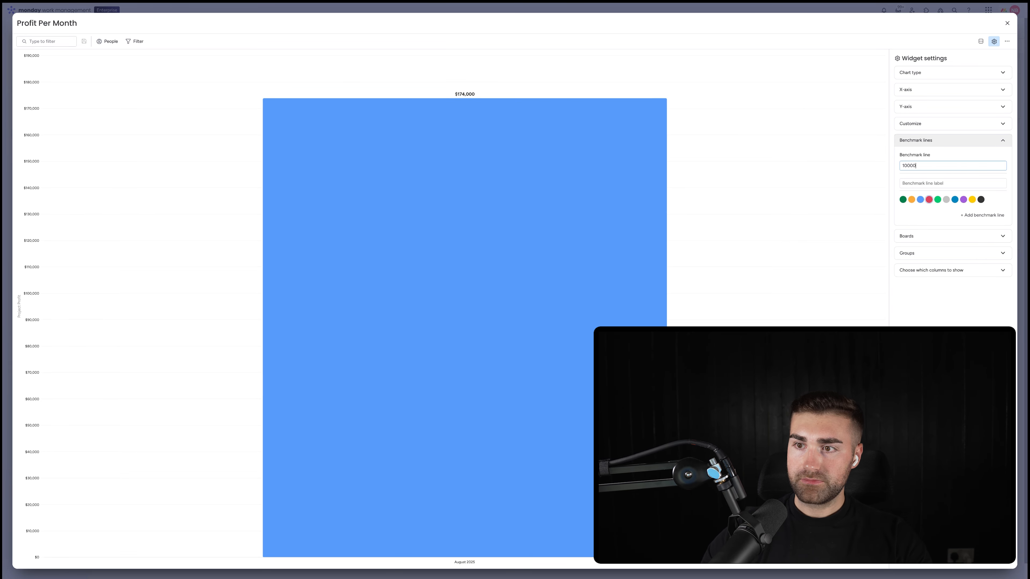
pyautogui.click(910, 183)
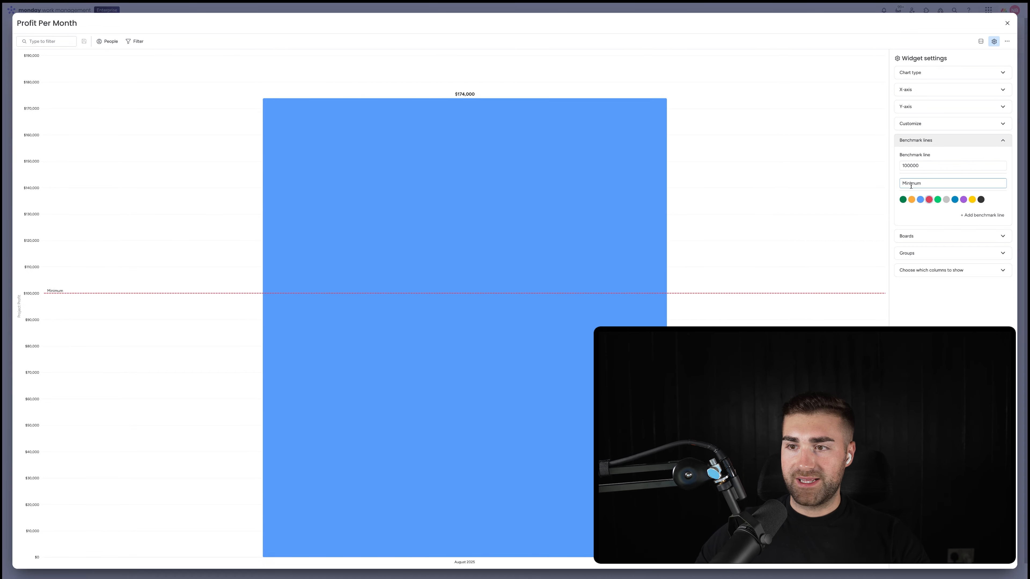
# Limit the Profit Per Month chart to the Completed Projects group and close the widget settings.
pyautogui.click(917, 253)
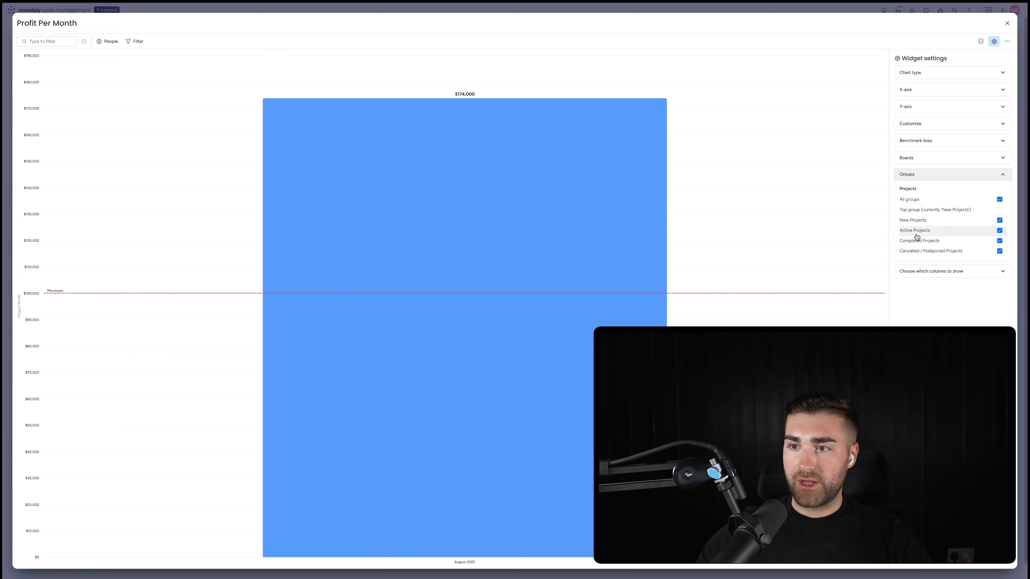
pyautogui.click(917, 251)
pyautogui.click(916, 230)
pyautogui.click(915, 220)
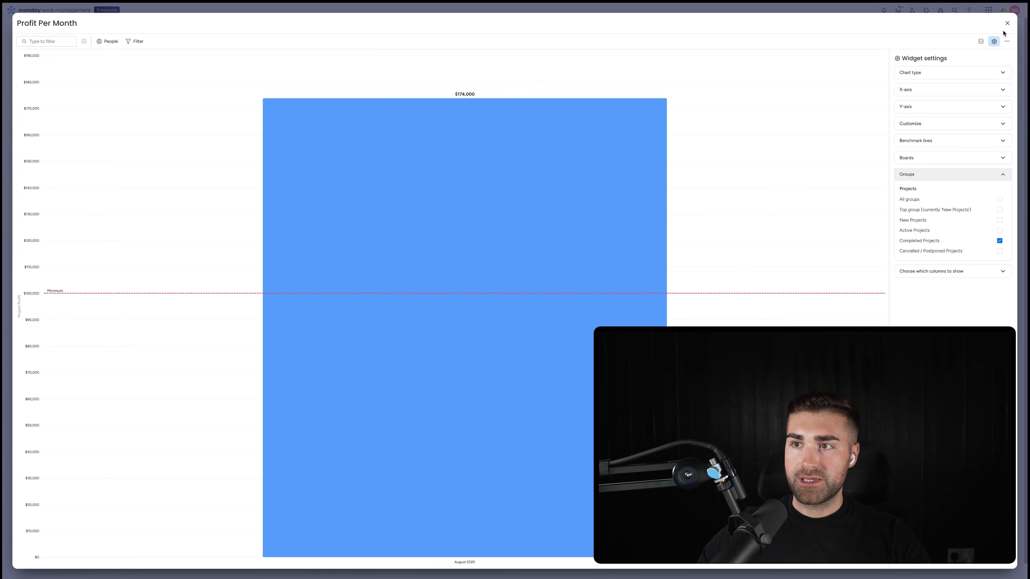
pyautogui.click(1007, 23)
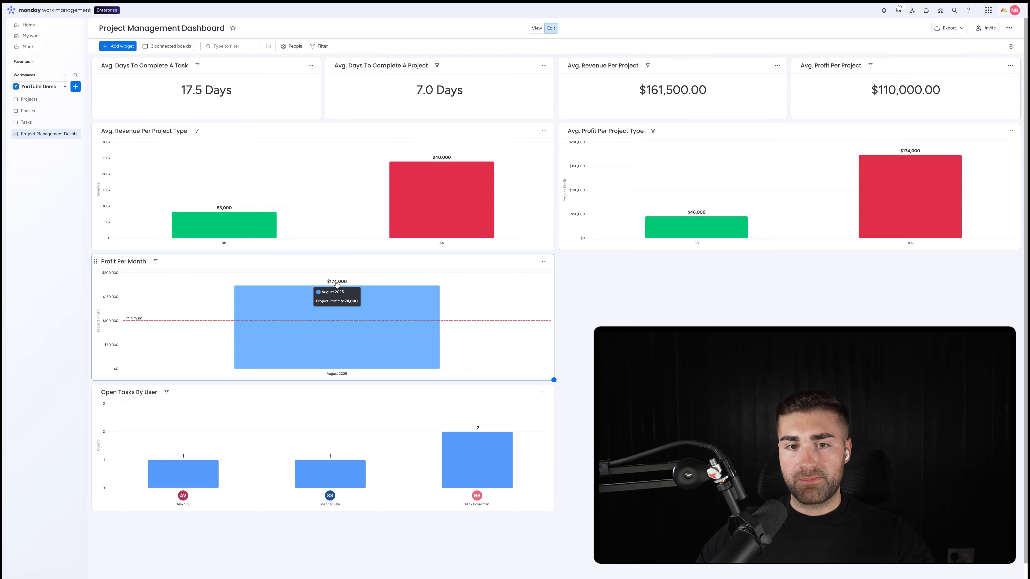
# Move Example Project #2 to the Completed Projects group, set its completion date to 30 September 2025, and check the dashboard's Profit Per Month chart.
pyautogui.click(29, 99)
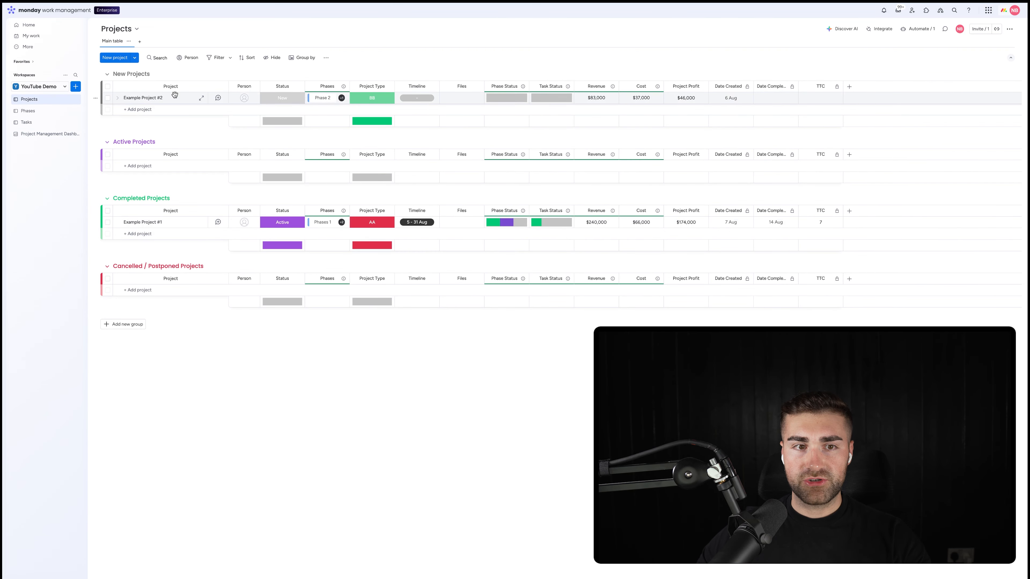
pyautogui.moveTo(175, 95); pyautogui.dragTo(174, 219)
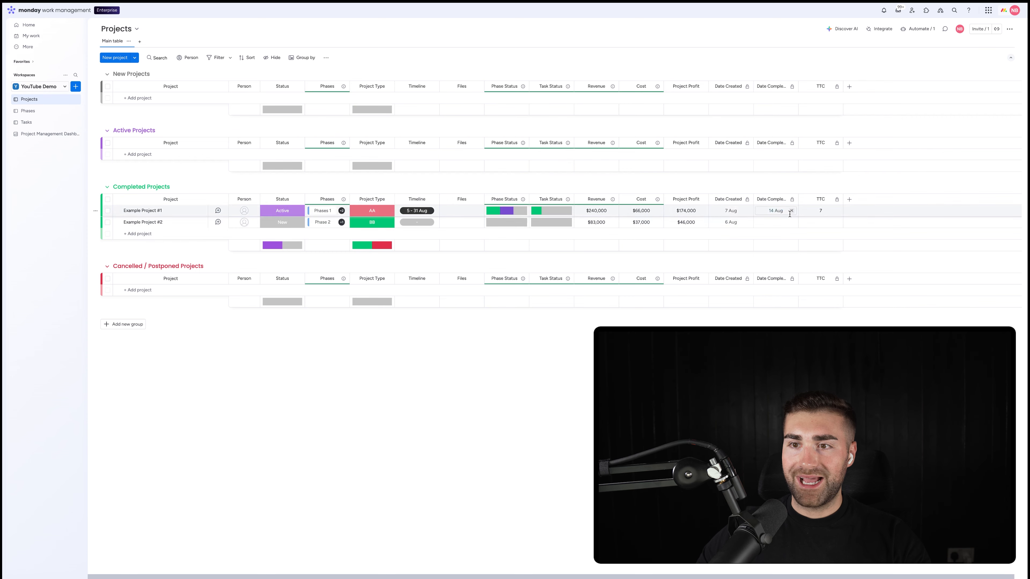
pyautogui.click(790, 223)
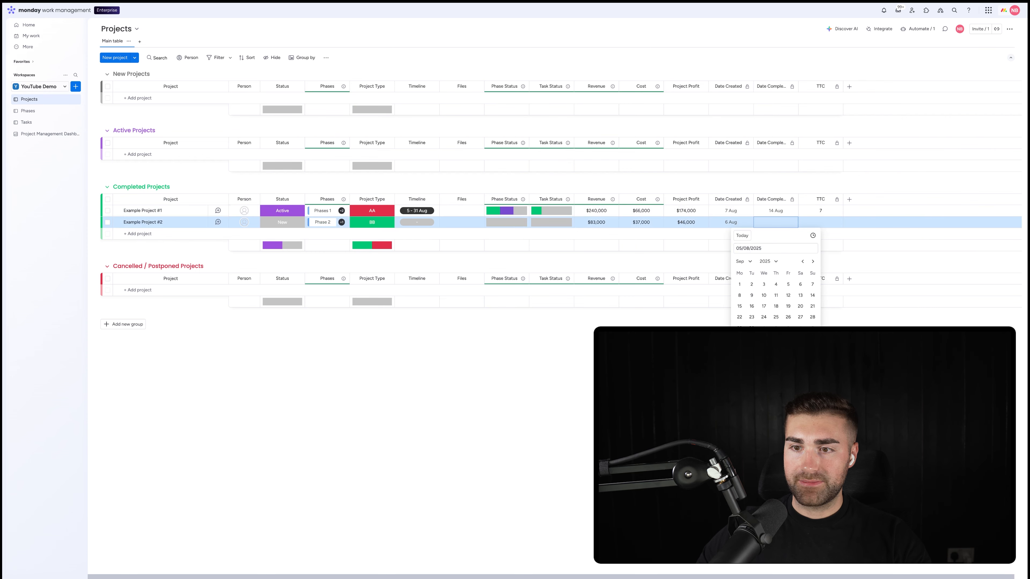
pyautogui.click(751, 328)
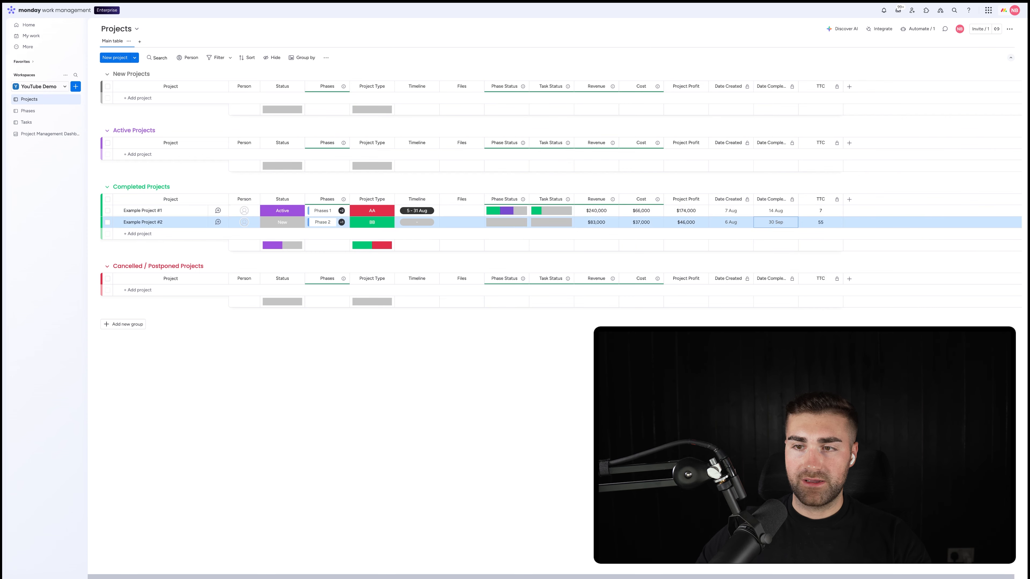
pyautogui.click(44, 136)
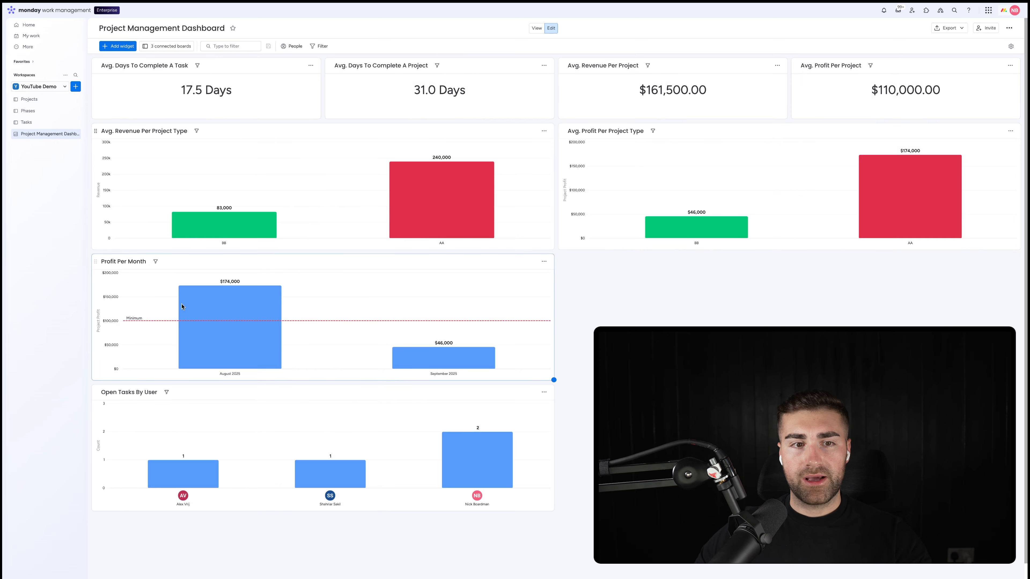
pyautogui.moveTo(456, 361)
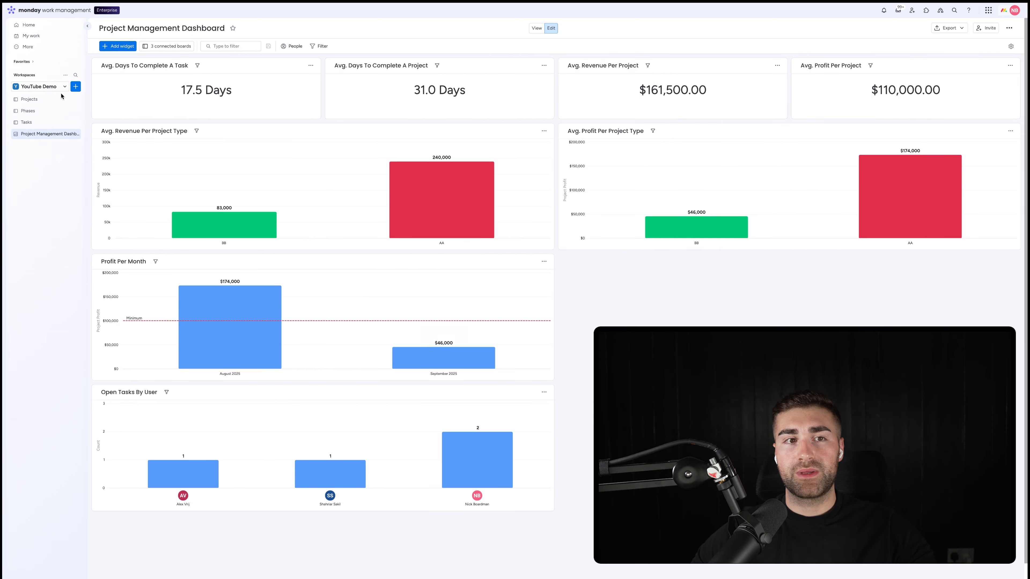
# Change Example Project #2's completion date to 22 July 2025 and check the monthly profits on the dashboard.
pyautogui.click(49, 101)
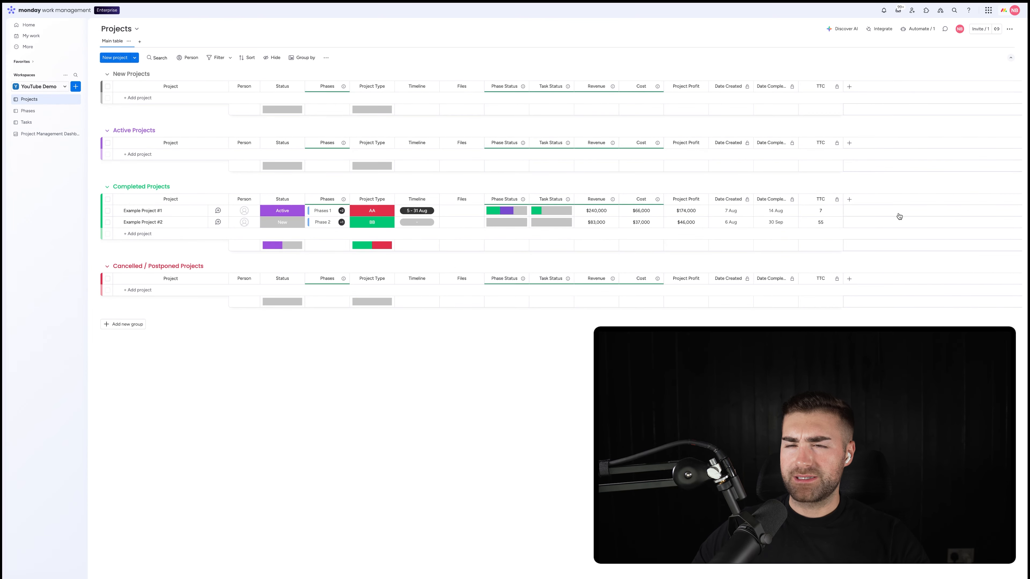
pyautogui.click(776, 222)
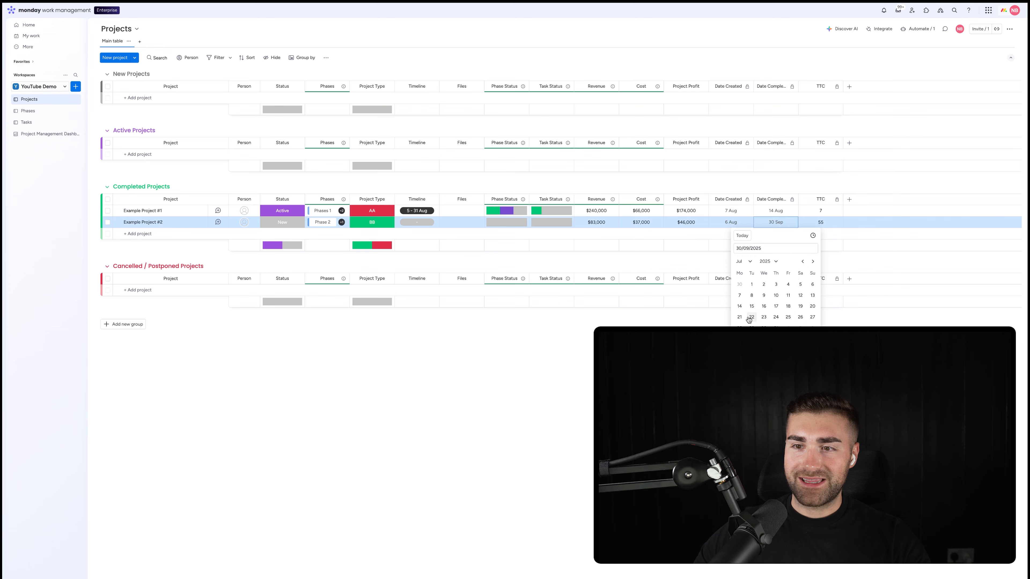
pyautogui.click(565, 384)
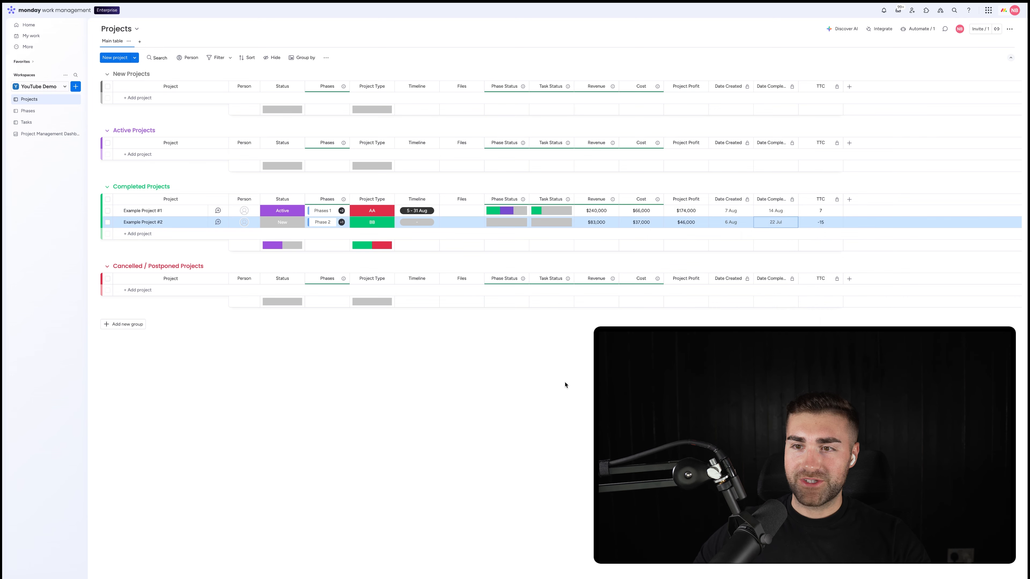
pyautogui.click(49, 133)
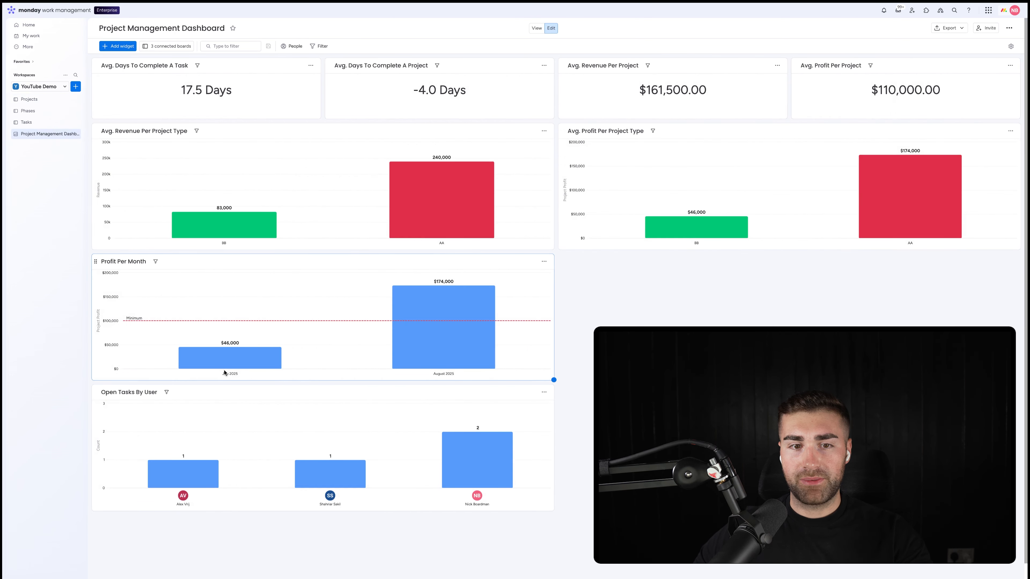
pyautogui.moveTo(228, 363)
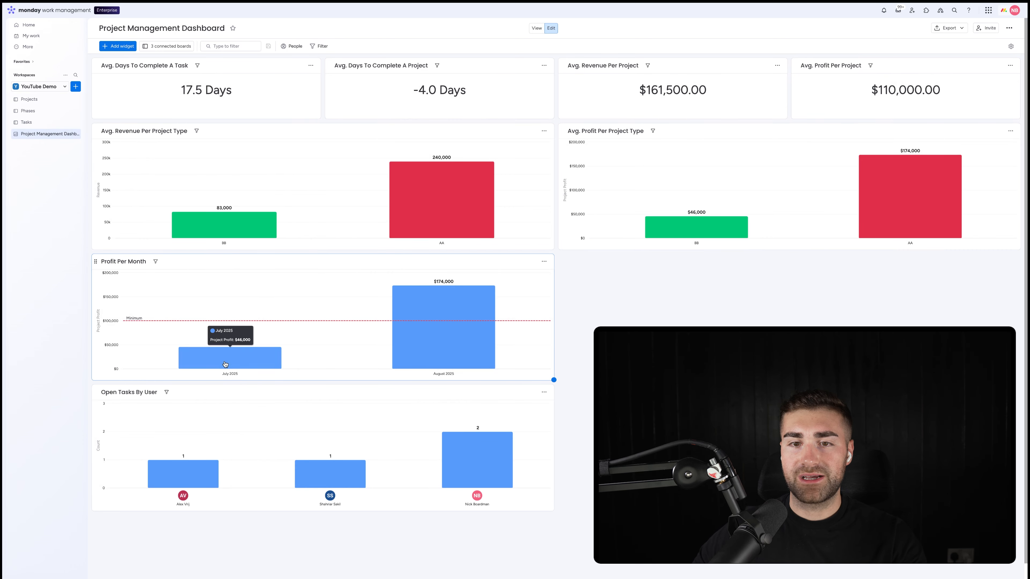
pyautogui.moveTo(480, 317)
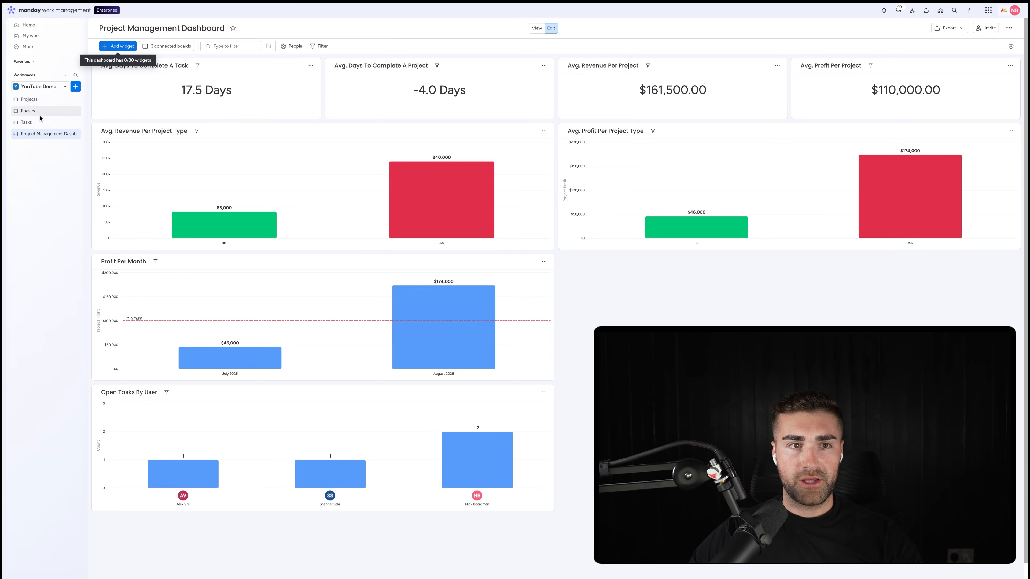
# After viewing the Projects board's dates, add a dashboard chart widget above Profit Per Month and rename it New Projects Per Month.
pyautogui.click(39, 99)
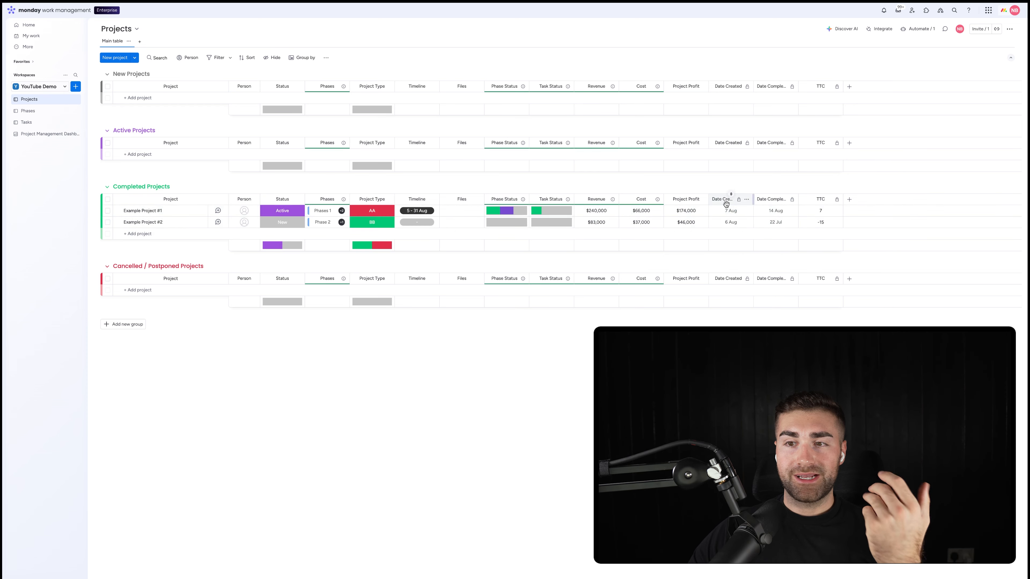
pyautogui.click(48, 134)
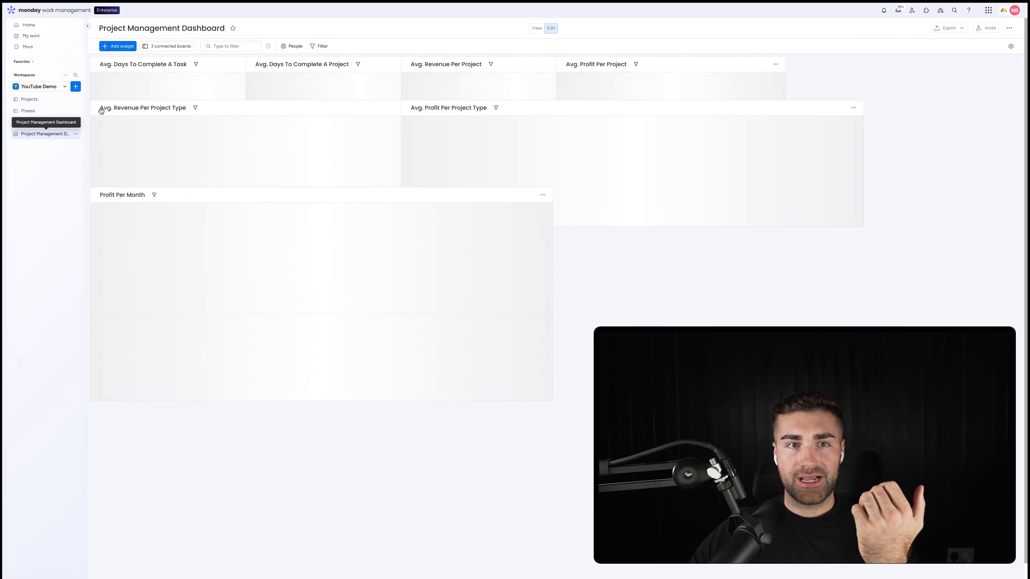
pyautogui.click(119, 47)
pyautogui.click(134, 69)
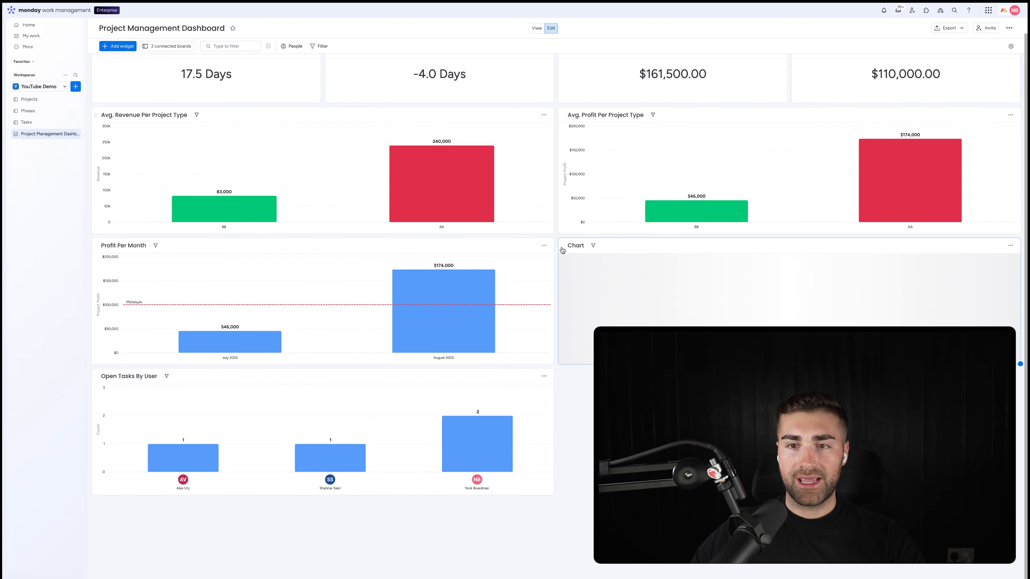
pyautogui.moveTo(576, 246); pyautogui.dragTo(106, 246)
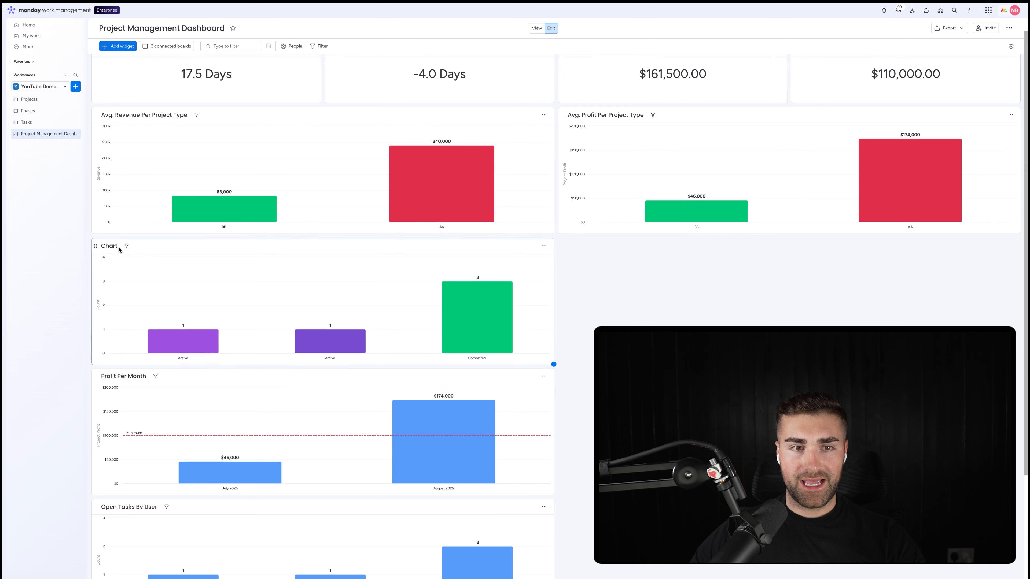
pyautogui.click(111, 243)
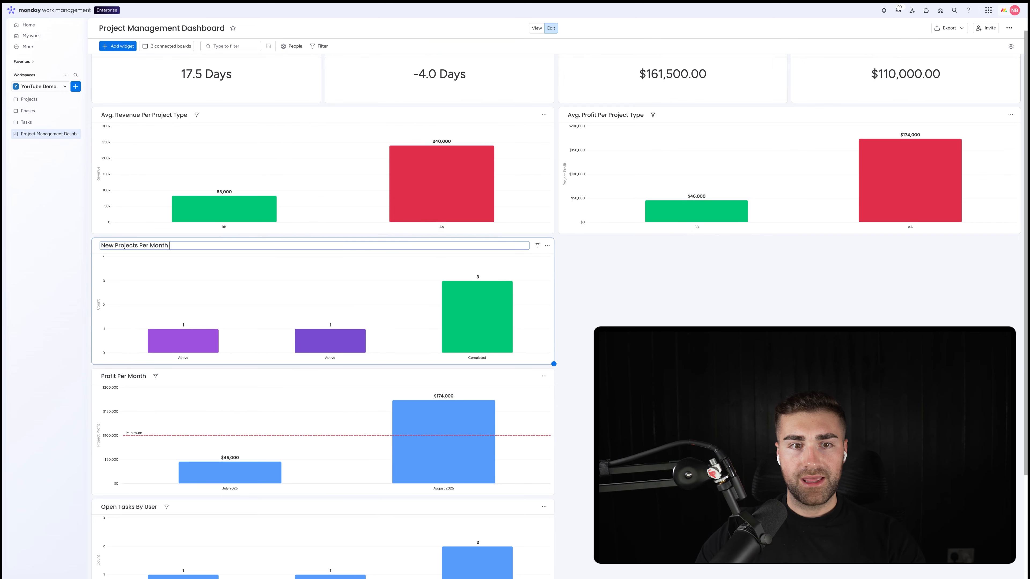
pyautogui.press('Return')
# In the New Projects Per Month chart's settings, deselect the Phases board so only the Projects board is used.
pyautogui.click(544, 246)
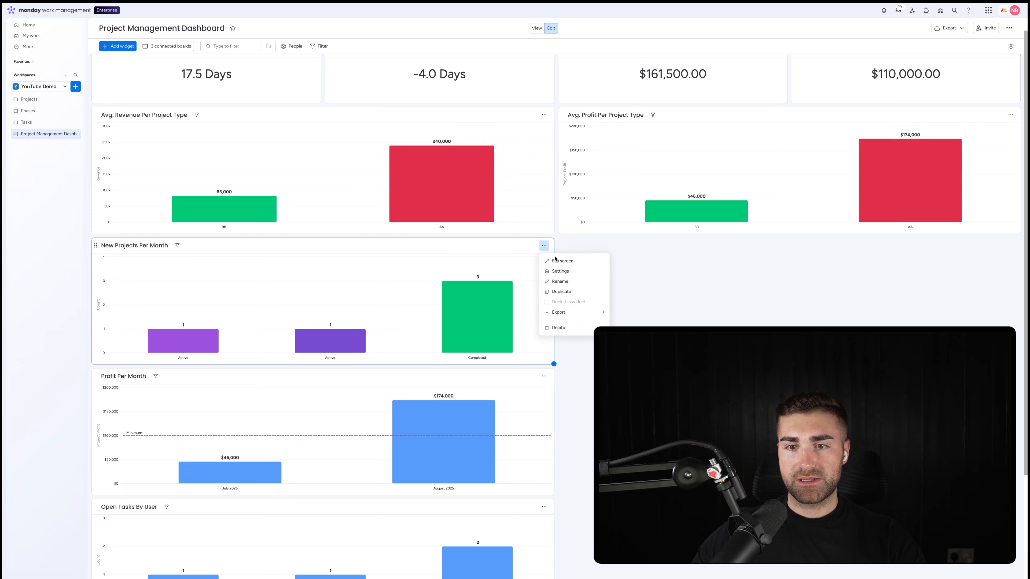
pyautogui.click(560, 271)
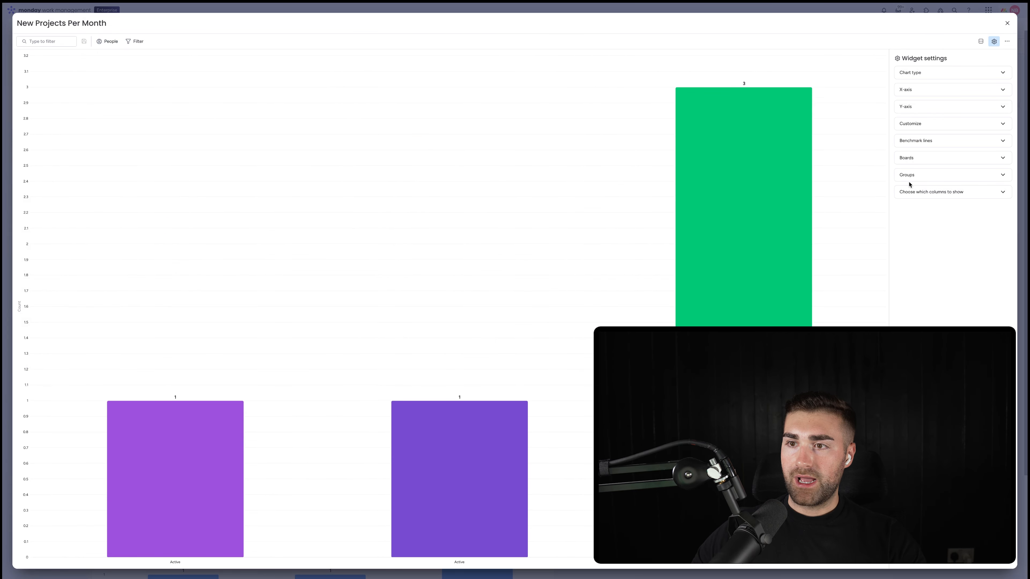
pyautogui.click(910, 159)
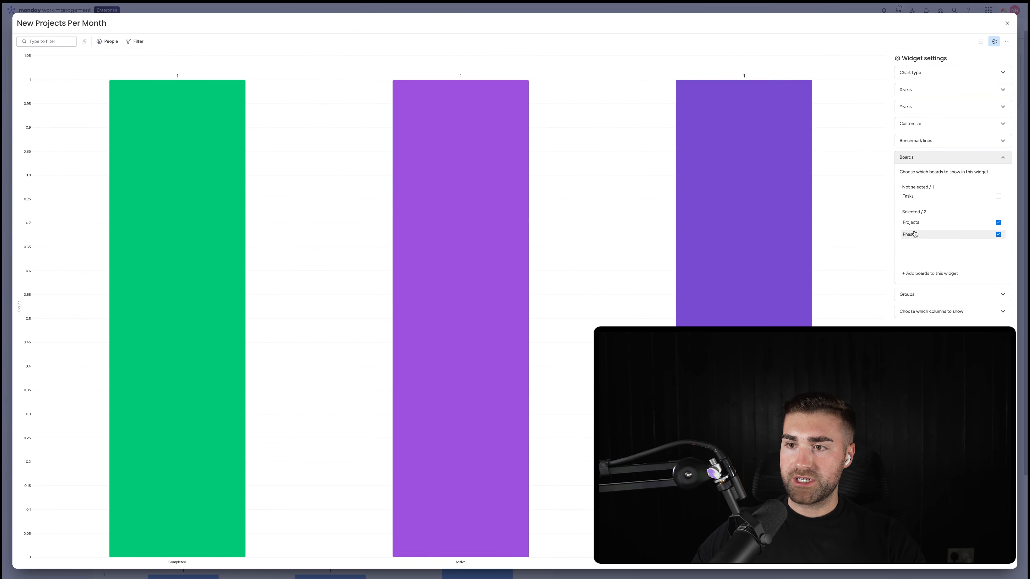
pyautogui.click(914, 234)
pyautogui.click(926, 73)
pyautogui.click(929, 75)
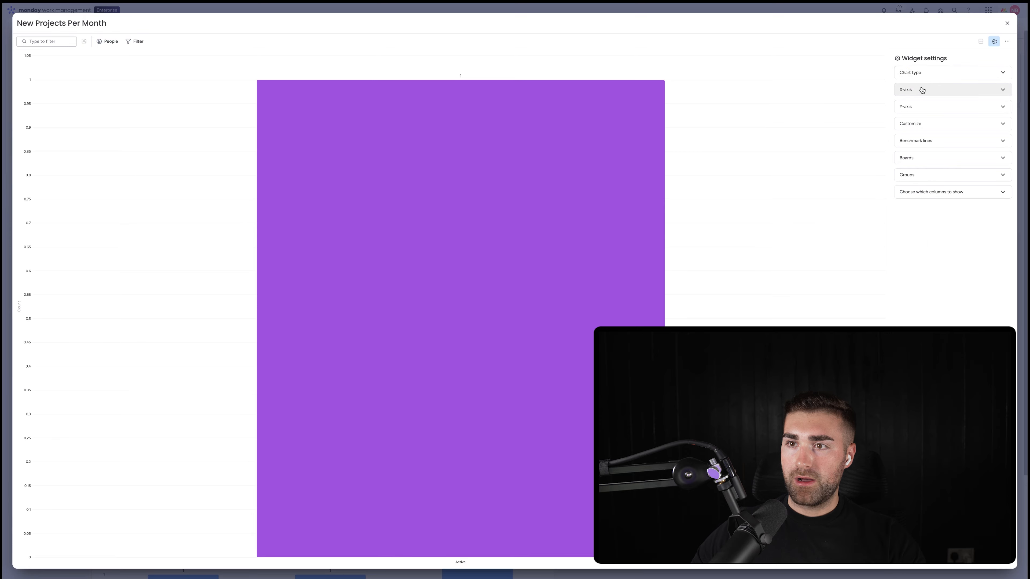
# Set the New Projects Per Month chart's X-axis to the Projects board's Date Created column, with columns selected one by one.
pyautogui.click(930, 89)
pyautogui.click(975, 117)
pyautogui.click(932, 132)
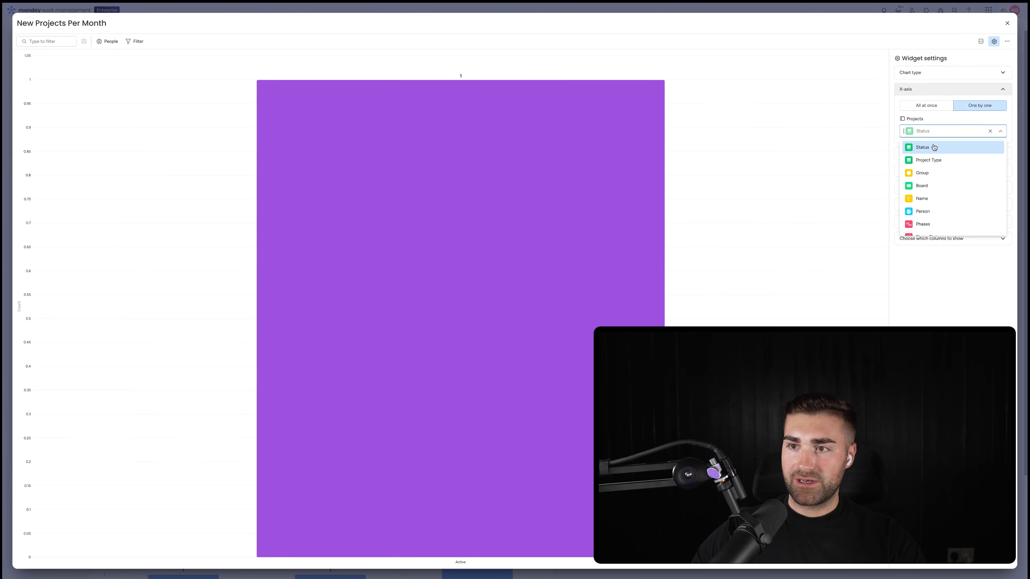
pyautogui.write('date')
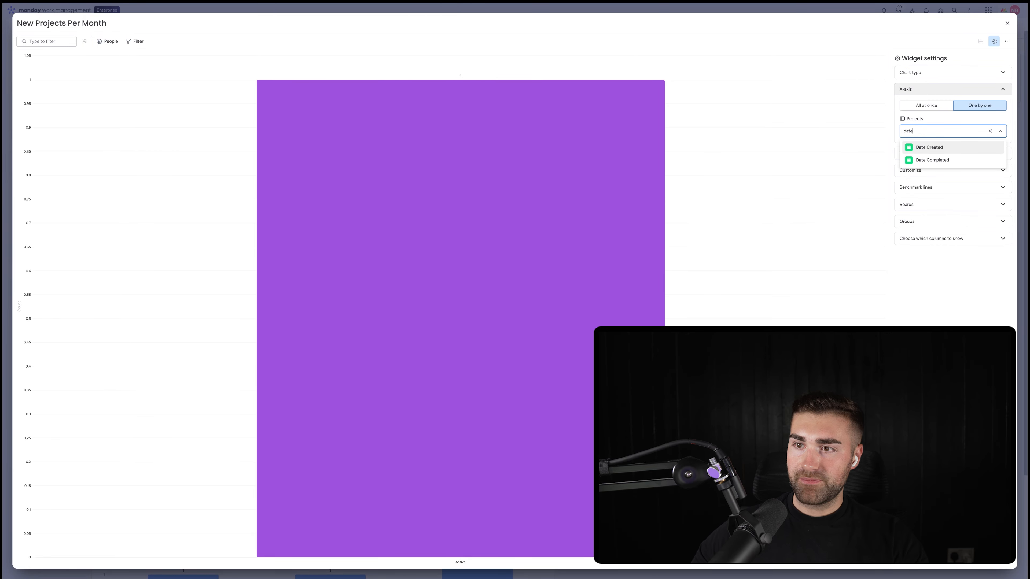
pyautogui.click(942, 147)
# Set the chart's Y-axis to one-by-one column selection with Count items, review the benchmark, board and group settings, and close the widget.
pyautogui.click(933, 217)
pyautogui.click(973, 135)
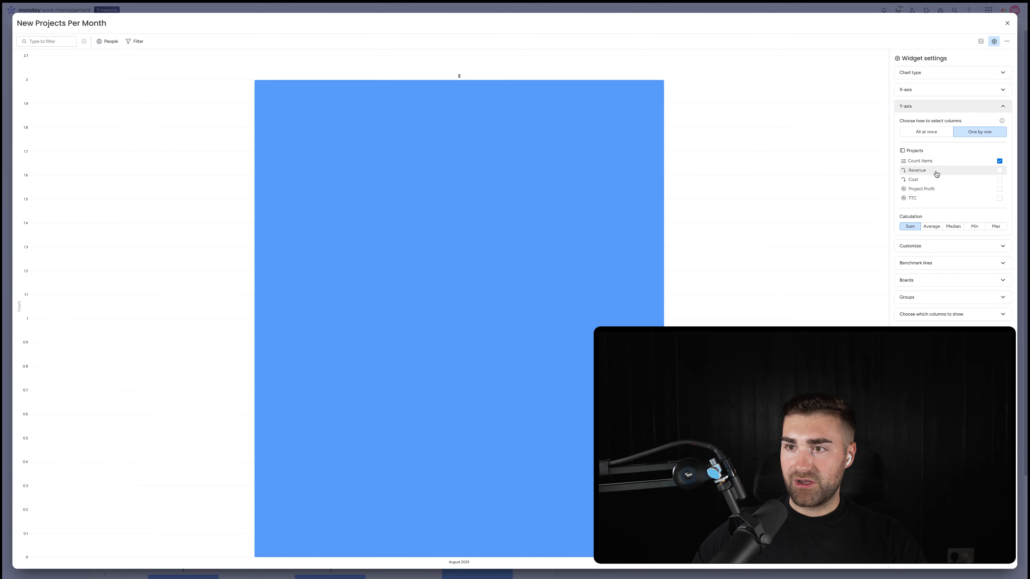
pyautogui.click(932, 246)
pyautogui.click(926, 256)
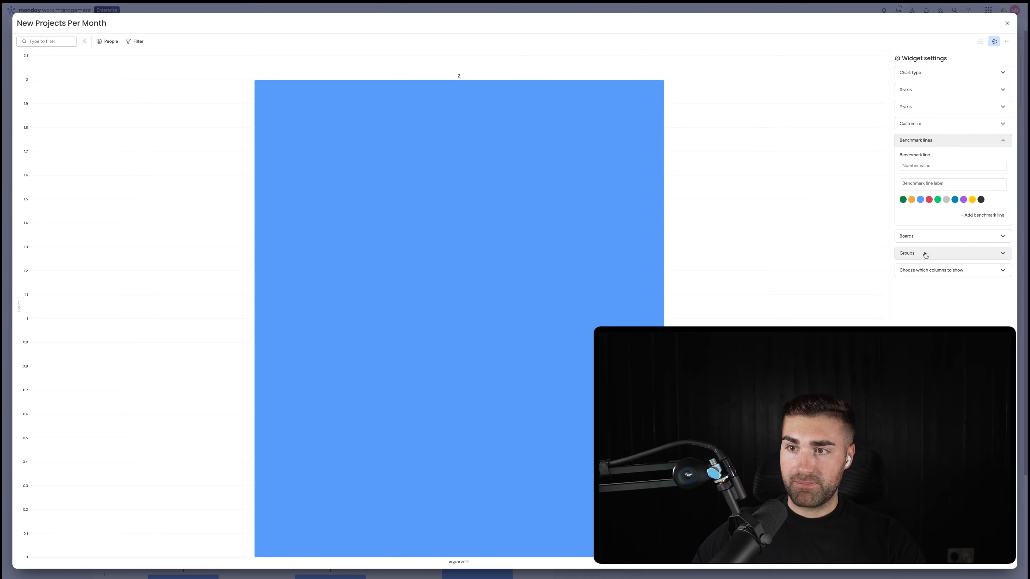
pyautogui.click(922, 237)
pyautogui.click(916, 293)
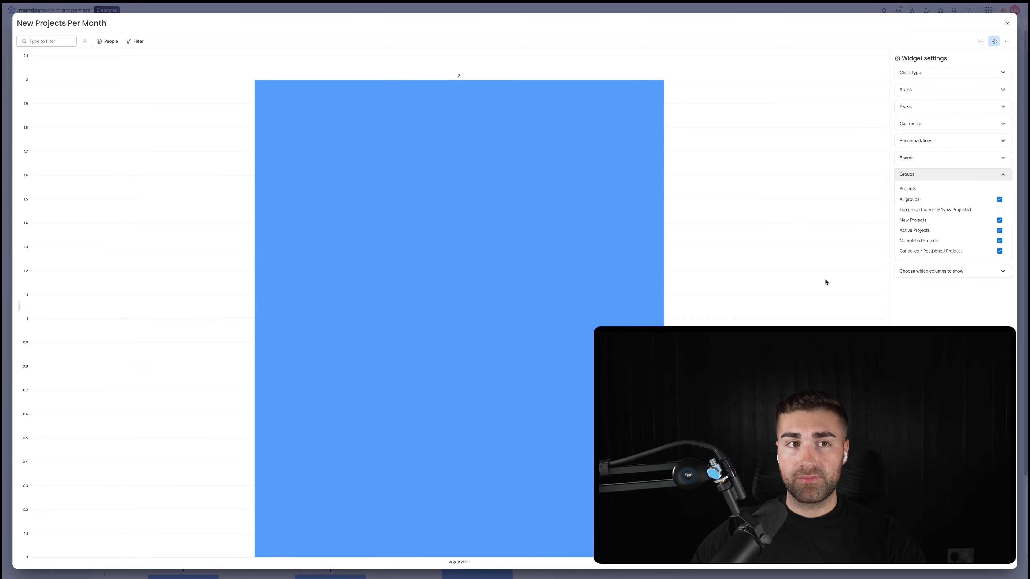
pyautogui.click(1007, 23)
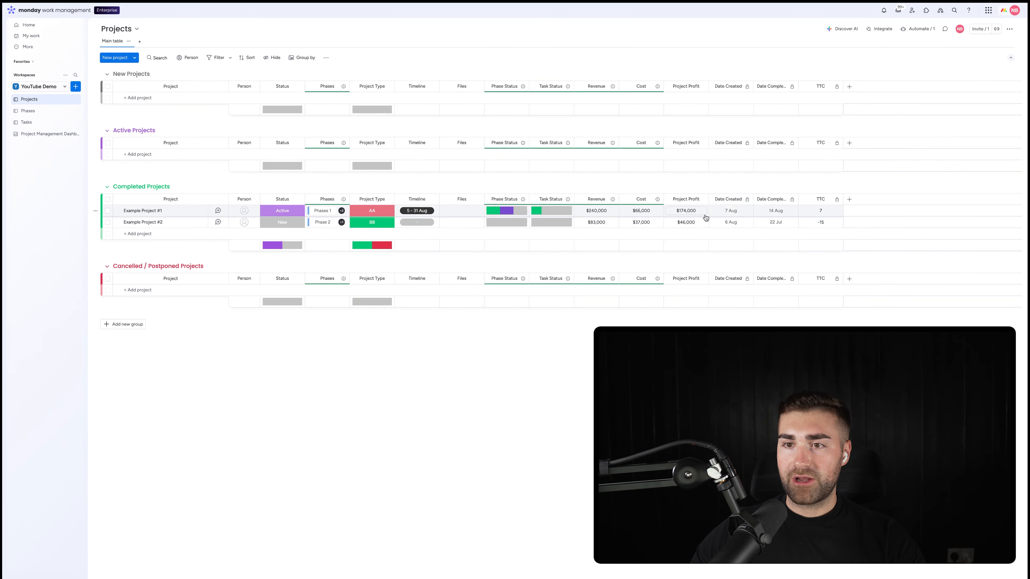
# On the Projects board, set Example Project #1's creation date to 15 July 2025 and return to the Project Management Dashboard.
pyautogui.click(722, 212)
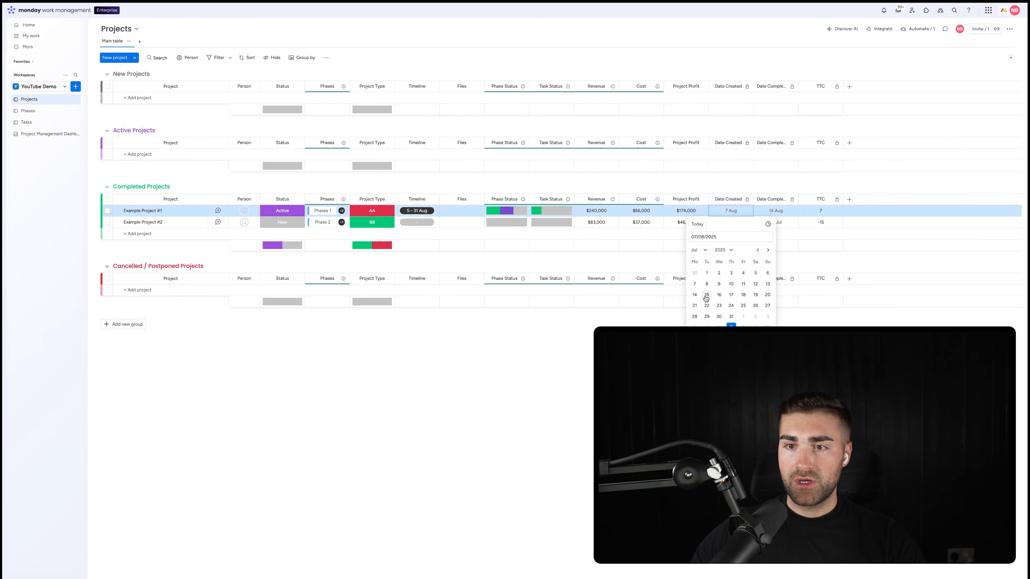
pyautogui.click(707, 295)
pyautogui.click(50, 134)
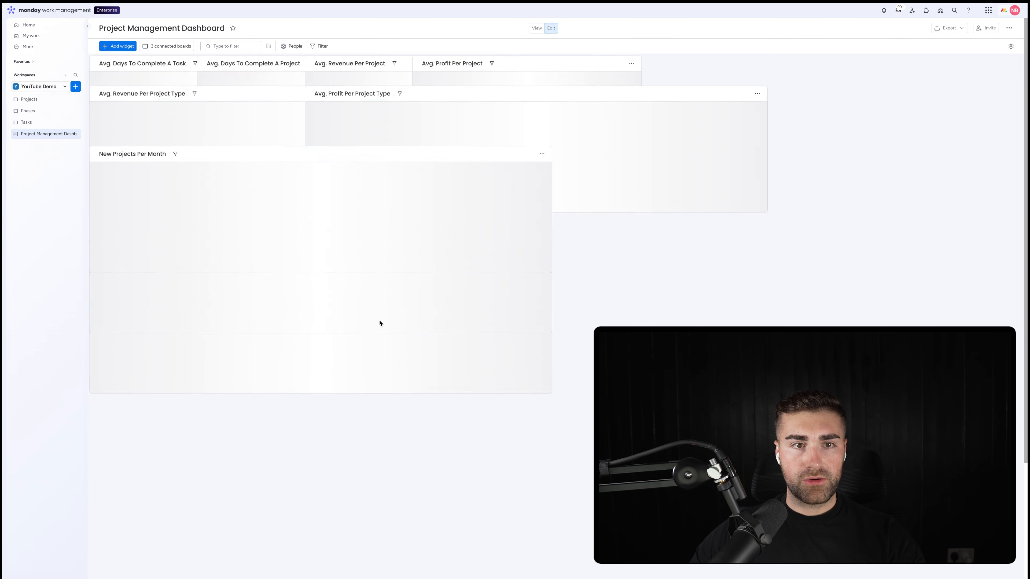
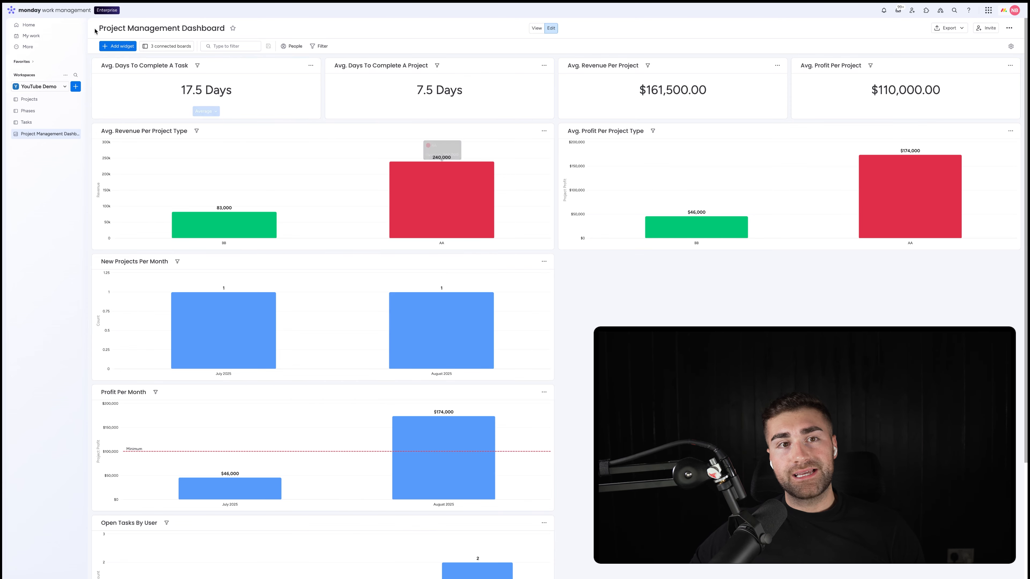
# Add a chart widget above New Projects Per Month and rename it No. Tasks Completed Per User Per Month.
pyautogui.click(112, 47)
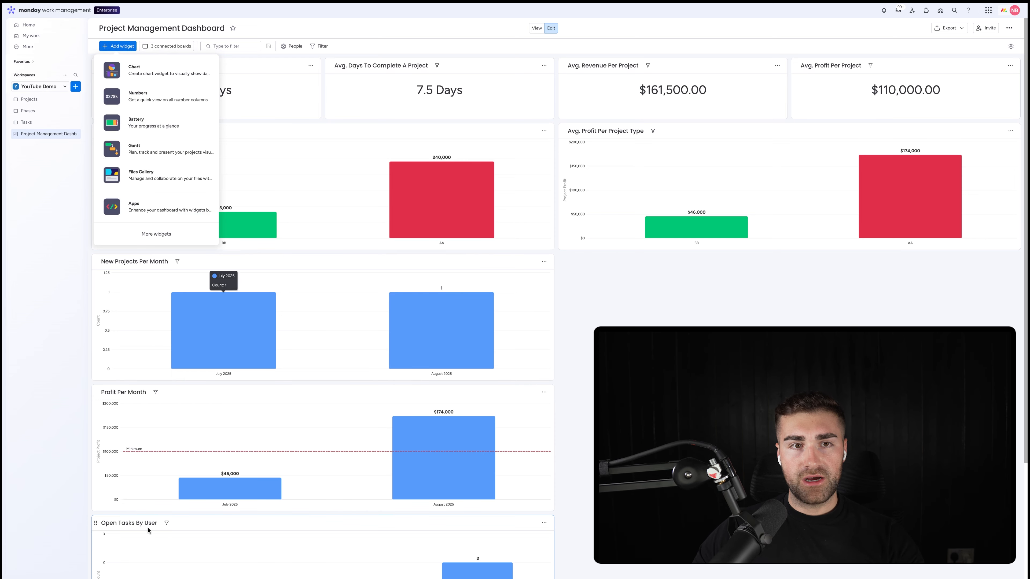
pyautogui.click(136, 76)
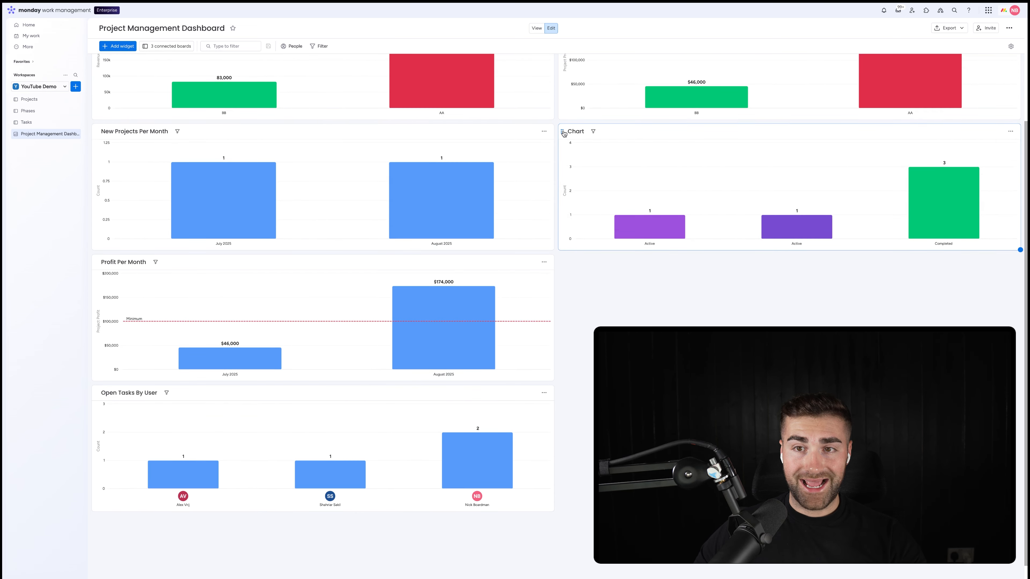
pyautogui.moveTo(563, 132); pyautogui.dragTo(96, 132)
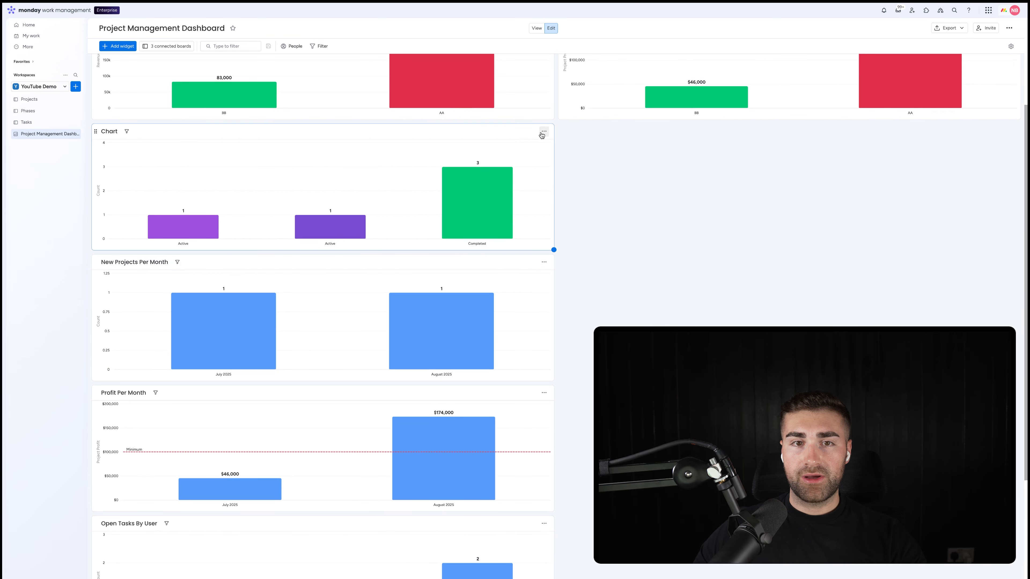
pyautogui.click(116, 131)
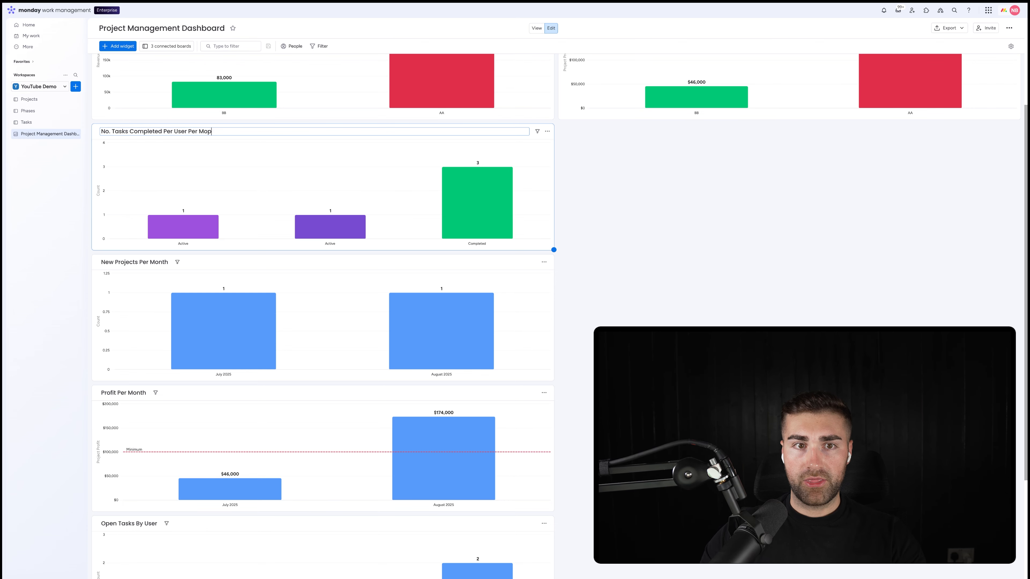
pyautogui.press('Return')
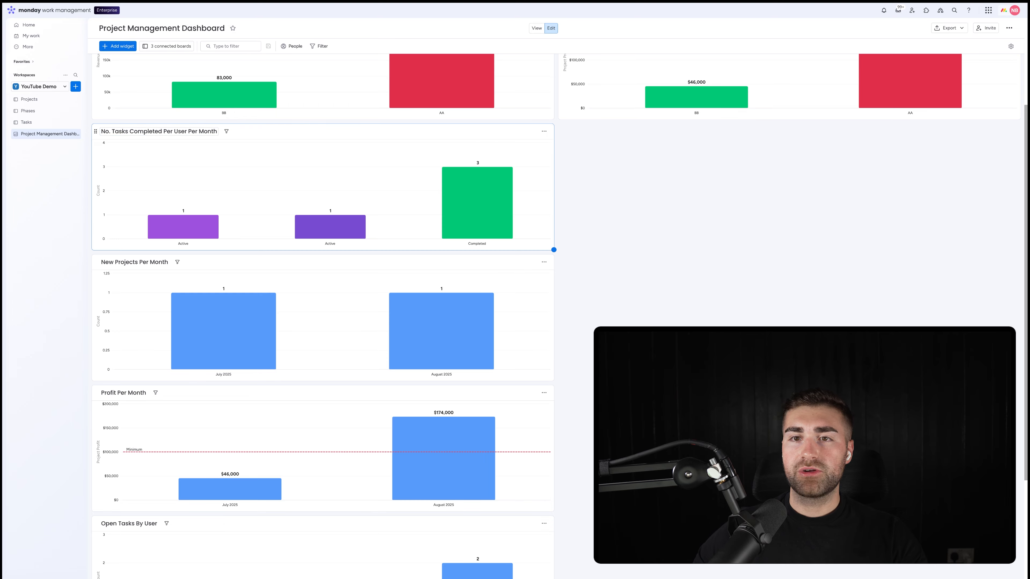
# In the No. Tasks Completed Per User Per Month chart's settings, deselect the Projects and Phases boards so only Tasks is used.
pyautogui.click(543, 132)
pyautogui.click(564, 155)
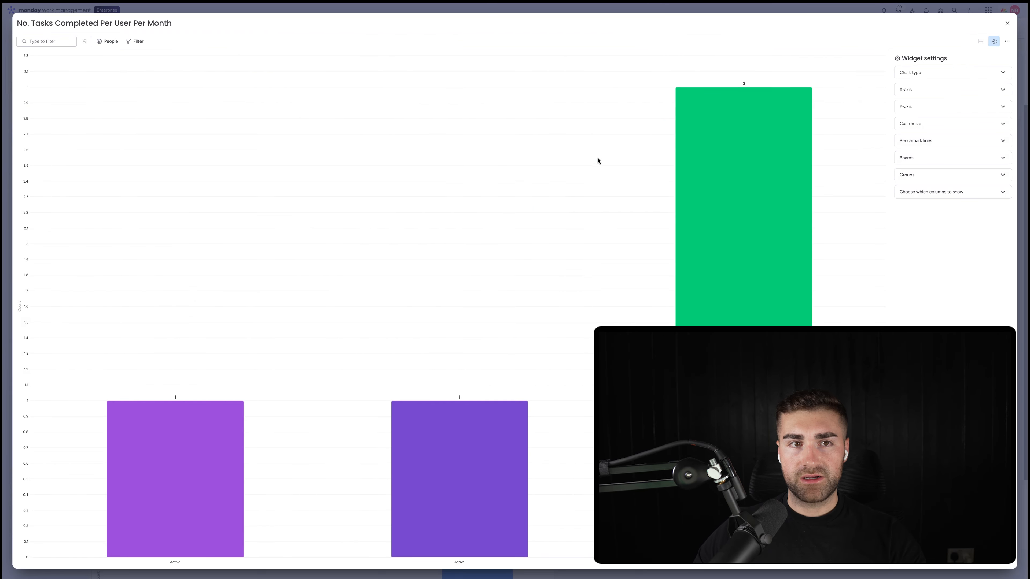
pyautogui.click(911, 175)
pyautogui.click(915, 162)
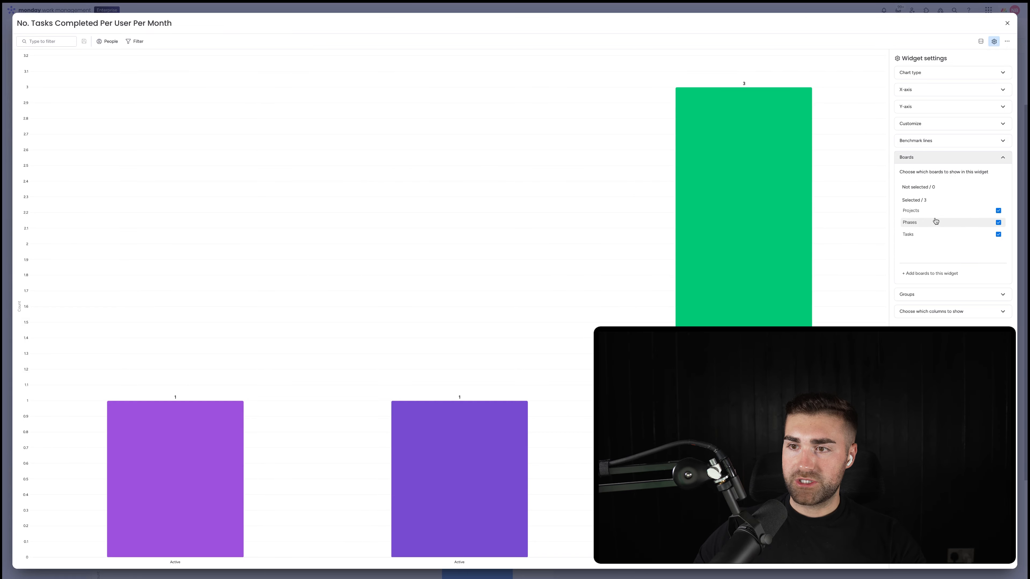
pyautogui.click(922, 222)
# Change the completed-tasks chart's type to Stacked Bar.
pyautogui.click(910, 72)
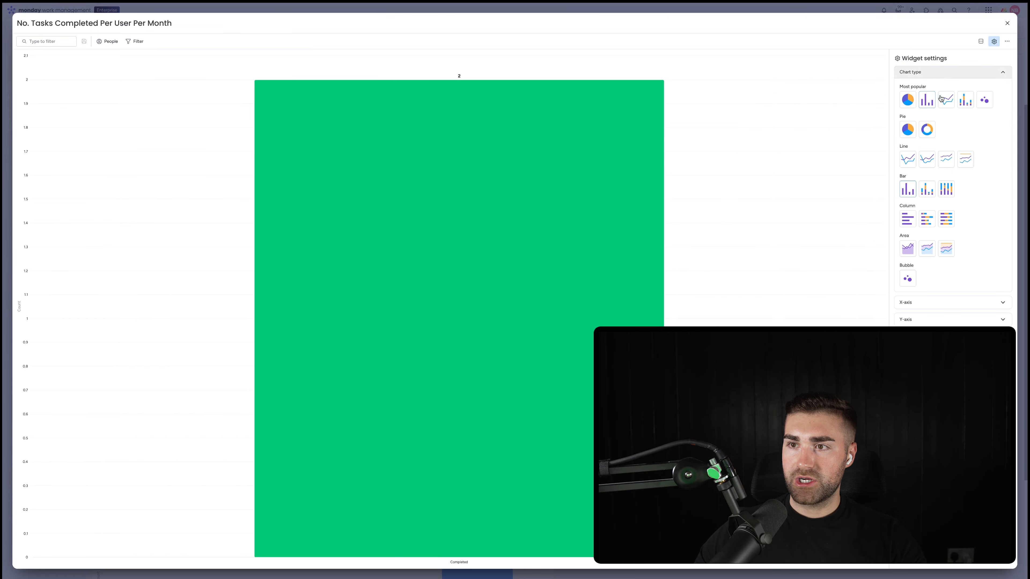
pyautogui.click(934, 73)
pyautogui.click(932, 76)
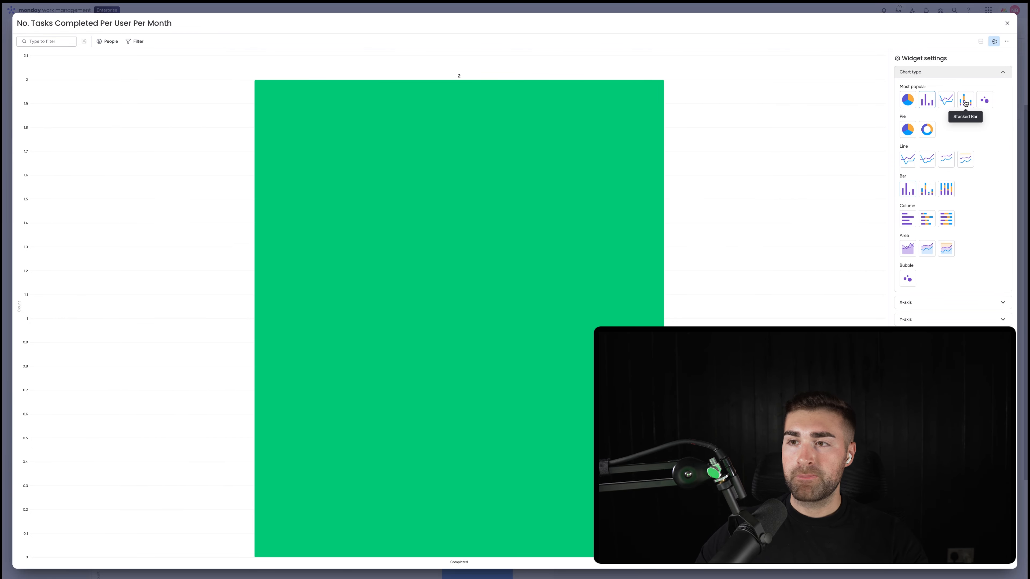
pyautogui.click(965, 103)
pyautogui.click(946, 76)
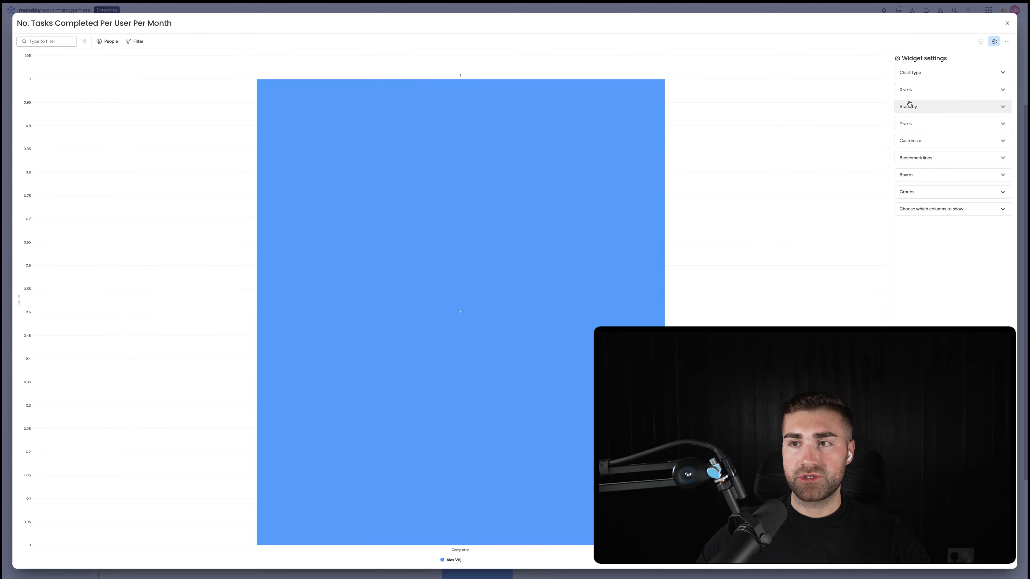
# Set the stacked chart's X-axis to the Tasks board's Date Completed column, with columns selected one by one.
pyautogui.click(916, 91)
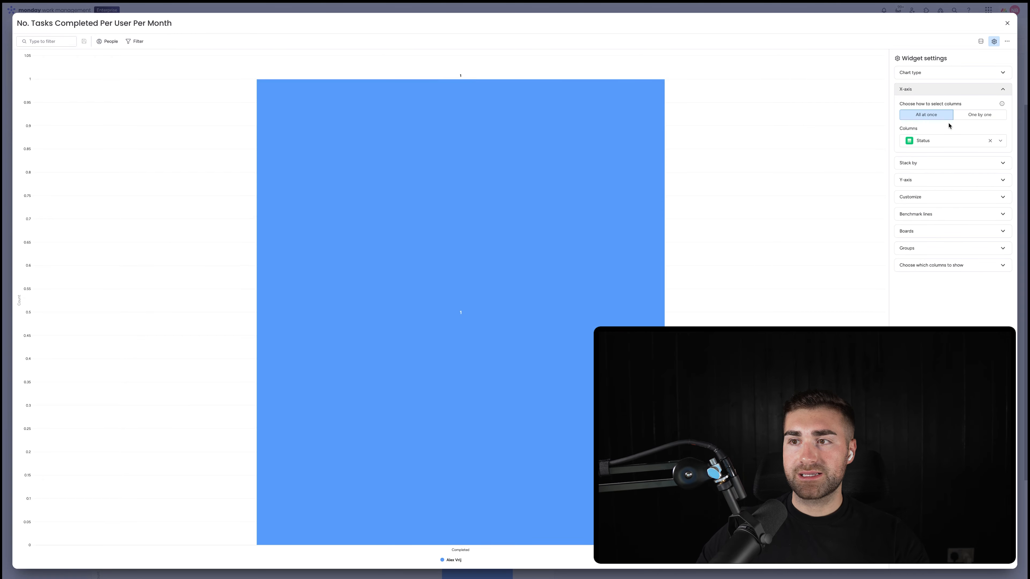
pyautogui.click(969, 114)
pyautogui.click(953, 131)
pyautogui.write('dat')
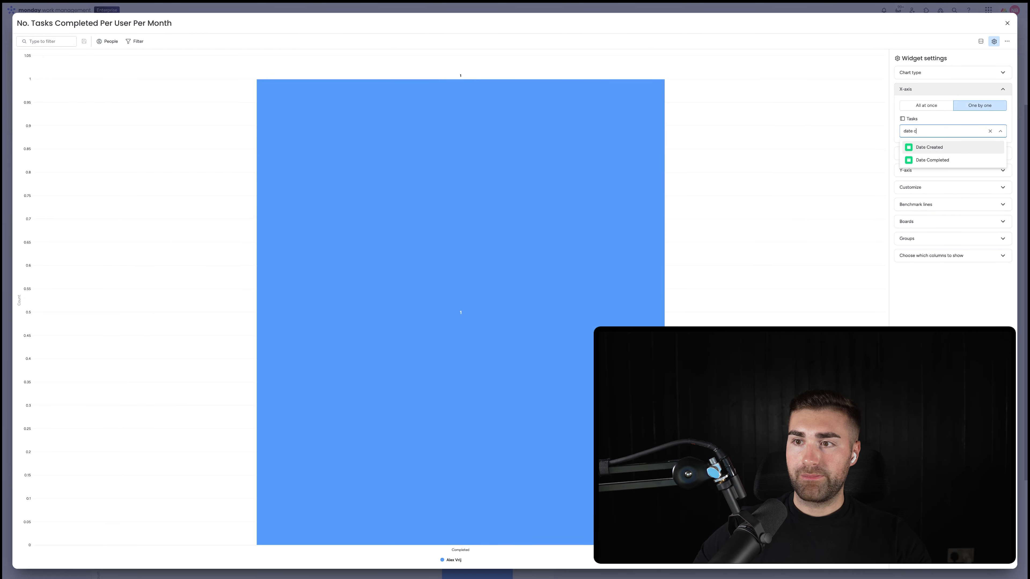
pyautogui.write('e c')
pyautogui.click(933, 160)
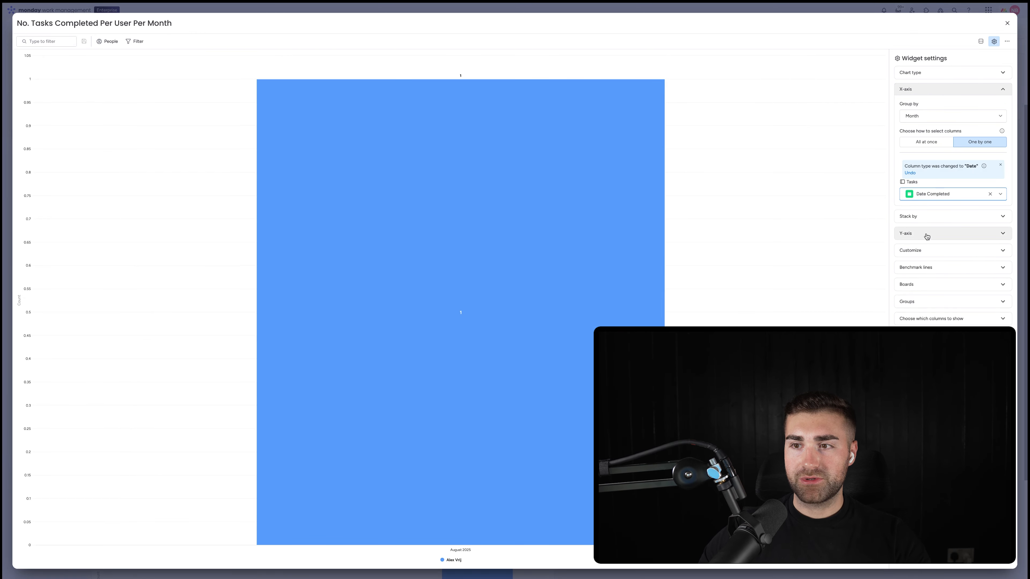
# Keep the chart stacked by Person, set its Y-axis to one-by-one selection with Count items, and close the widget settings.
pyautogui.click(928, 217)
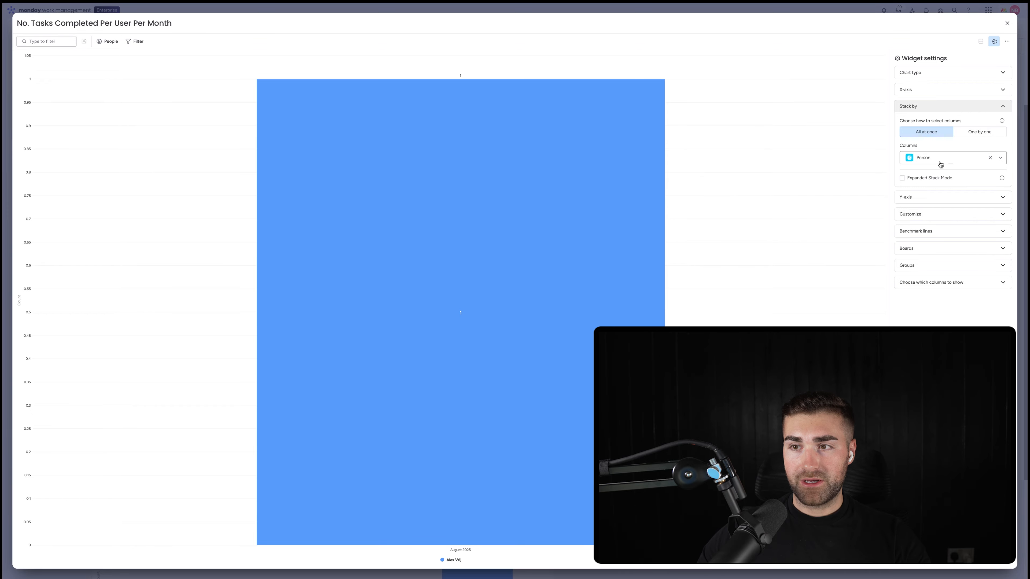
pyautogui.click(926, 197)
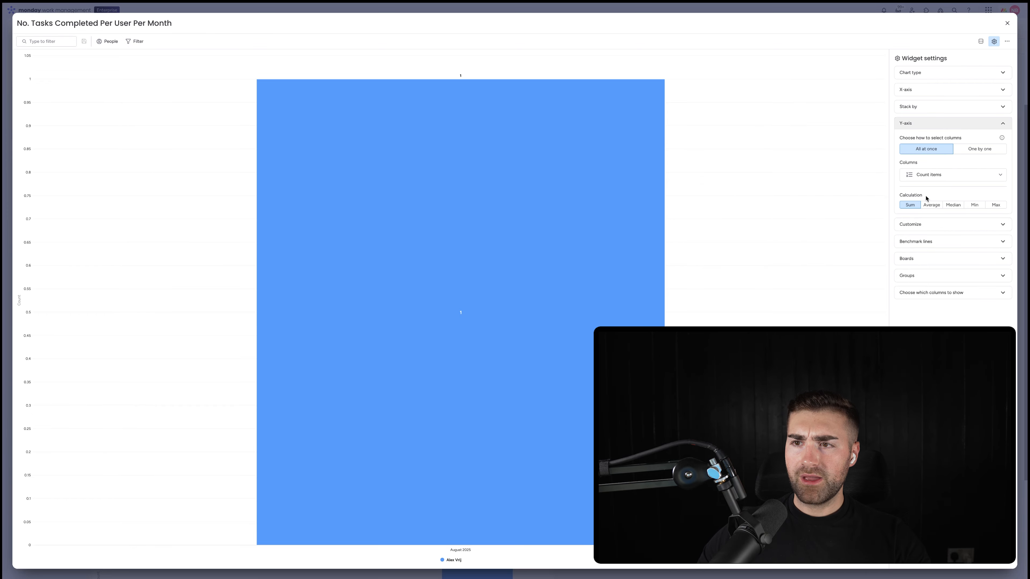
pyautogui.click(965, 156)
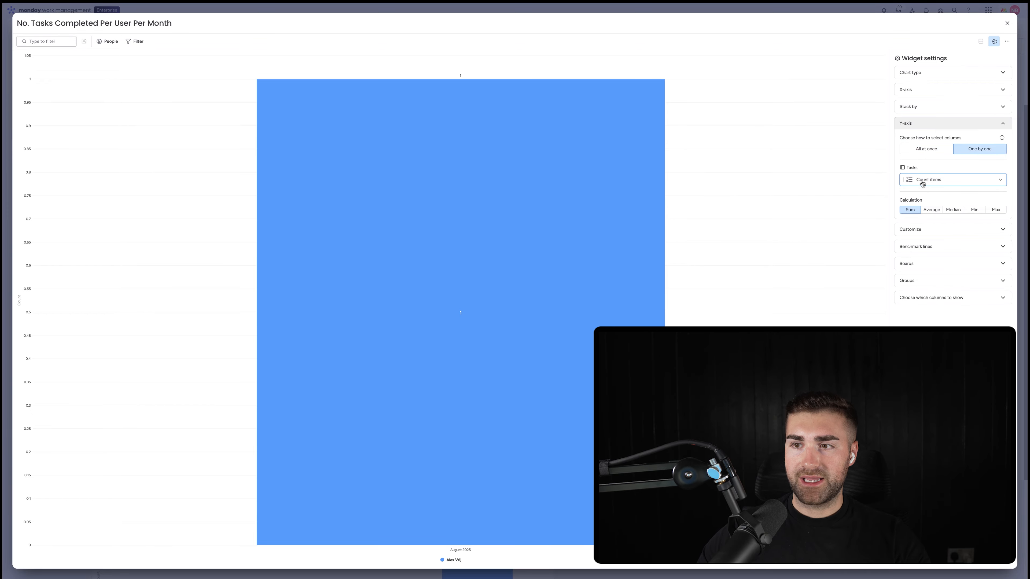
pyautogui.click(928, 229)
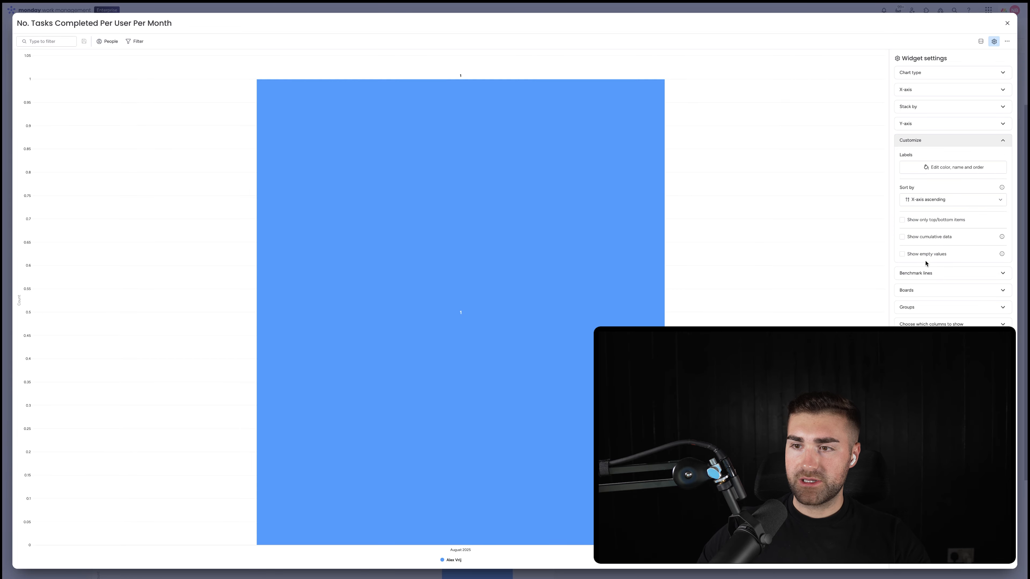
pyautogui.click(924, 273)
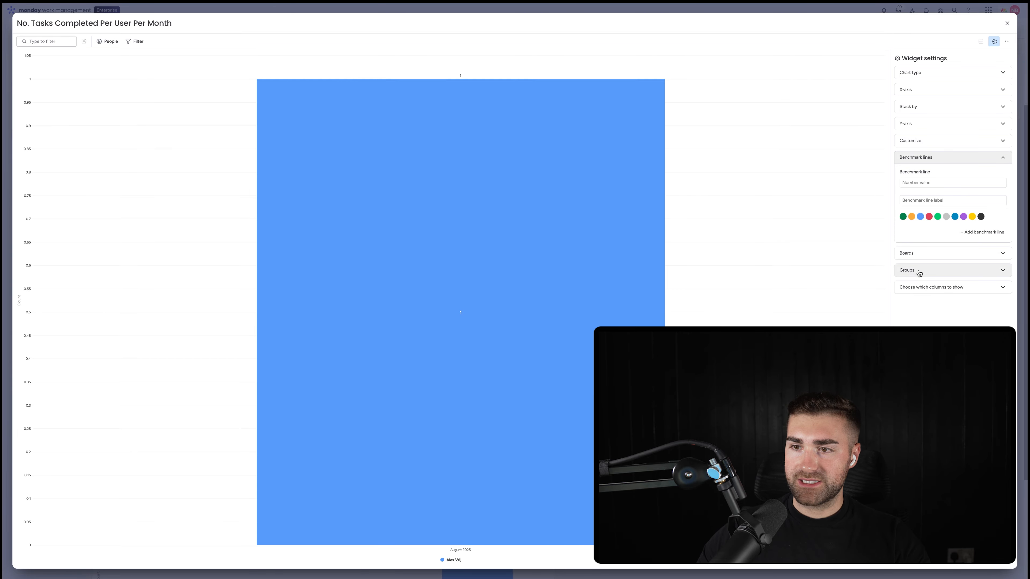
pyautogui.click(1008, 24)
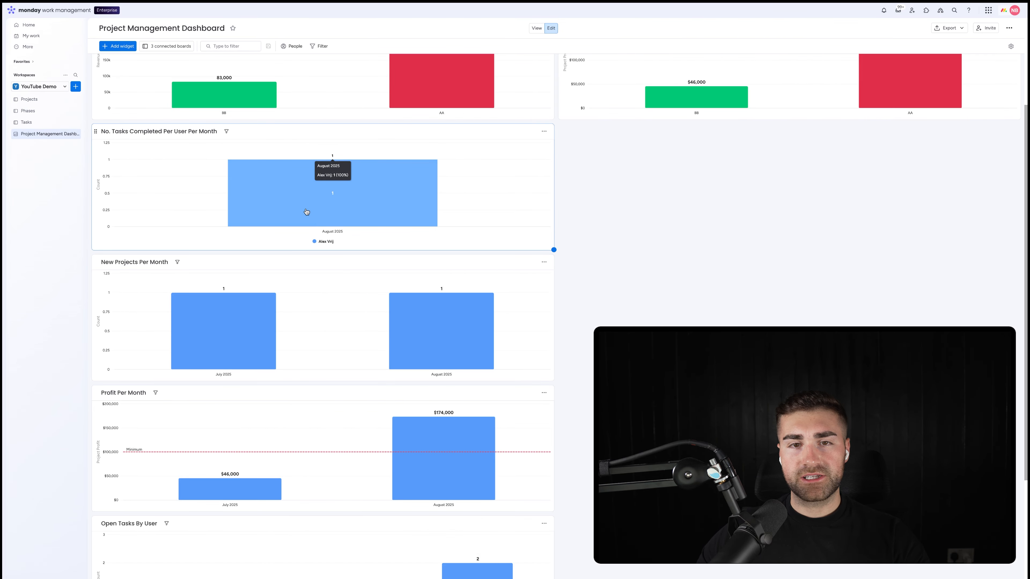
# Reopen the No. Tasks Completed Per User Per Month settings, limit the groups to Completed Tasks, and close the widget.
pyautogui.scroll(1, 306, 211)
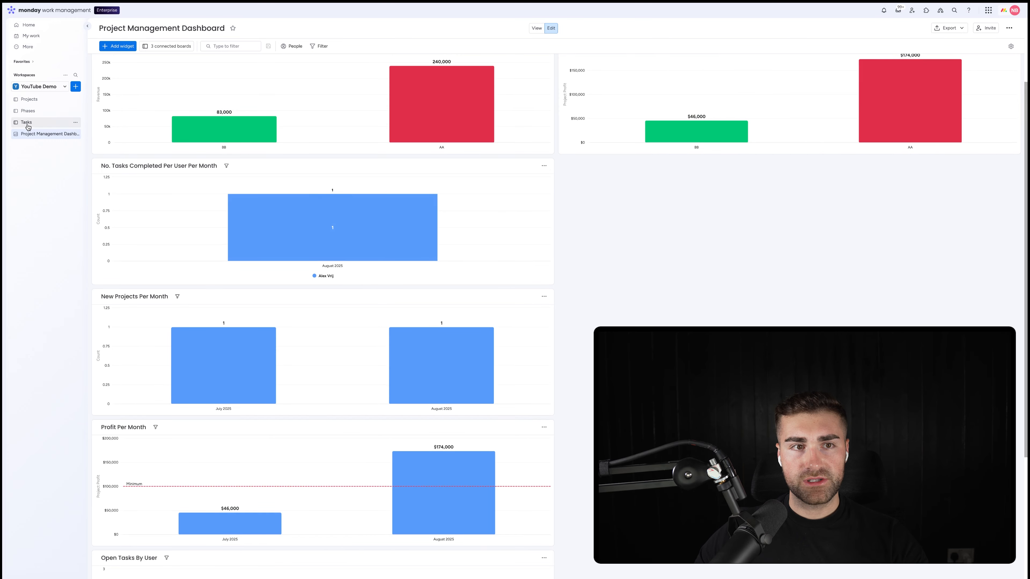
pyautogui.click(545, 166)
pyautogui.click(562, 192)
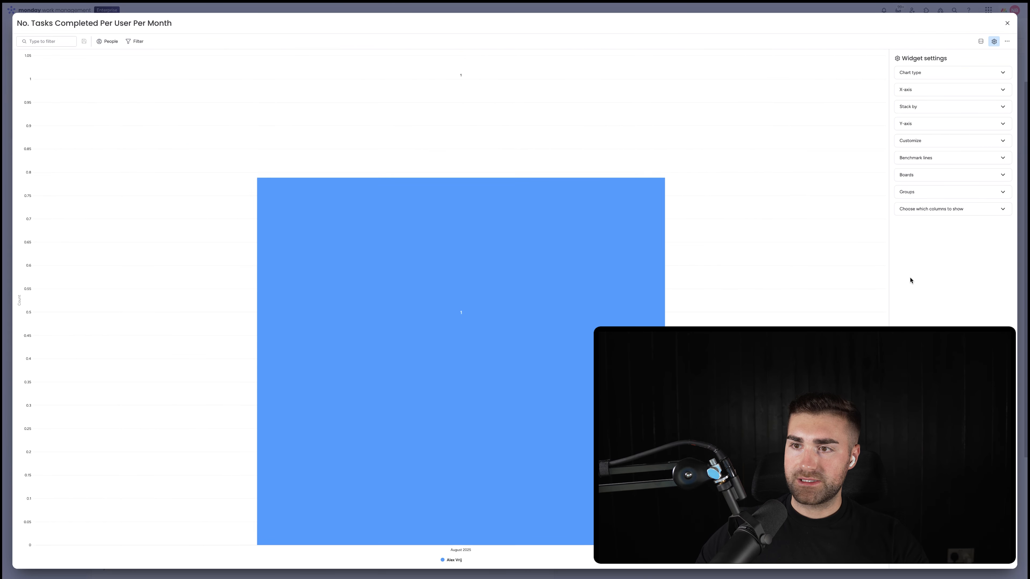
pyautogui.click(923, 195)
pyautogui.click(909, 239)
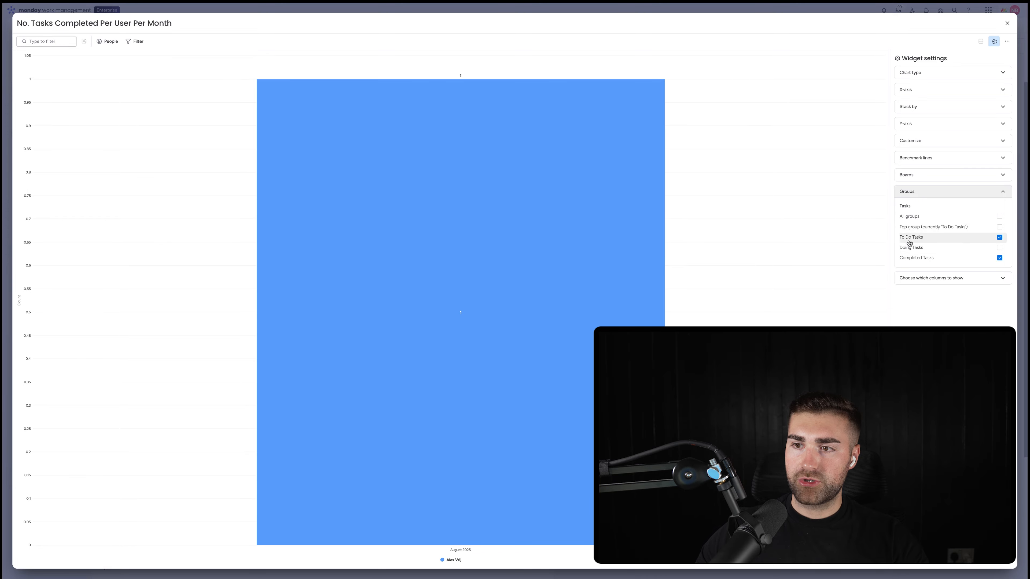
pyautogui.click(909, 242)
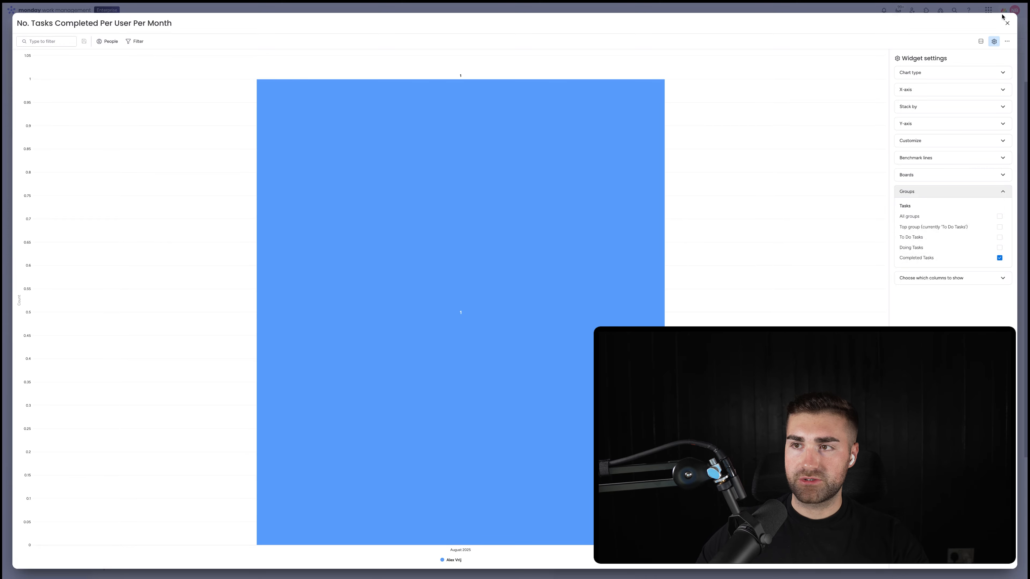
pyautogui.click(1007, 24)
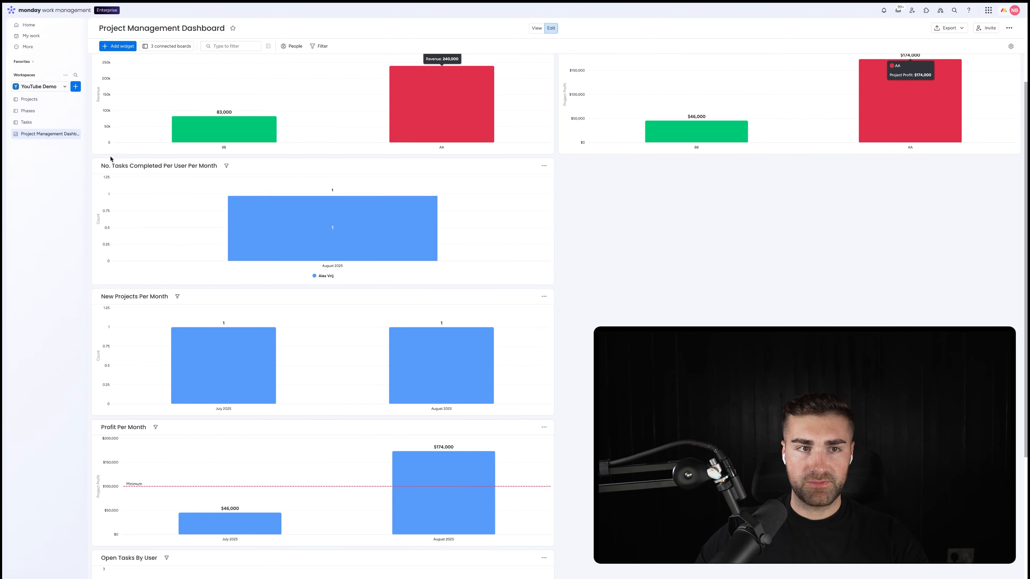
# On the Tasks board, move Item 4 into the Completed Tasks group and set its Date Completed to 14 Aug.
pyautogui.click(41, 126)
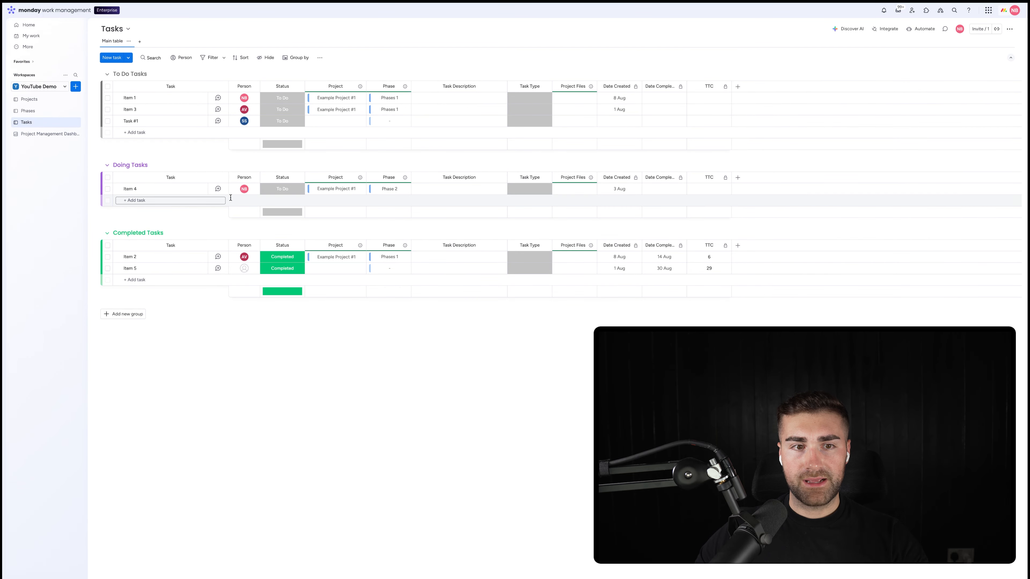
pyautogui.moveTo(176, 190); pyautogui.dragTo(179, 274)
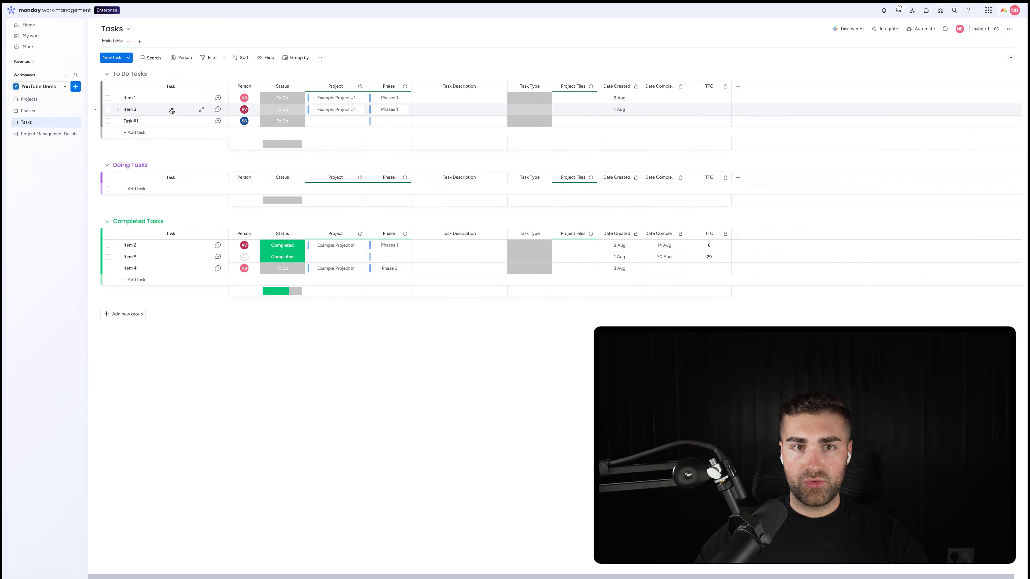
pyautogui.click(663, 110)
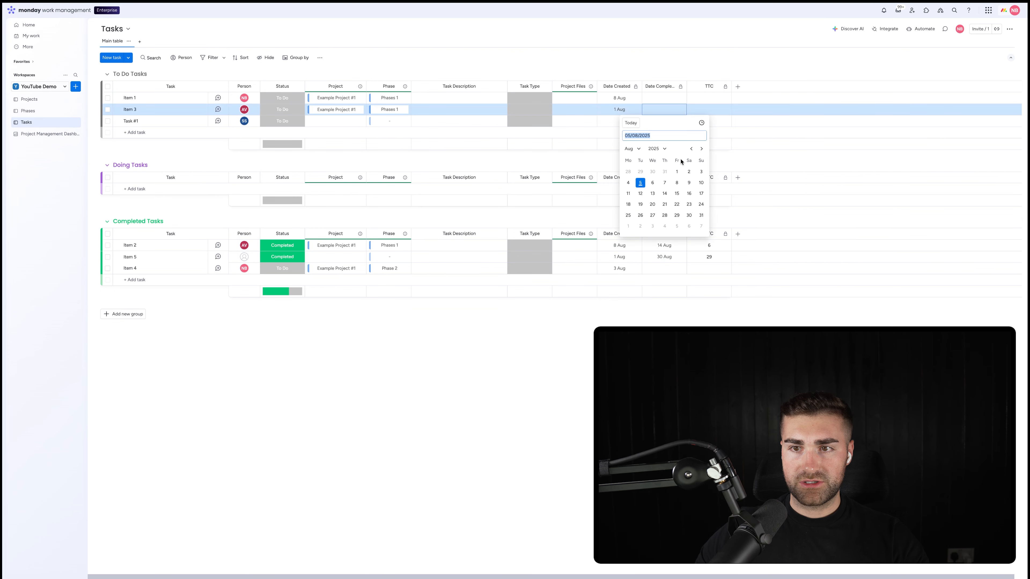
pyautogui.click(624, 302)
pyautogui.click(660, 269)
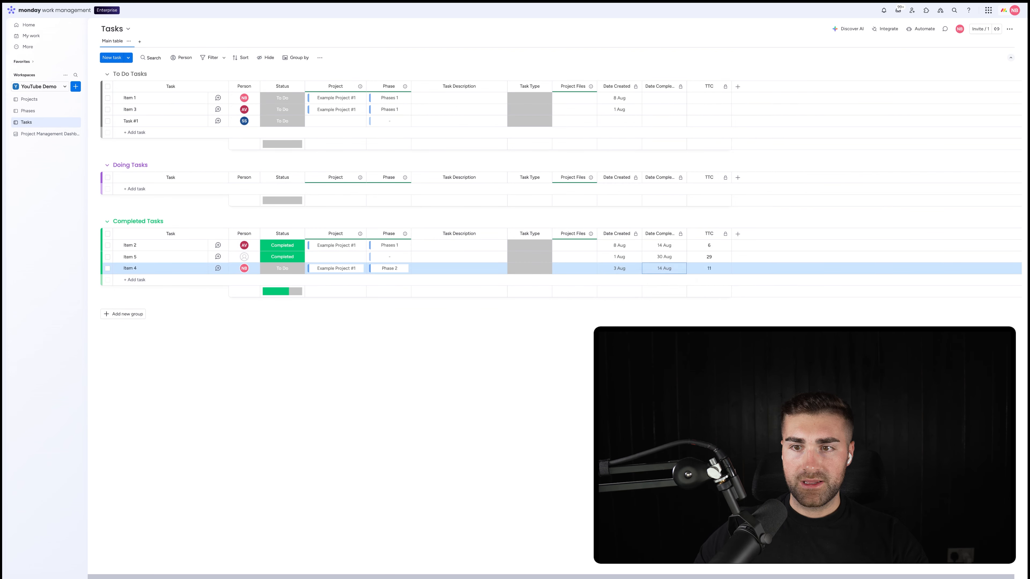
# Assign Item 5 in Completed Tasks to the first suggested person, and return to the Project Management Dashboard.
pyautogui.click(245, 257)
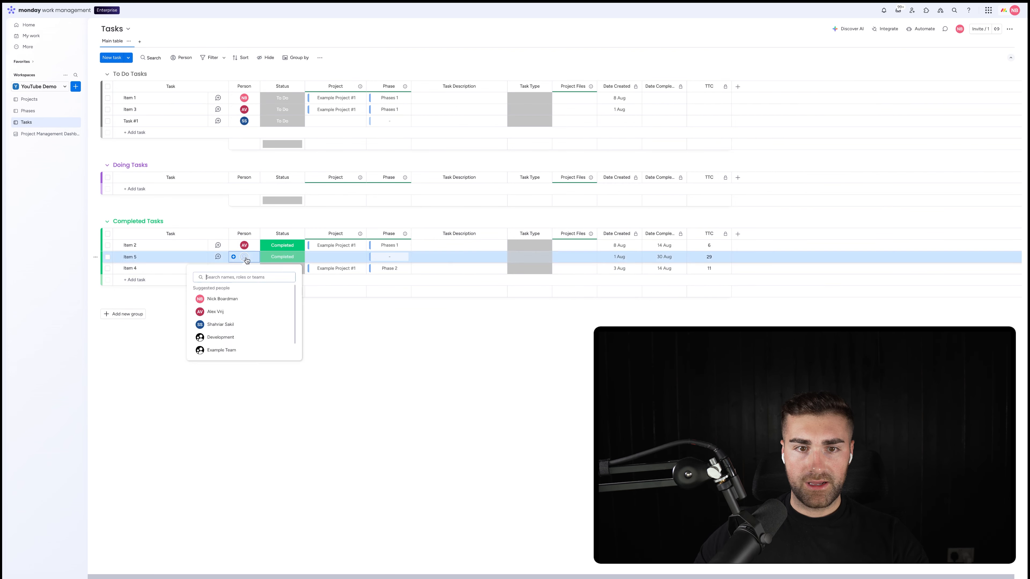
pyautogui.click(222, 299)
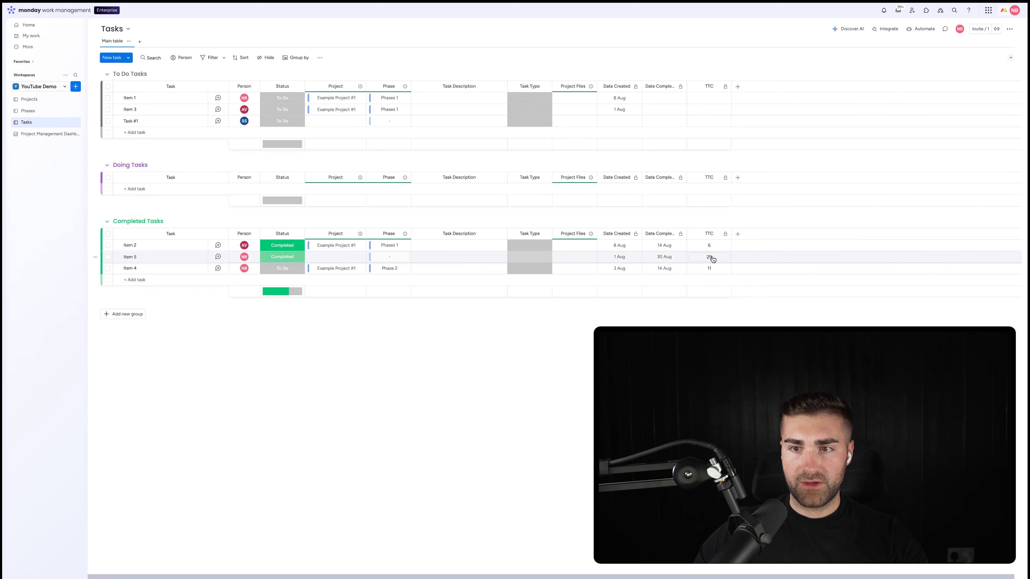
pyautogui.click(667, 269)
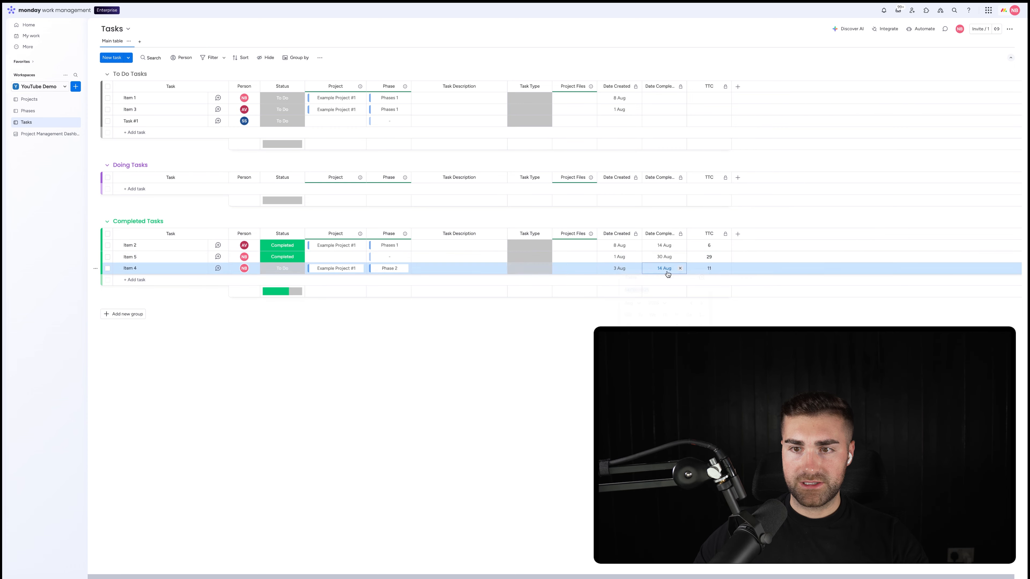
pyautogui.click(15, 132)
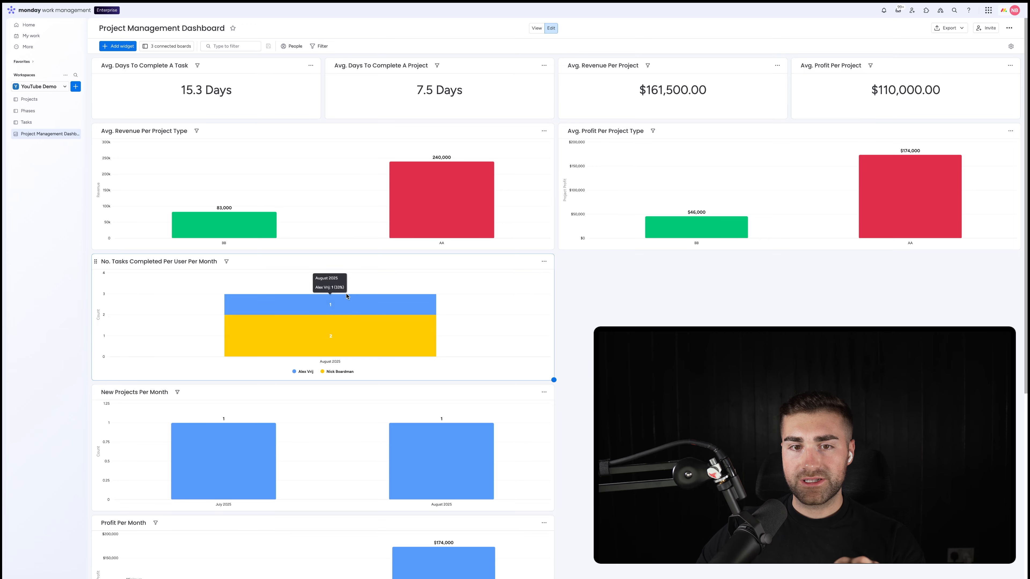
# Turn on Expanded Stack Mode for the No. Tasks Completed Per User Per Month chart and close its settings.
pyautogui.click(544, 262)
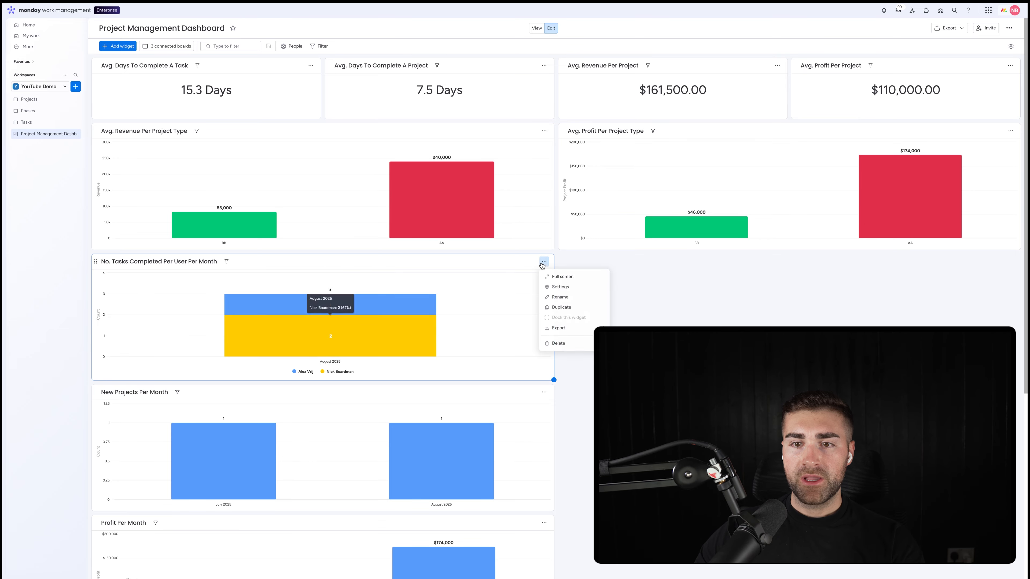
pyautogui.click(558, 287)
pyautogui.click(915, 111)
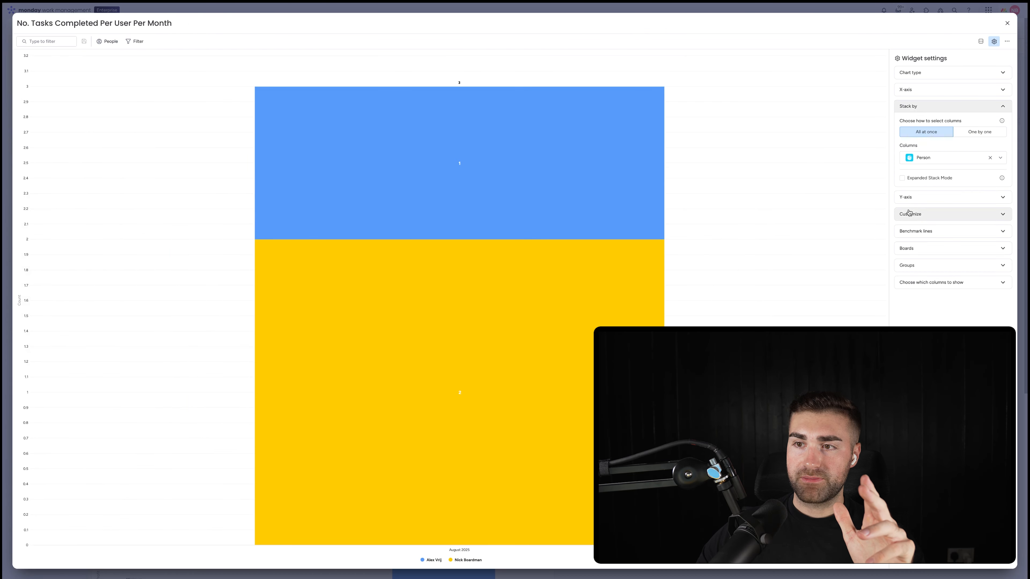
pyautogui.click(903, 178)
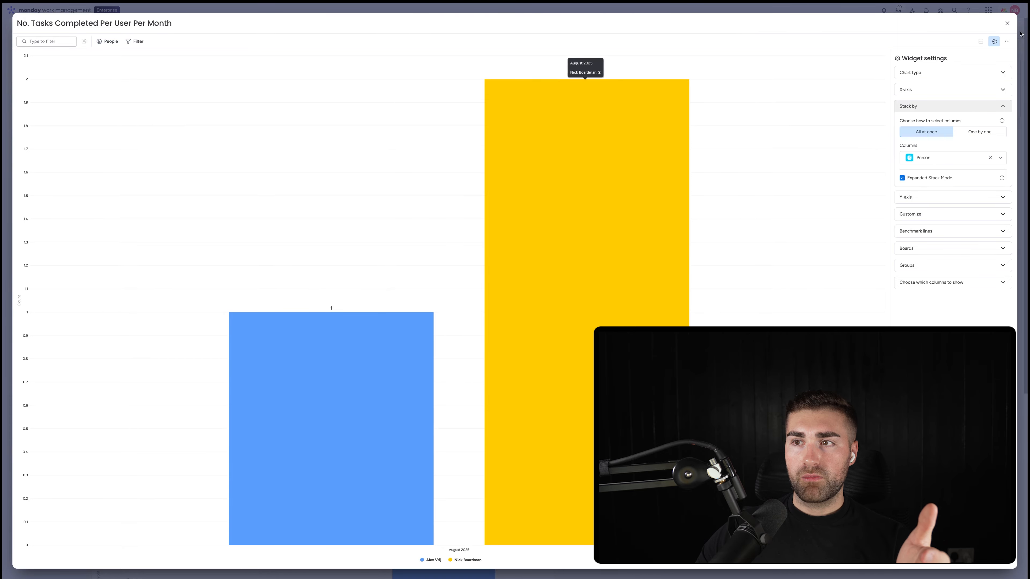
pyautogui.press('Escape')
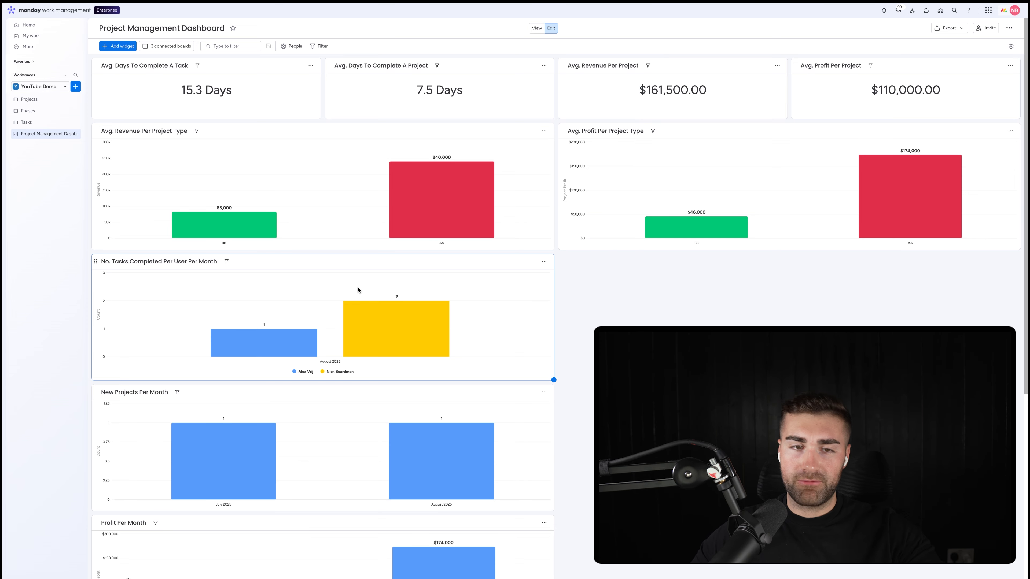
# Turn Expanded Stack Mode back off for the No. Tasks Completed Per User Per Month chart and close the widget.
pyautogui.click(544, 262)
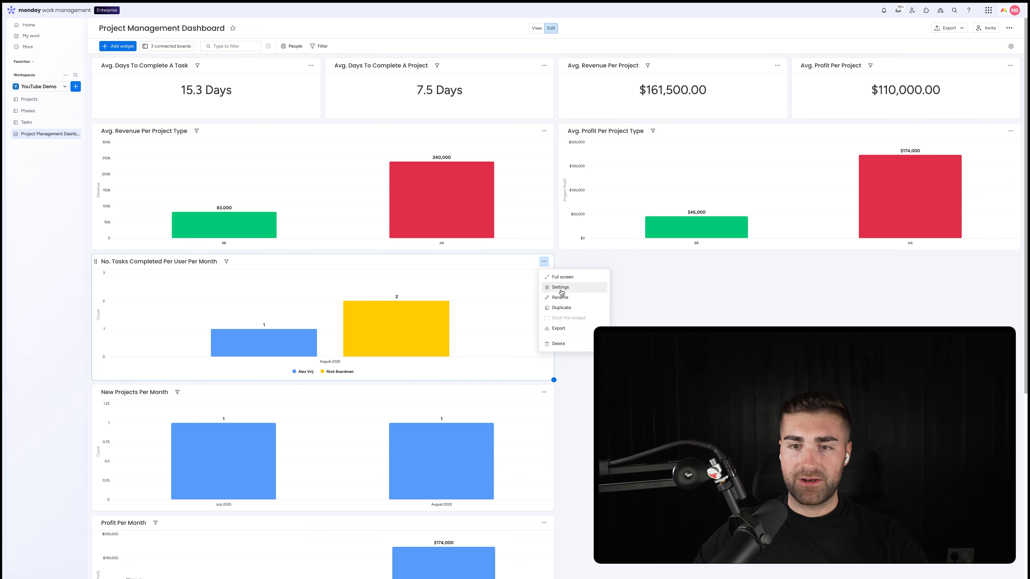
pyautogui.click(559, 287)
pyautogui.click(906, 107)
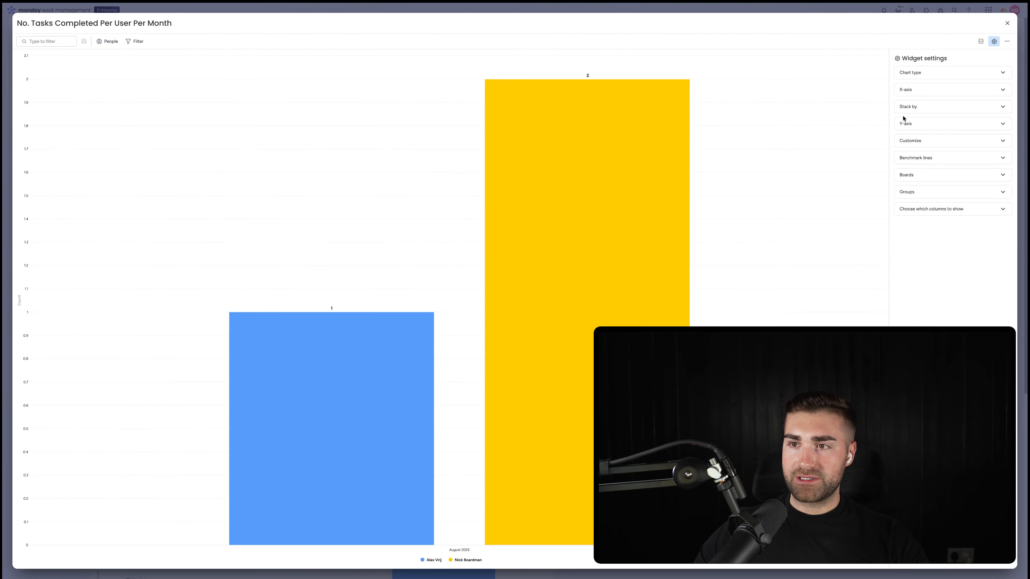
pyautogui.click(902, 178)
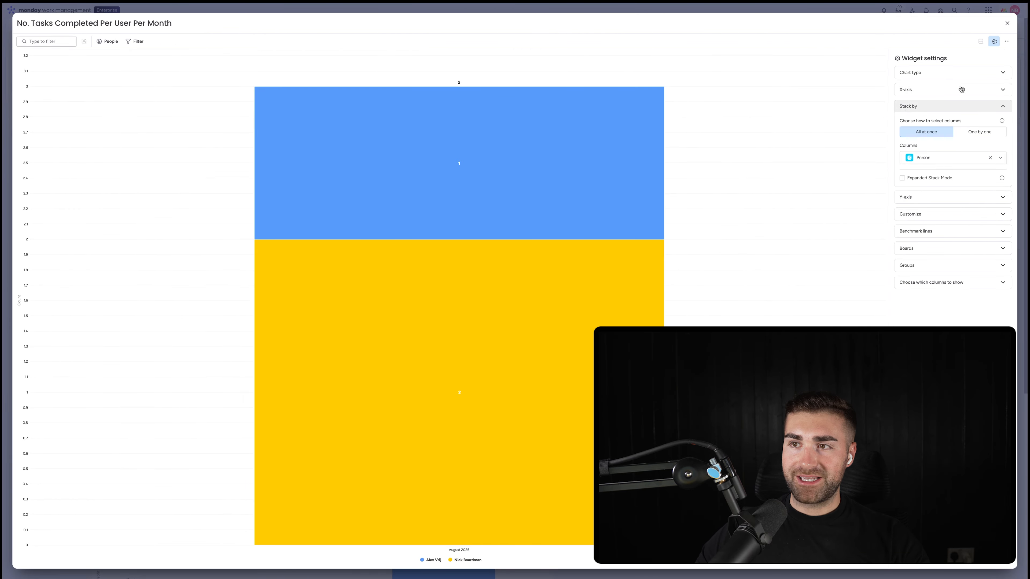
pyautogui.click(1009, 24)
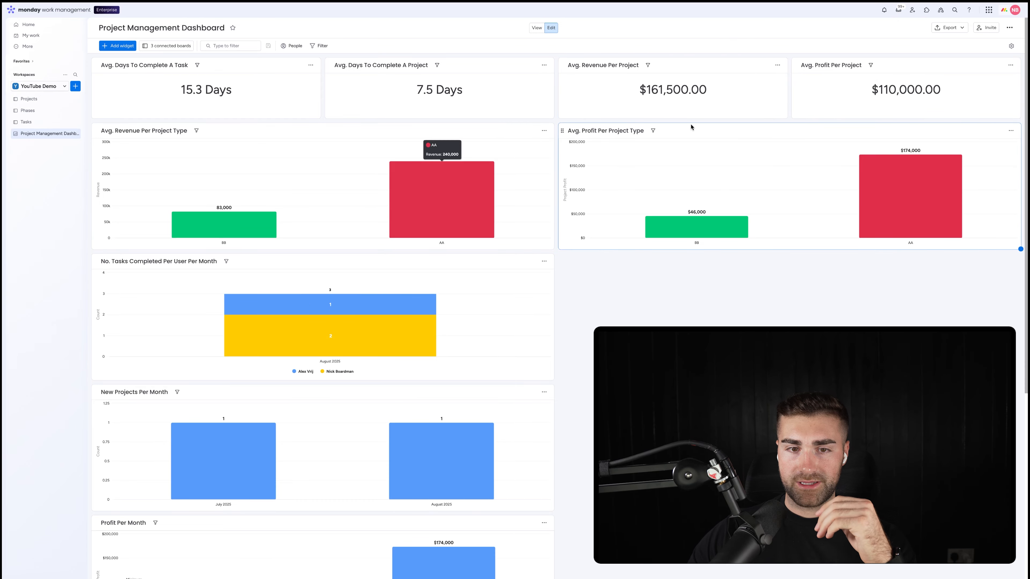
pyautogui.scroll(-6, 345, 350)
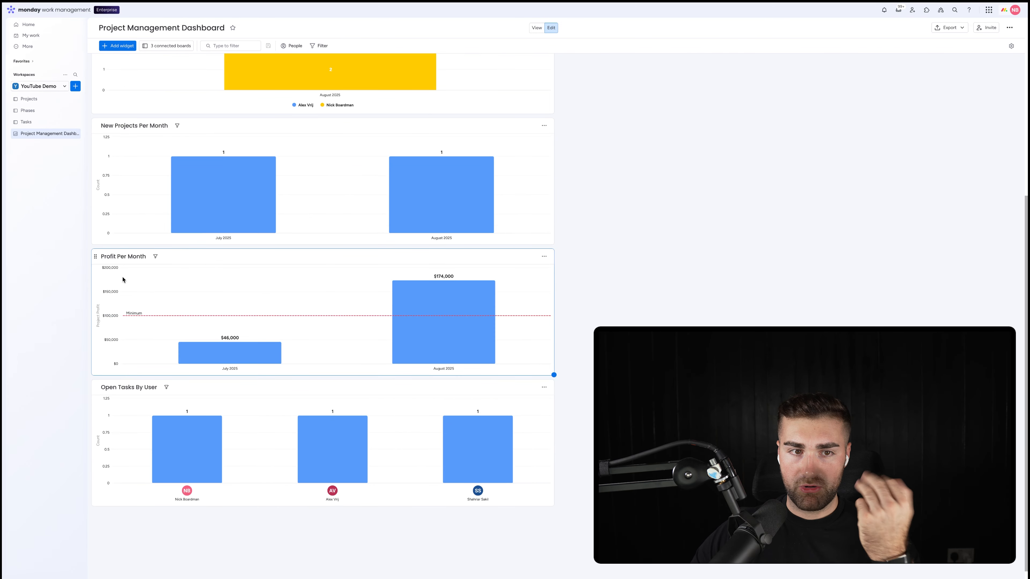
pyautogui.scroll(6, 304, 273)
pyautogui.scroll(-6, 302, 300)
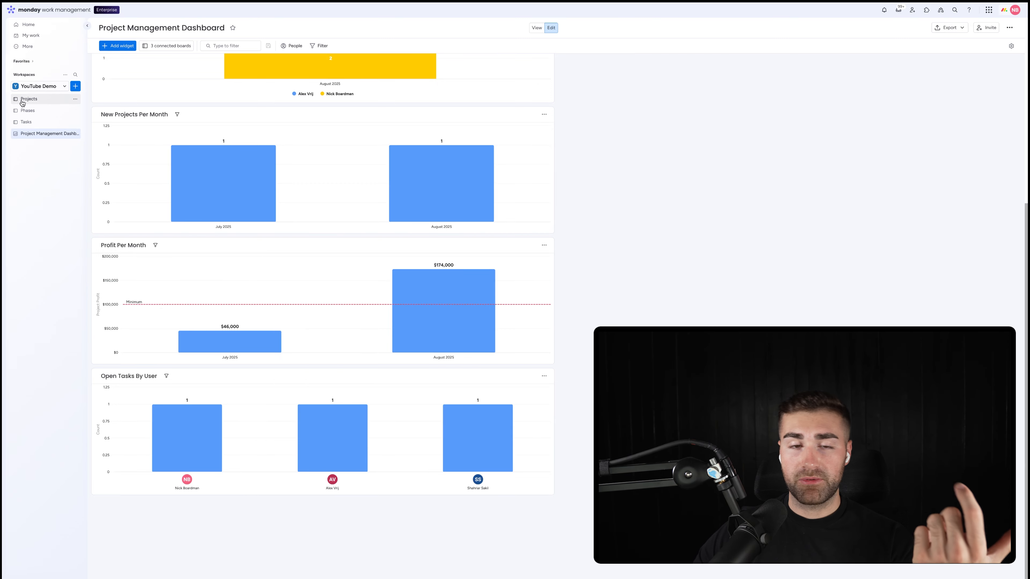
pyautogui.scroll(6, 351, 161)
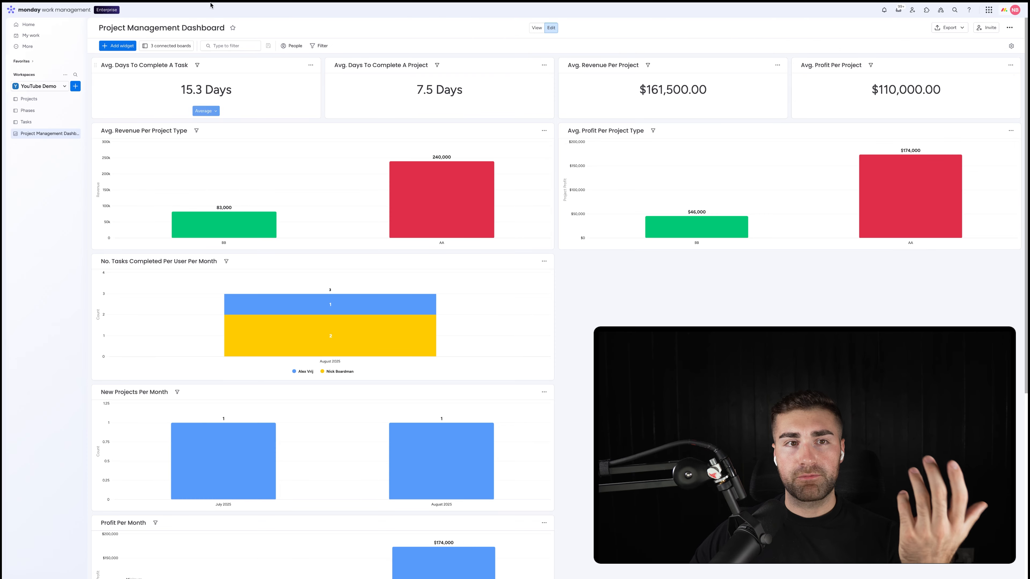
# Add a Numbers widget, place it directly below Avg. Days To Complete A Task, and dismiss the app suggestion.
pyautogui.click(113, 51)
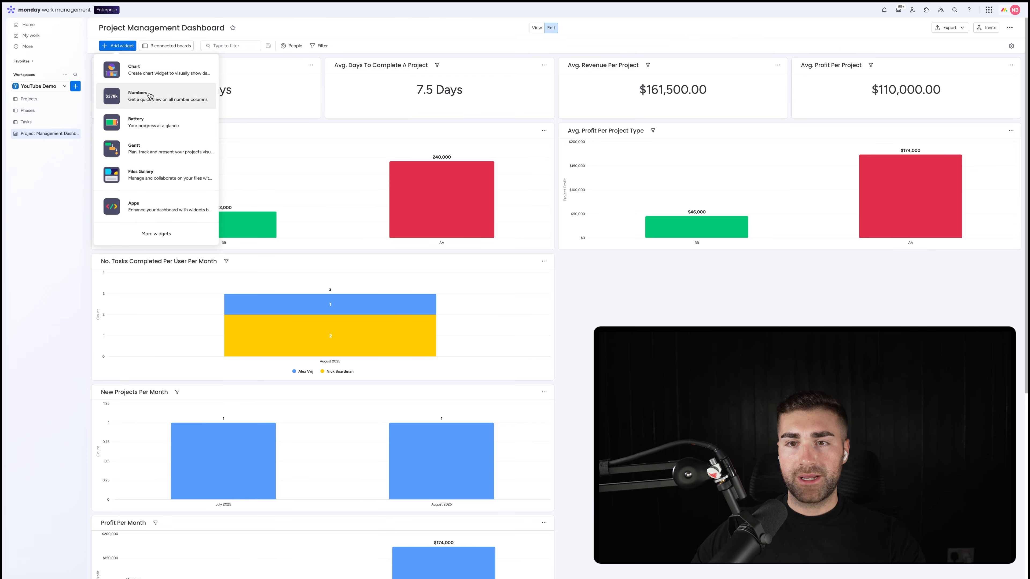
pyautogui.scroll(5, 567, 94)
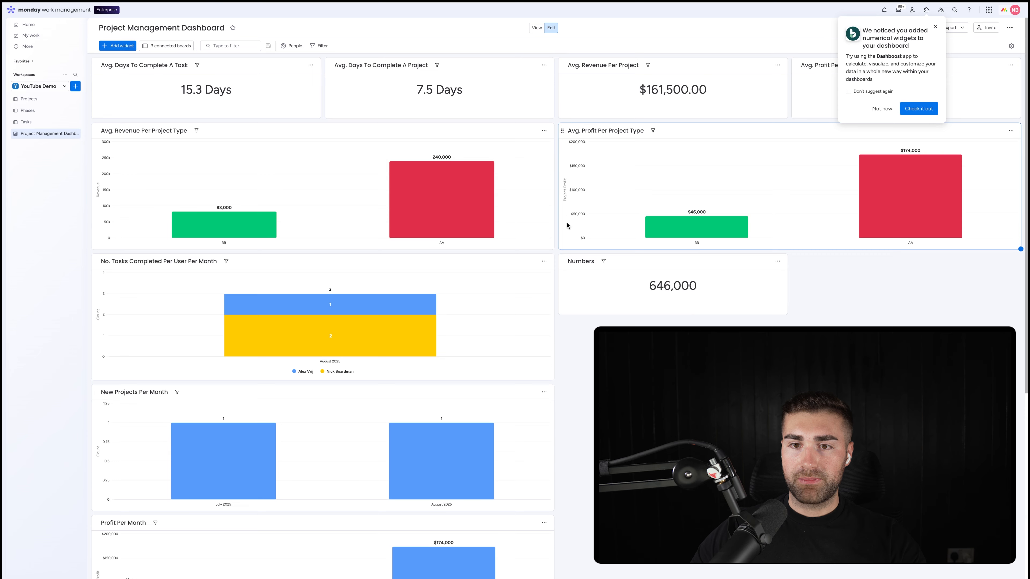
pyautogui.moveTo(562, 262); pyautogui.dragTo(97, 134)
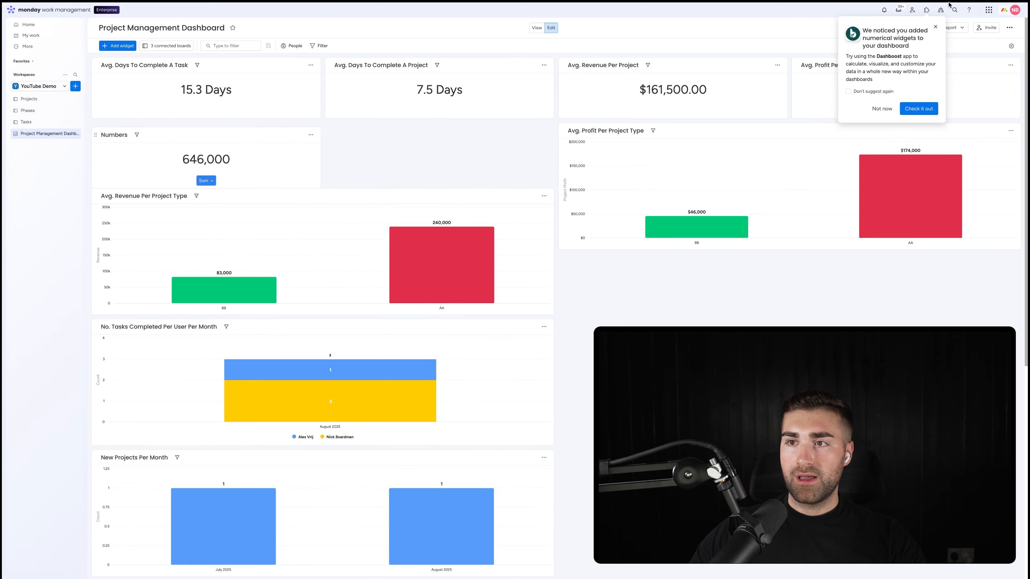
pyautogui.click(882, 109)
# Rename the new Numbers widget as Active Projects.
pyautogui.click(131, 131)
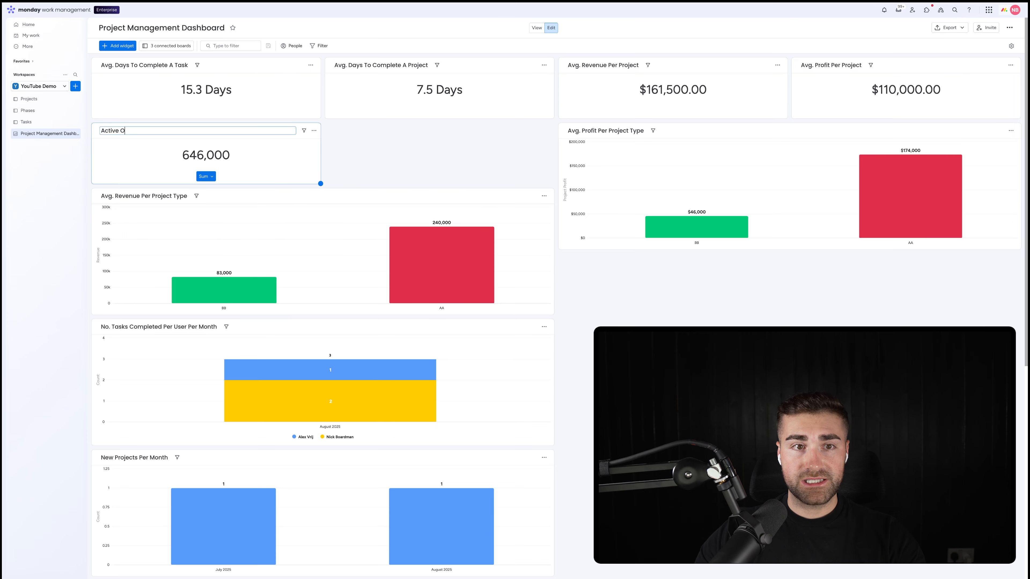
pyautogui.write('s')
pyautogui.press('Return')
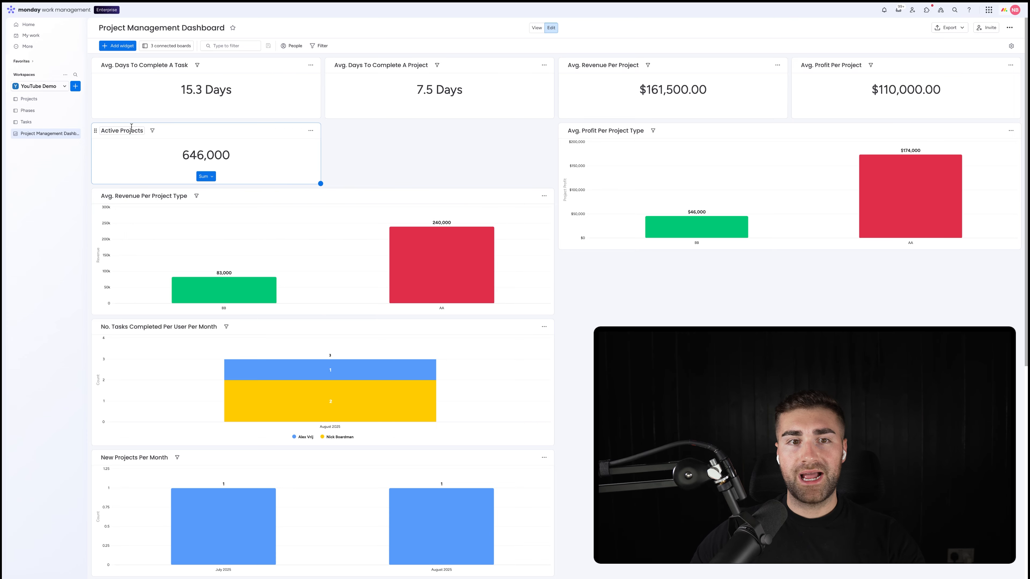
# Limit the Active Projects widget to the Projects board, including only its New Projects and Active Projects groups.
pyautogui.click(310, 131)
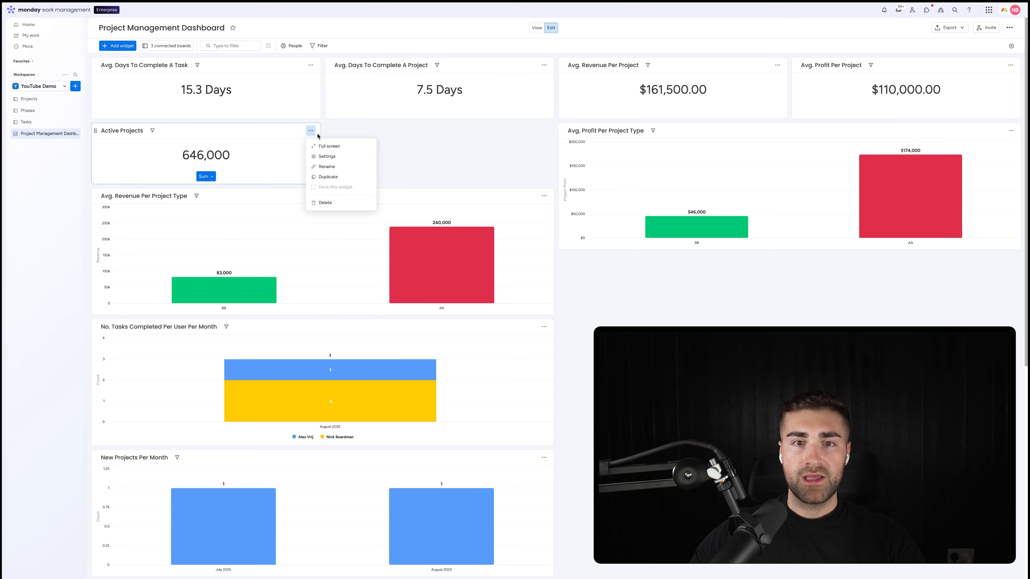
pyautogui.click(324, 160)
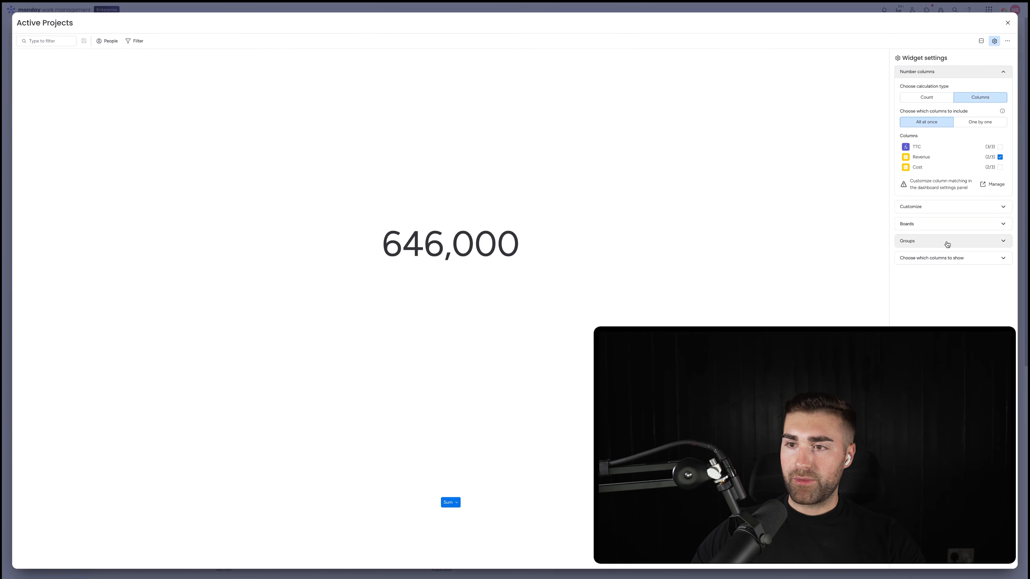
pyautogui.click(933, 224)
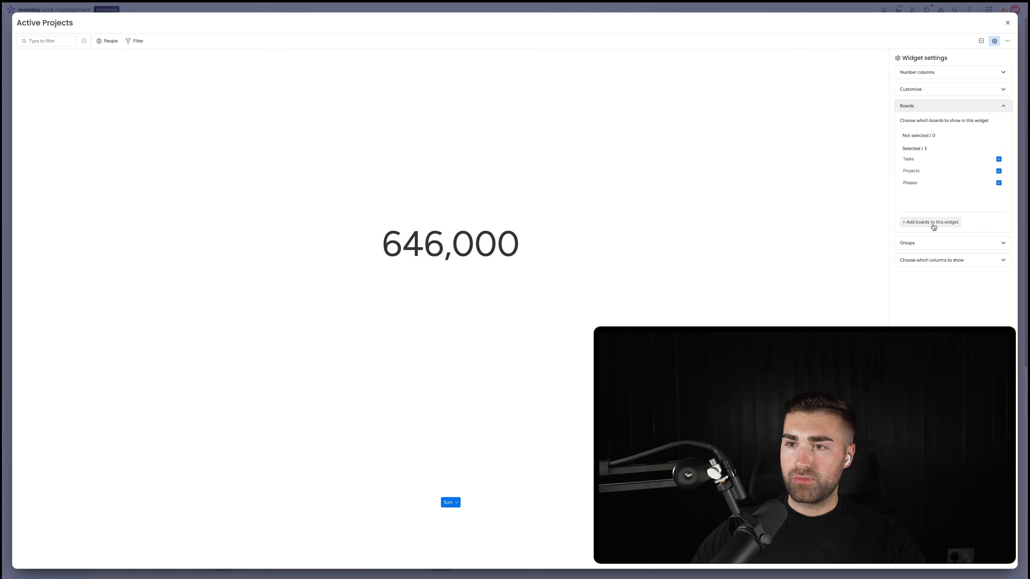
pyautogui.click(923, 182)
pyautogui.click(919, 172)
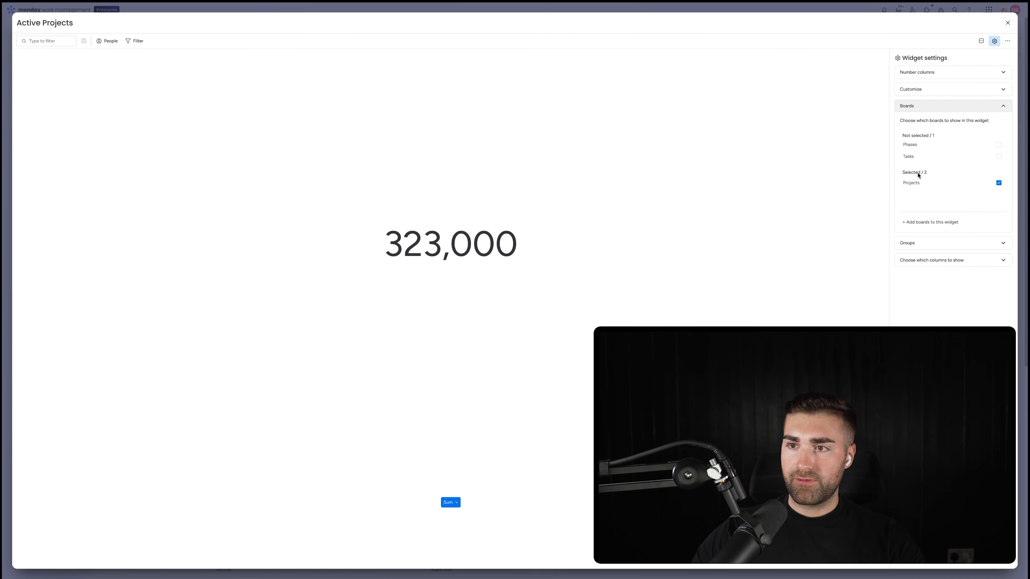
pyautogui.click(914, 247)
pyautogui.click(917, 192)
pyautogui.click(917, 201)
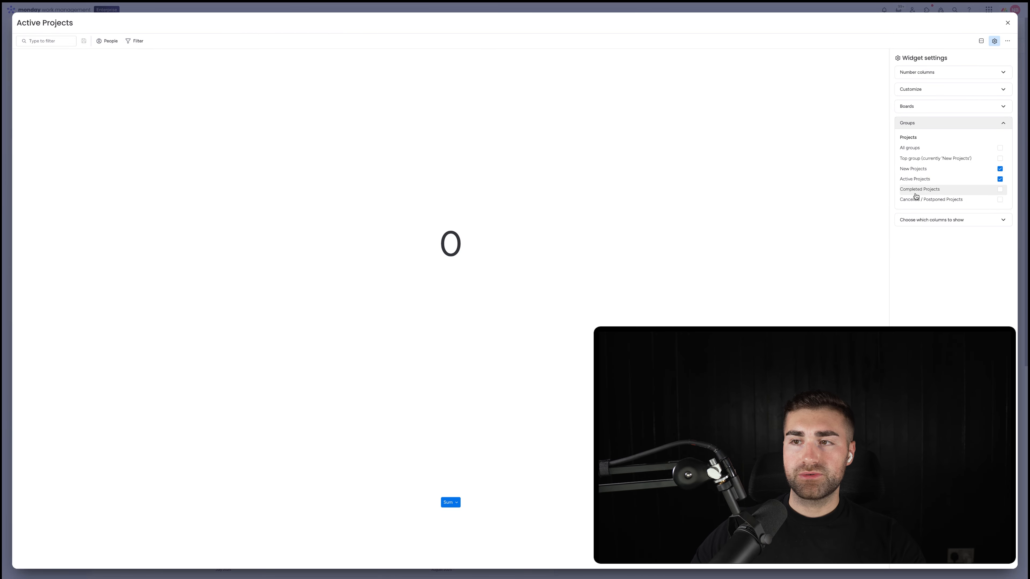
# Set the Active Projects widget to count items, with the custom unit Projects.
pyautogui.click(923, 75)
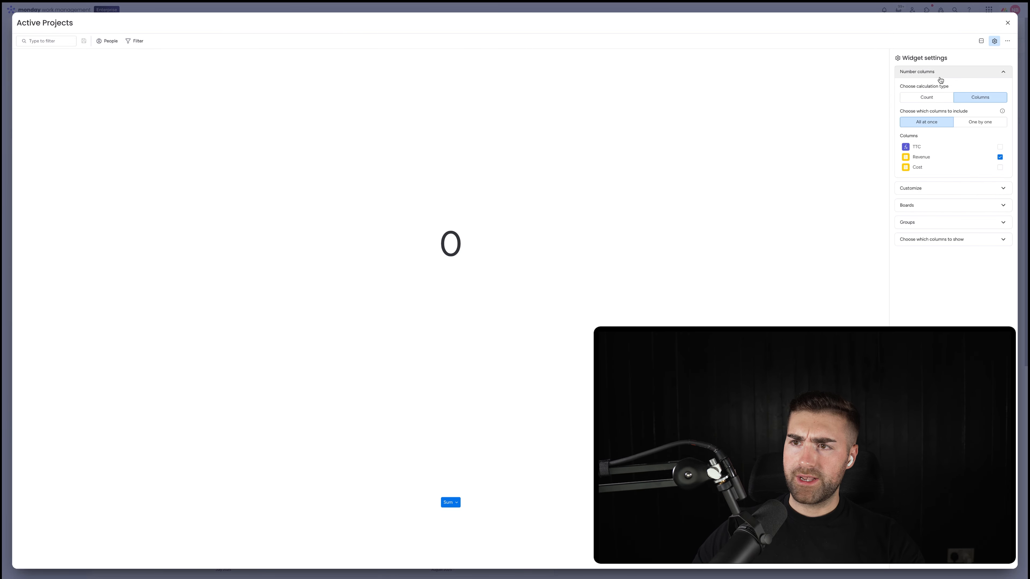
pyautogui.click(973, 122)
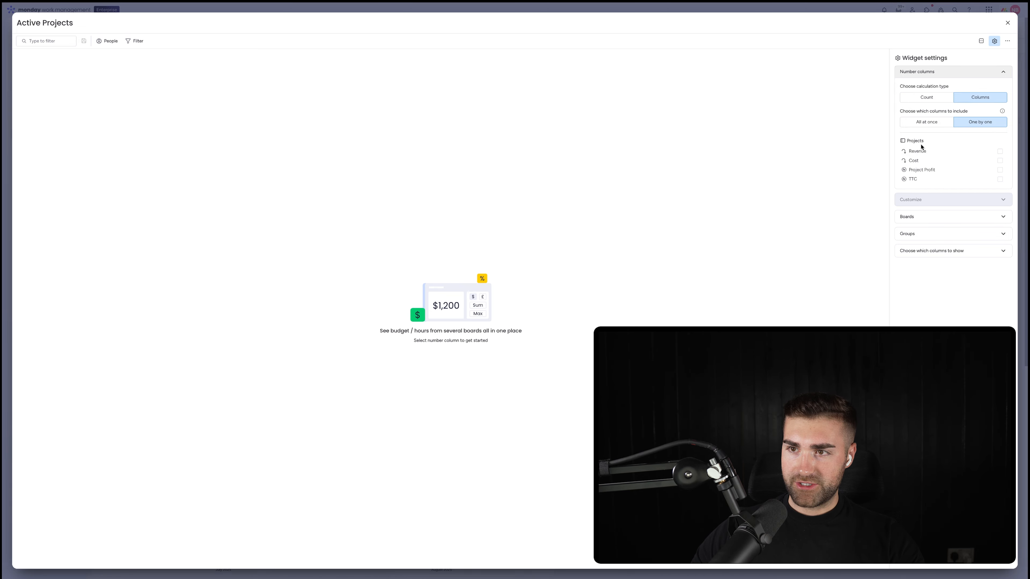
pyautogui.click(924, 97)
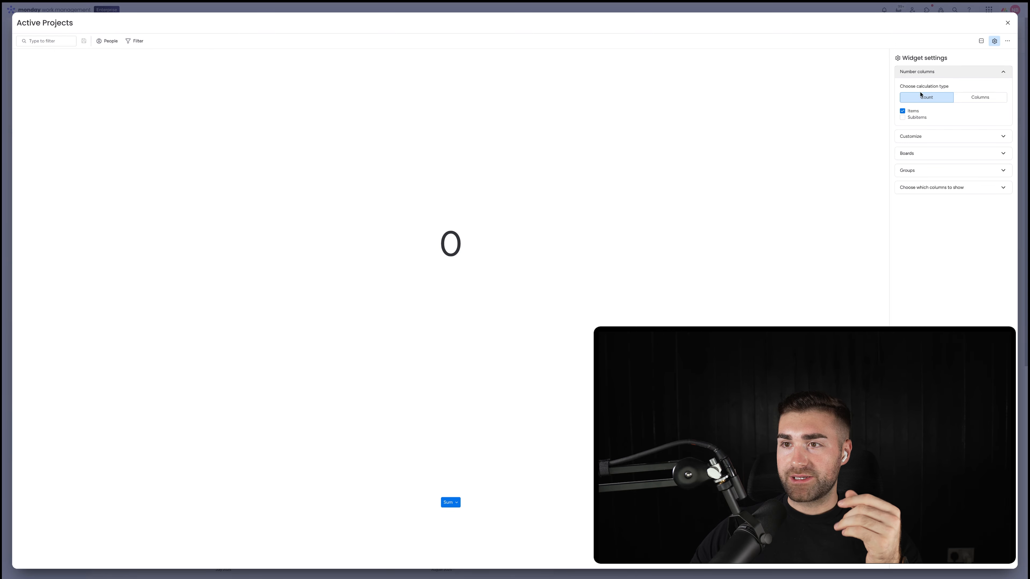
pyautogui.click(914, 137)
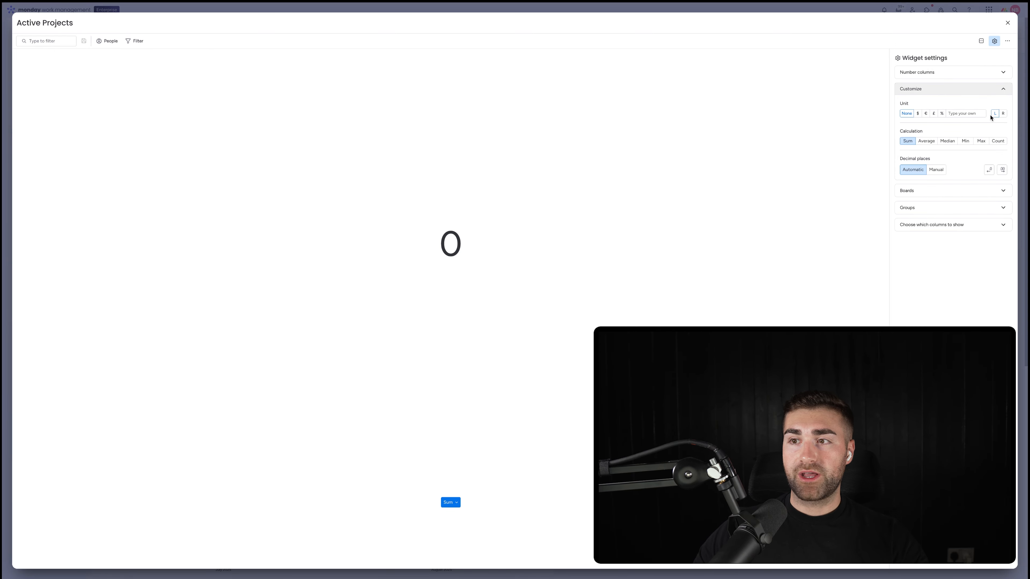
pyautogui.click(969, 111)
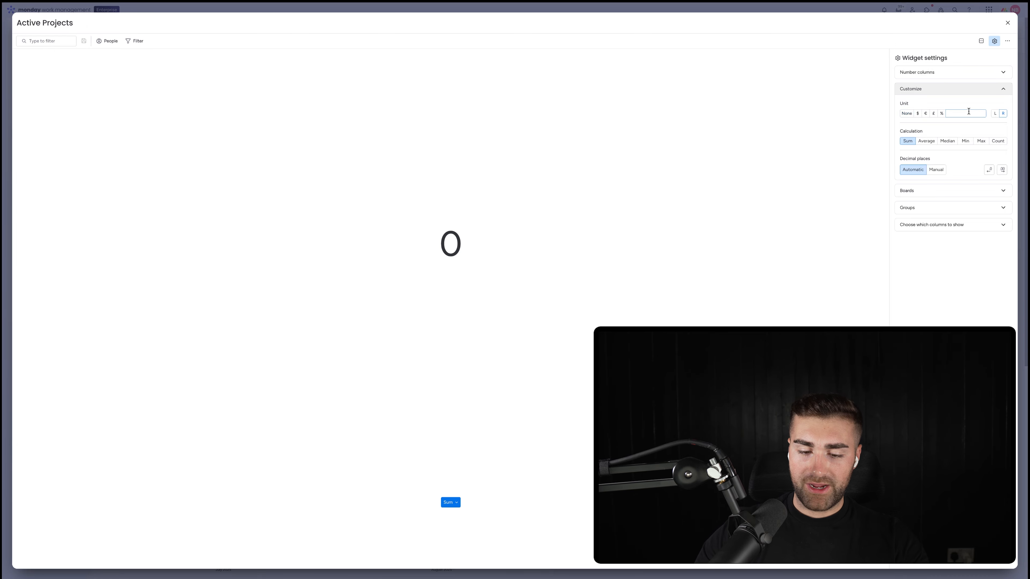
pyautogui.write('Projects')
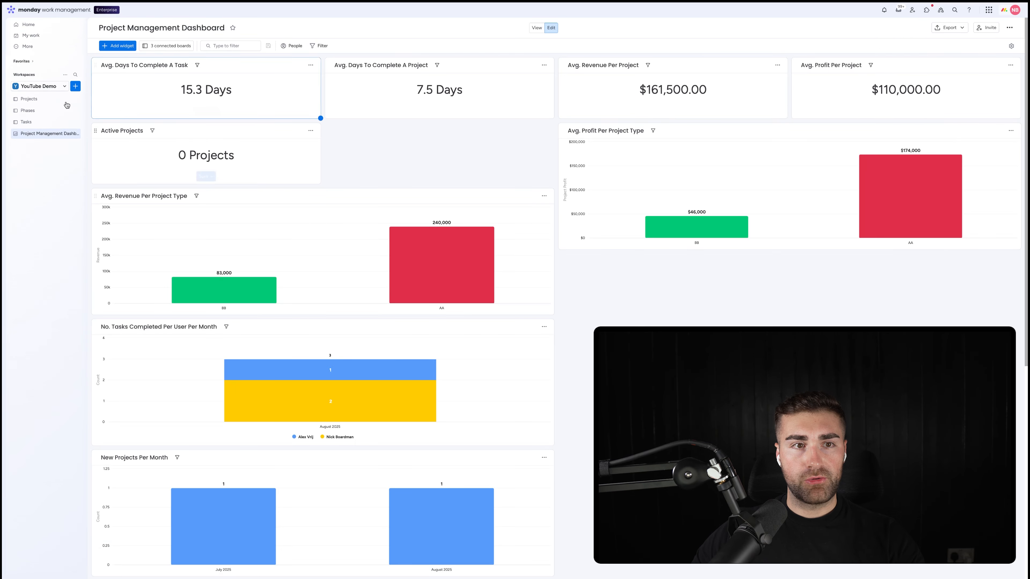
# On the Projects board, move Example Project #1 from Completed Projects into the New Projects group and return to the Project Management Dashboard.
pyautogui.click(40, 99)
pyautogui.moveTo(171, 210); pyautogui.dragTo(134, 100)
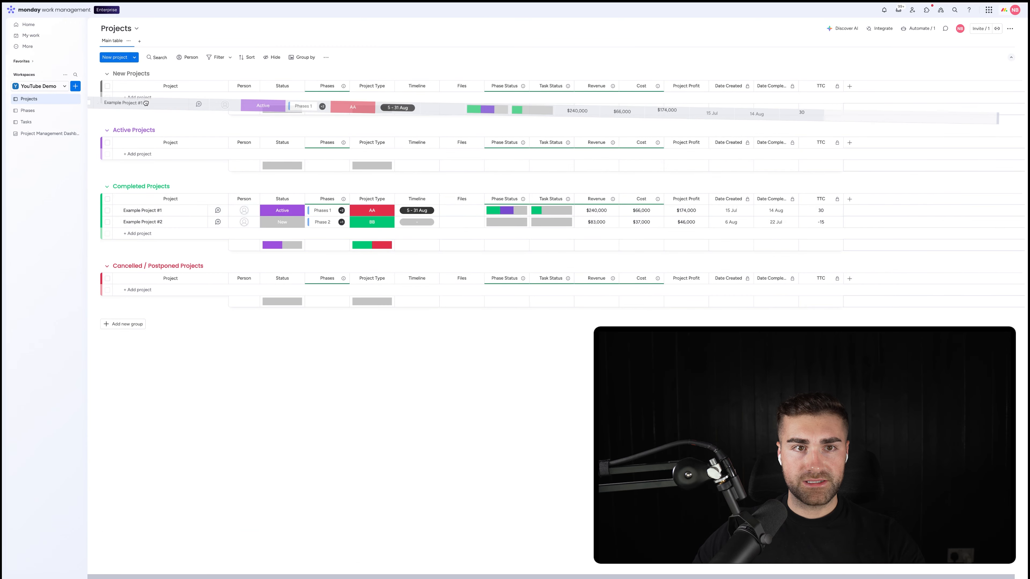
pyautogui.click(37, 134)
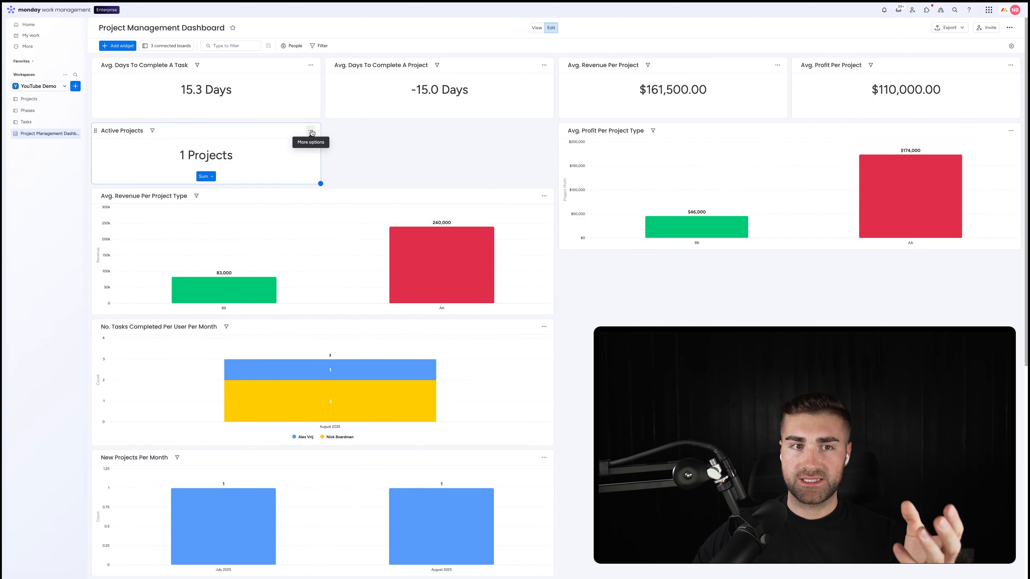
# Add a Numbers widget beside the Active Projects widget and rename it Active Tasks.
pyautogui.click(112, 46)
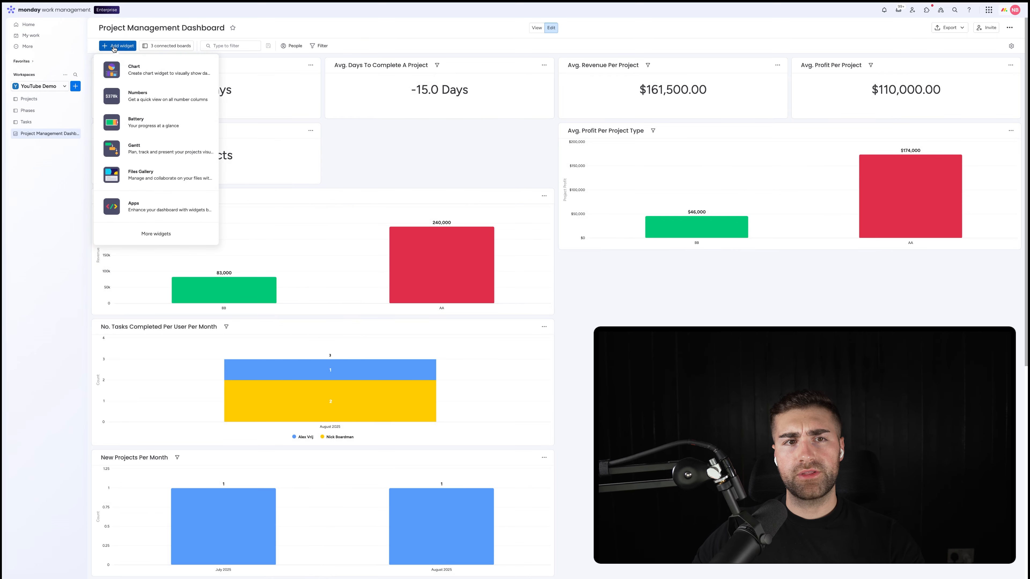
pyautogui.click(130, 94)
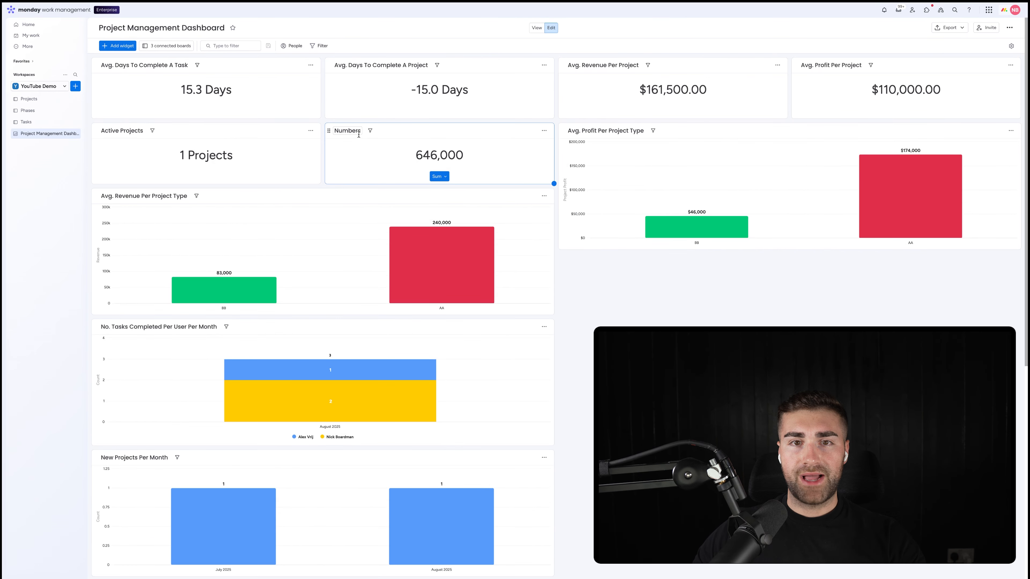
pyautogui.click(346, 128)
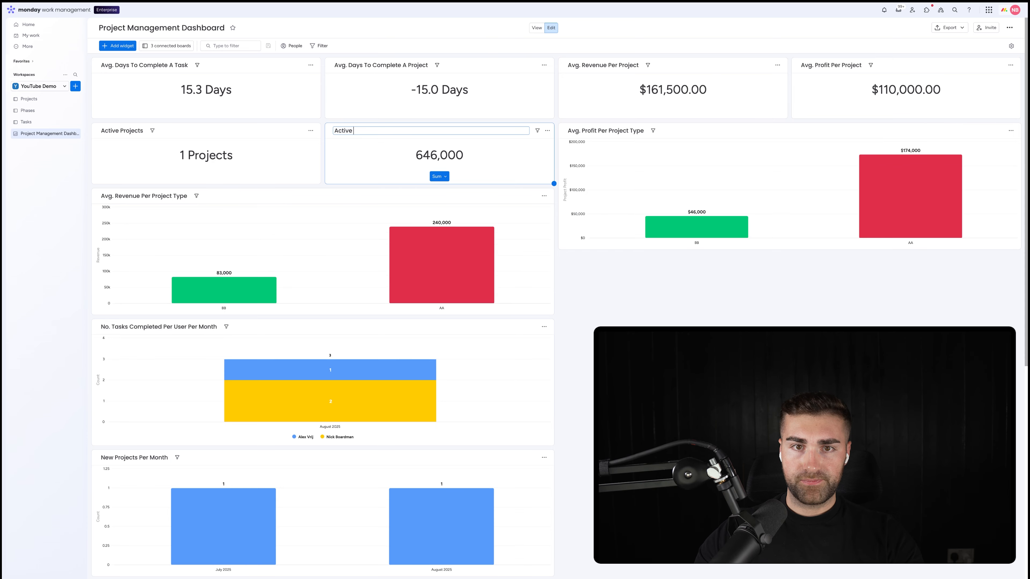
pyautogui.write('Active Tasks')
pyautogui.press('Return')
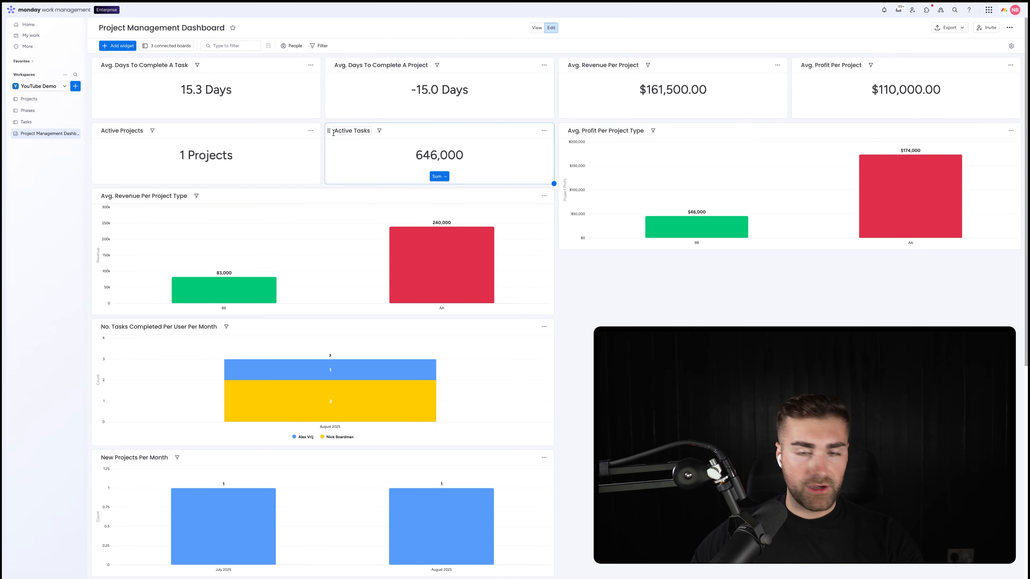
# Limit the Active Tasks widget to the Tasks board, including only its To Do Tasks and Doing Tasks groups.
pyautogui.click(544, 130)
pyautogui.click(562, 163)
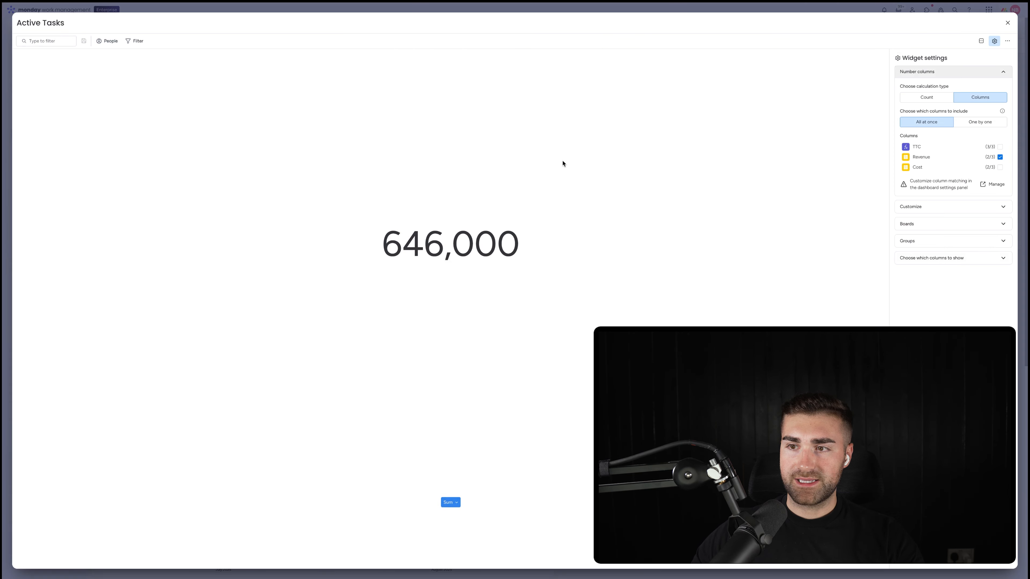
pyautogui.click(930, 227)
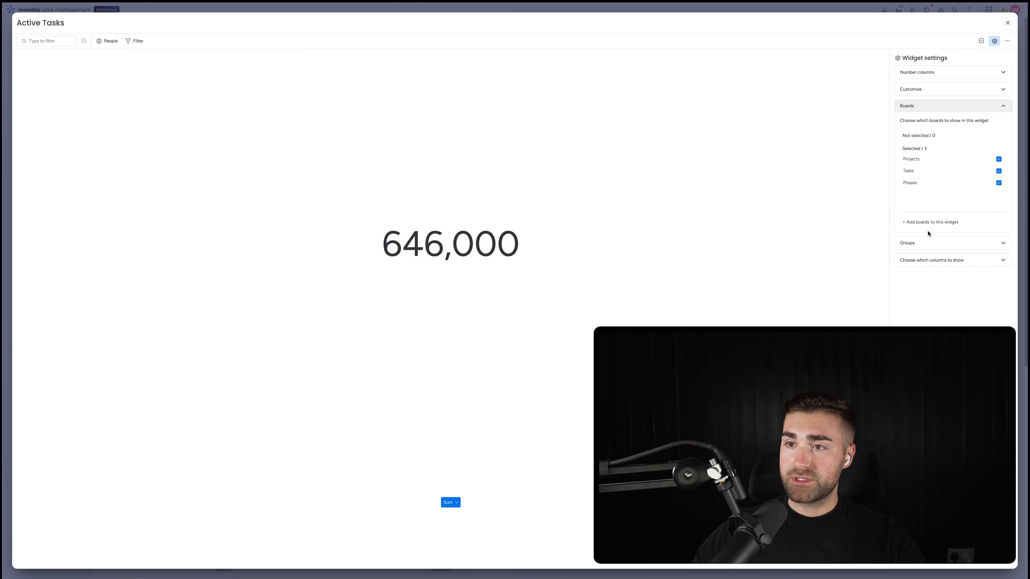
pyautogui.click(915, 182)
pyautogui.click(915, 171)
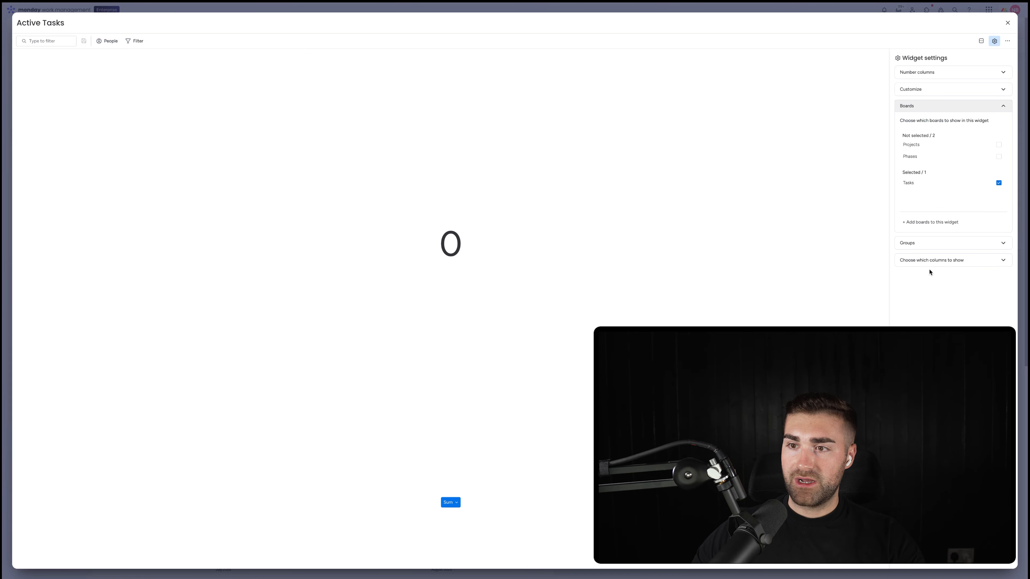
pyautogui.click(913, 243)
pyautogui.click(917, 189)
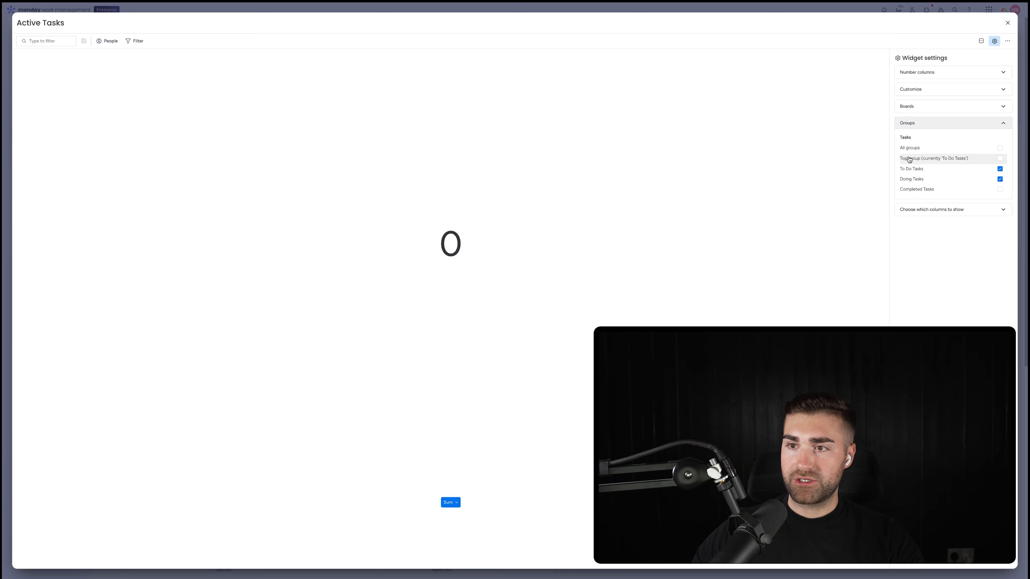
# Set the Active Tasks widget to count items with the custom unit Tasks, check its group selection, and close the settings.
pyautogui.click(925, 73)
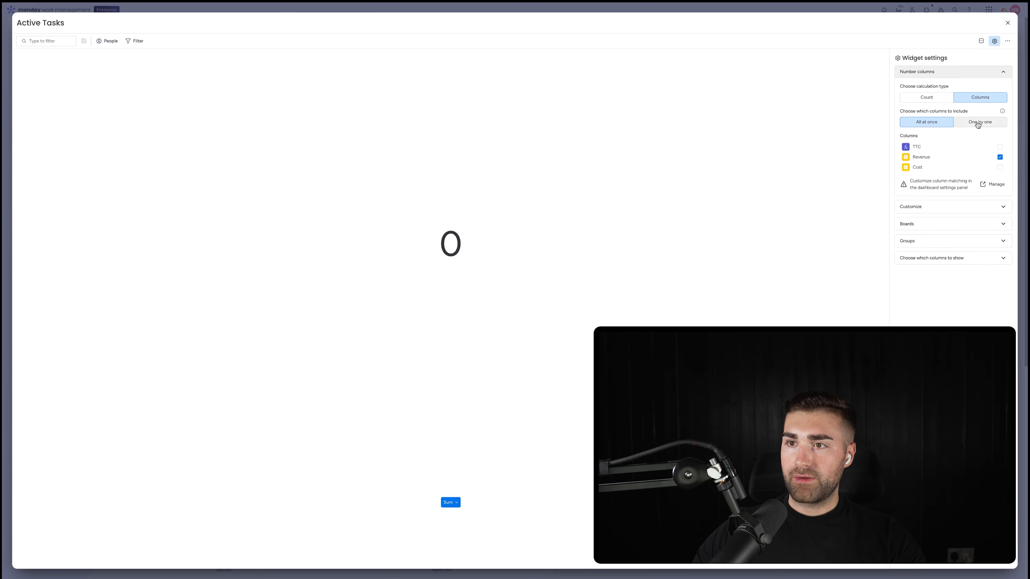
pyautogui.click(947, 100)
pyautogui.click(920, 137)
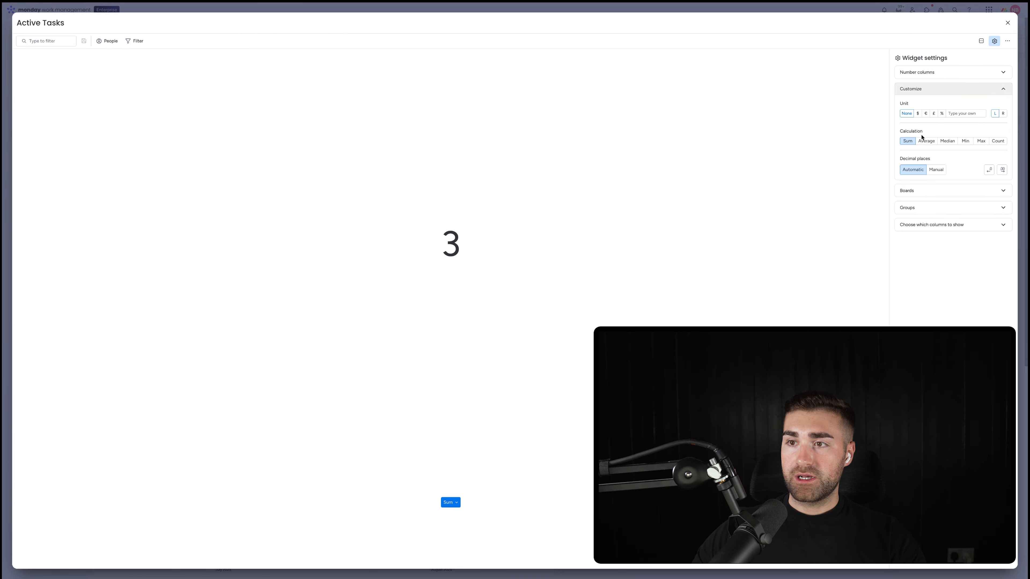
pyautogui.click(955, 112)
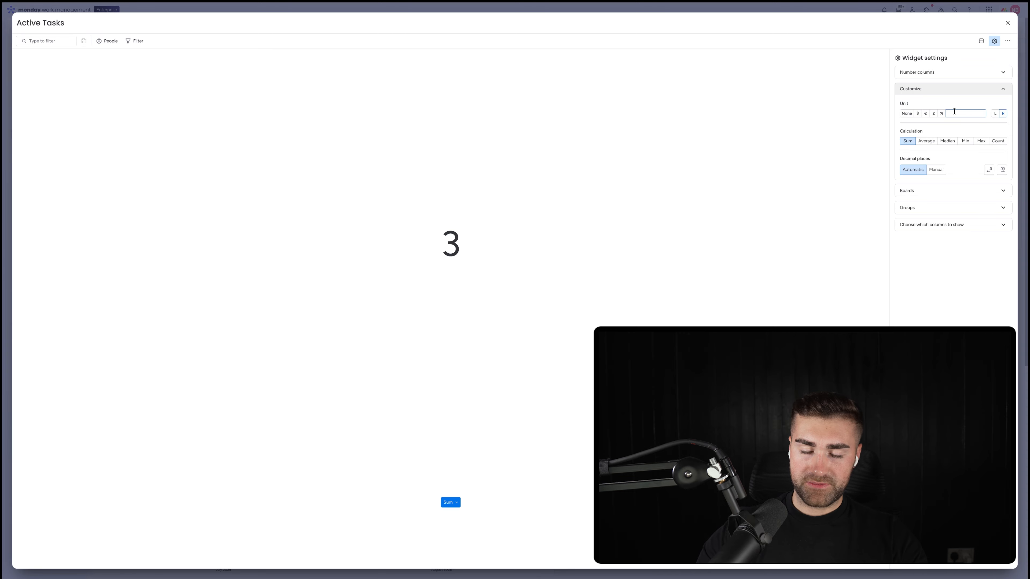
pyautogui.write('Tasks')
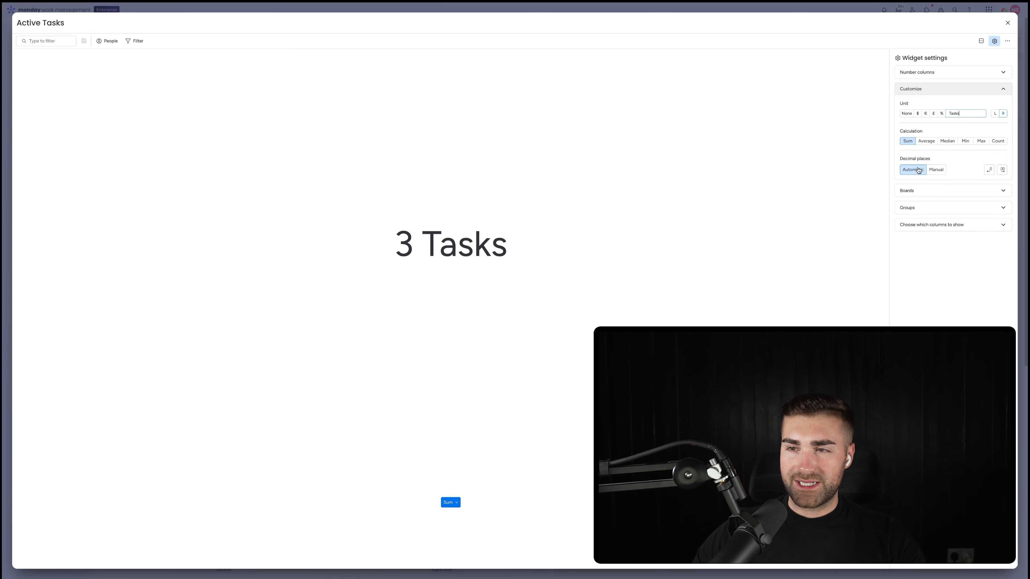
pyautogui.click(920, 191)
pyautogui.click(926, 243)
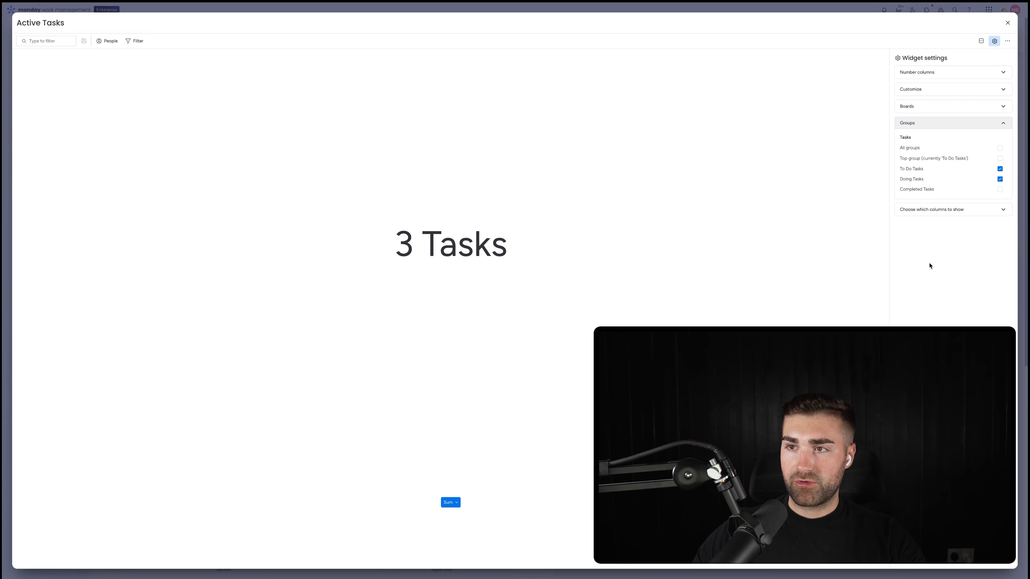
pyautogui.click(1008, 23)
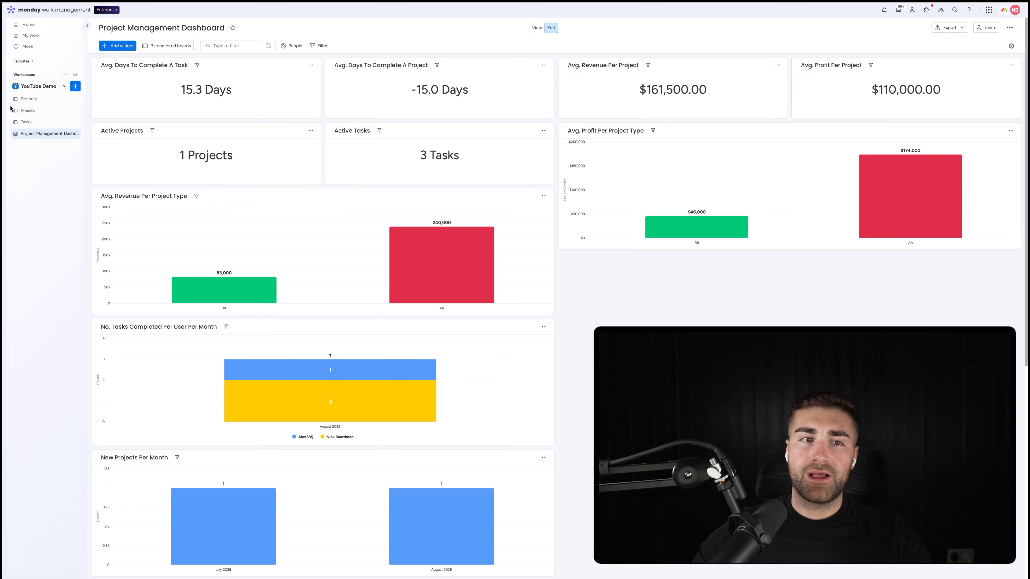
# Review the Phases board, return to the Project Management Dashboard, and look over all of its widgets.
pyautogui.click(39, 111)
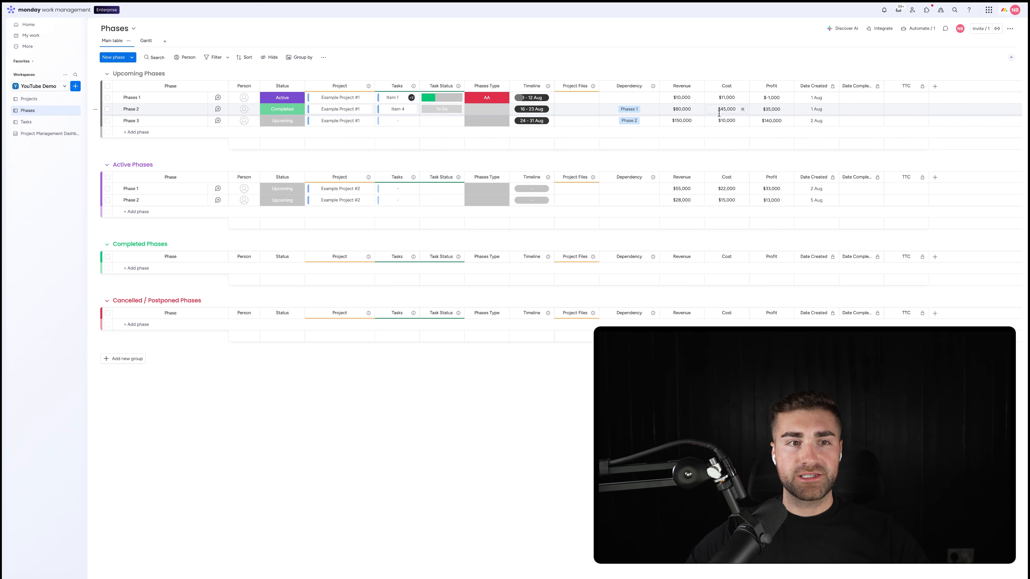
pyautogui.click(13, 135)
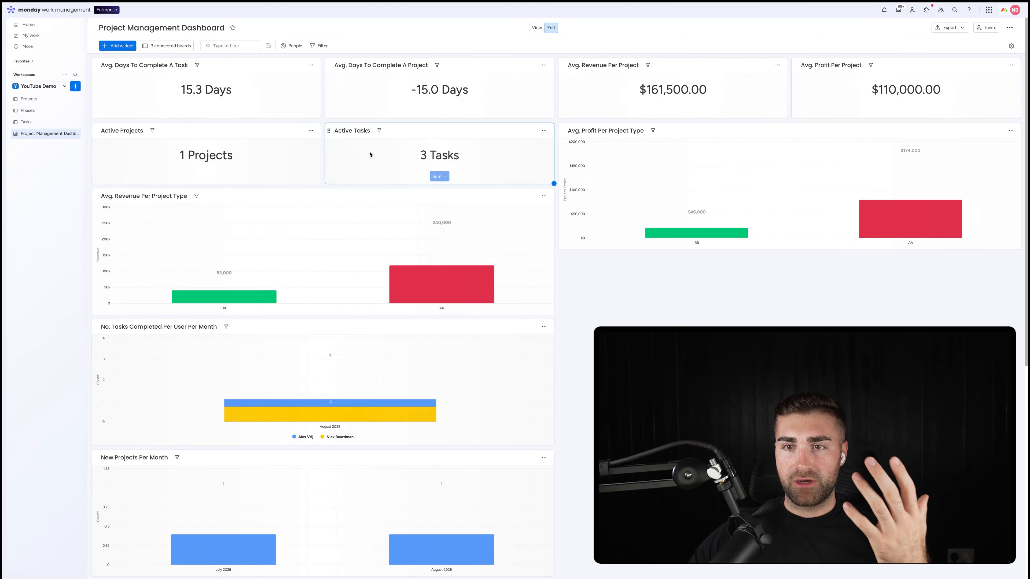
pyautogui.scroll(-8, 219, 325)
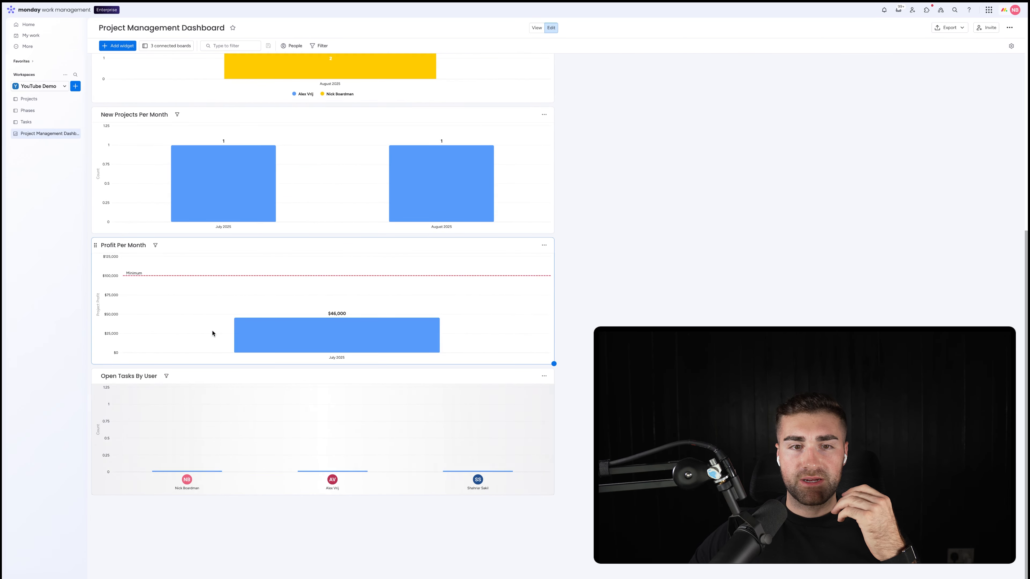
pyautogui.scroll(8, 226, 330)
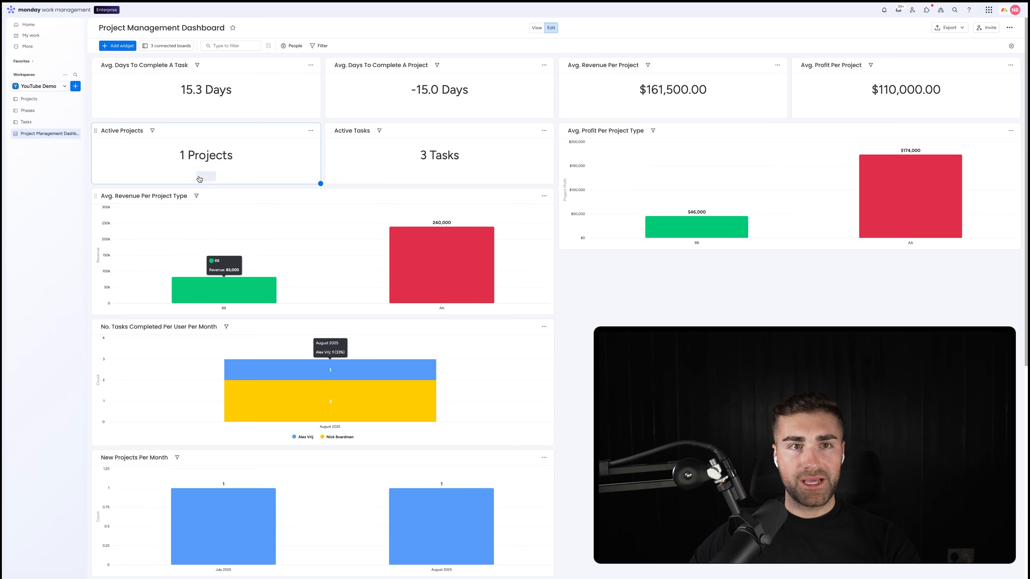